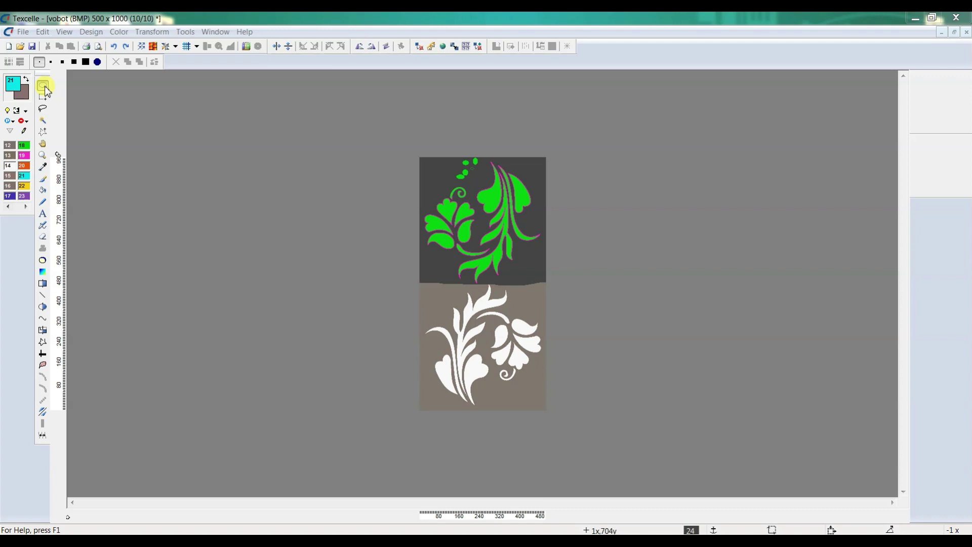
# Open the Ellipse Selection tool's properties to check its available options, then close them
pyautogui.click(42, 87)
pyautogui.doubleClick(44, 86)
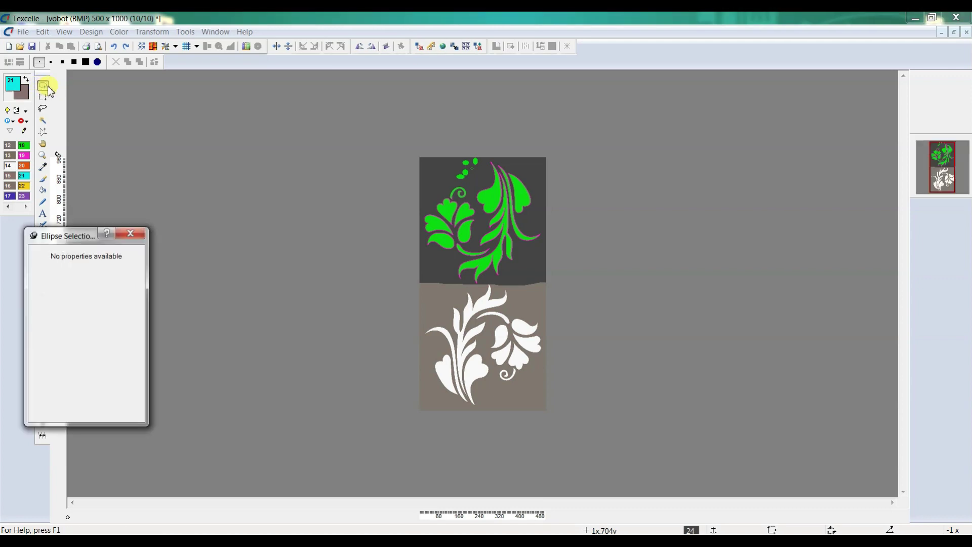
pyautogui.click(44, 87)
pyautogui.click(43, 87)
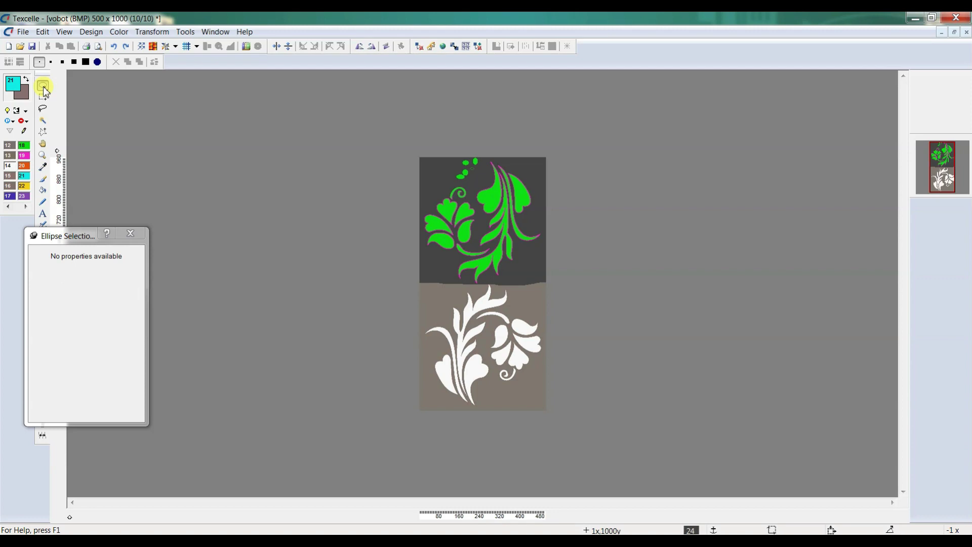
pyautogui.click(130, 233)
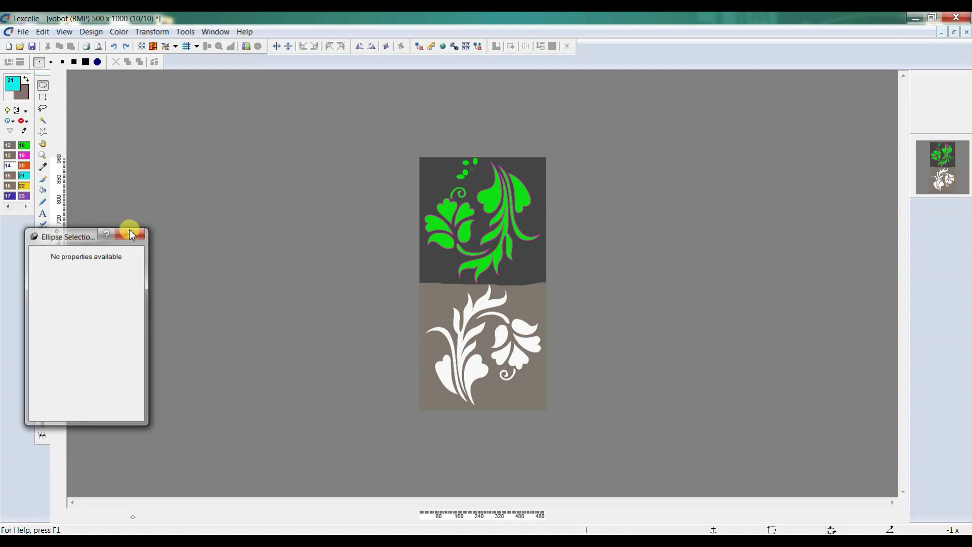
# Select an ellipse of about 126 by 126 pixels across the green stem and place a copy in the design's upper-left corner
pyautogui.moveTo(409, 169); pyautogui.dragTo(444, 179)
pyautogui.scroll(4, 473, 164)
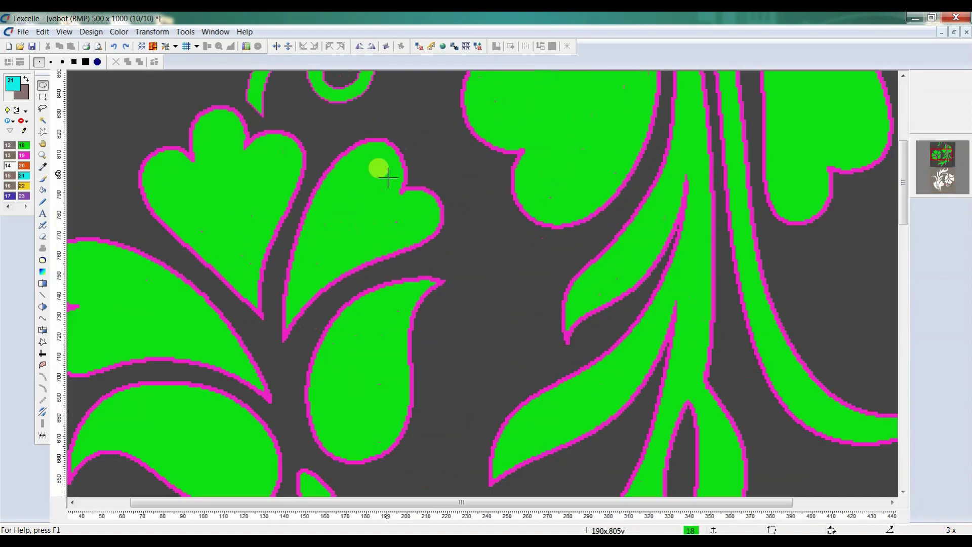
pyautogui.scroll(-2, 498, 185)
pyautogui.scroll(1, 502, 188)
pyautogui.scroll(-1, 560, 178)
pyautogui.scroll(1, 560, 178)
pyautogui.scroll(-1, 560, 189)
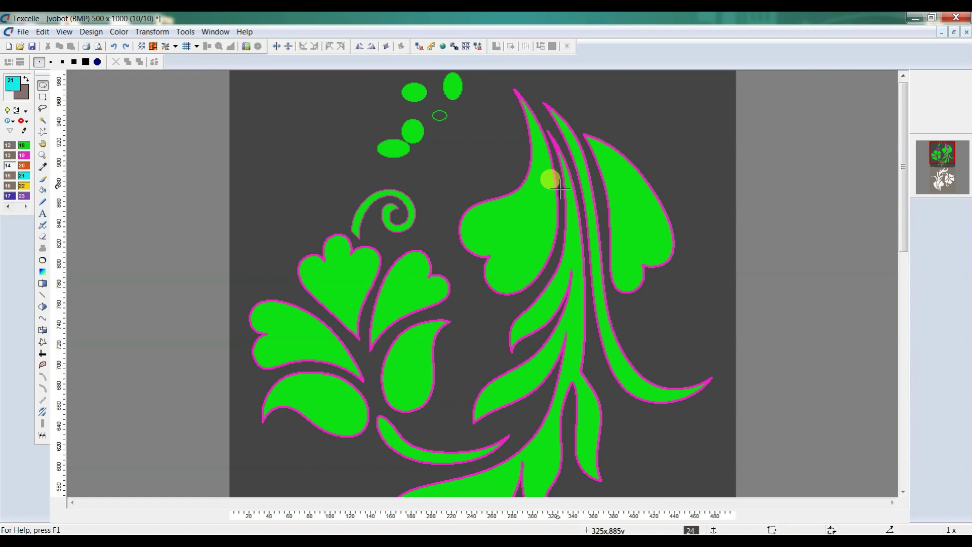
pyautogui.click(43, 86)
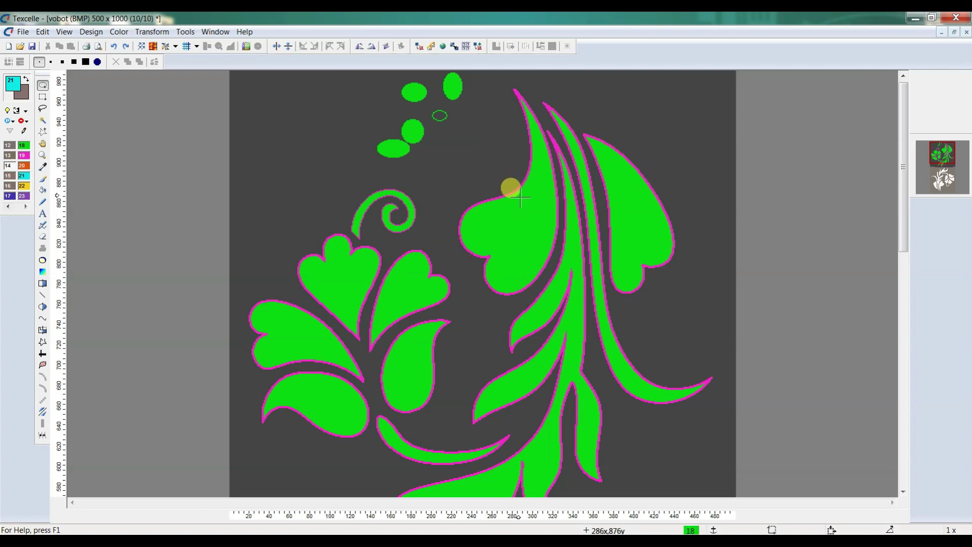
pyautogui.moveTo(520, 197); pyautogui.dragTo(644, 323)
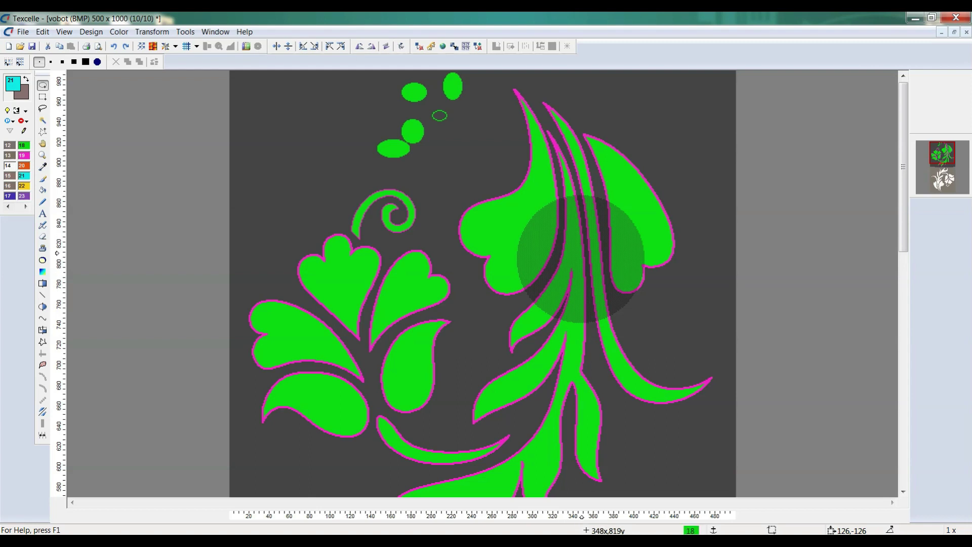
pyautogui.moveTo(583, 243); pyautogui.dragTo(303, 138)
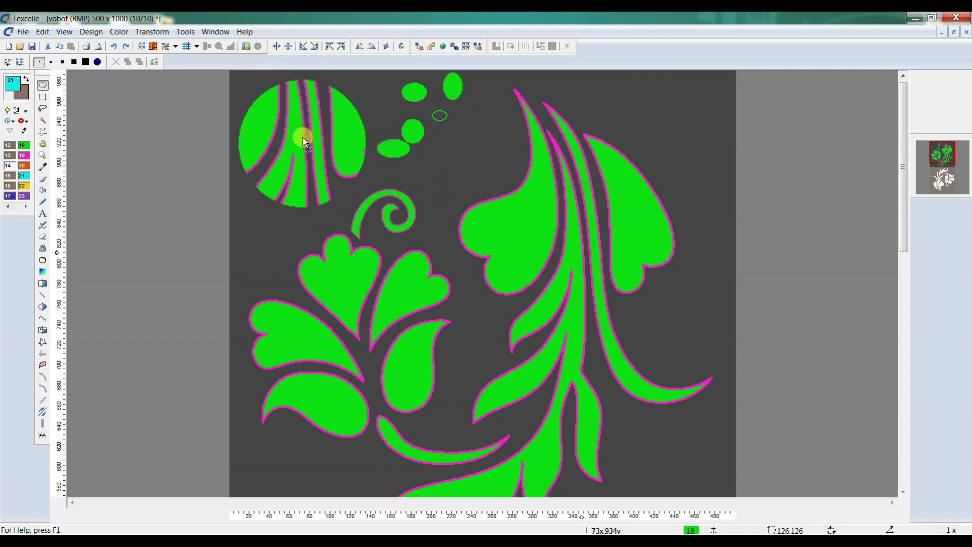
pyautogui.click(303, 137)
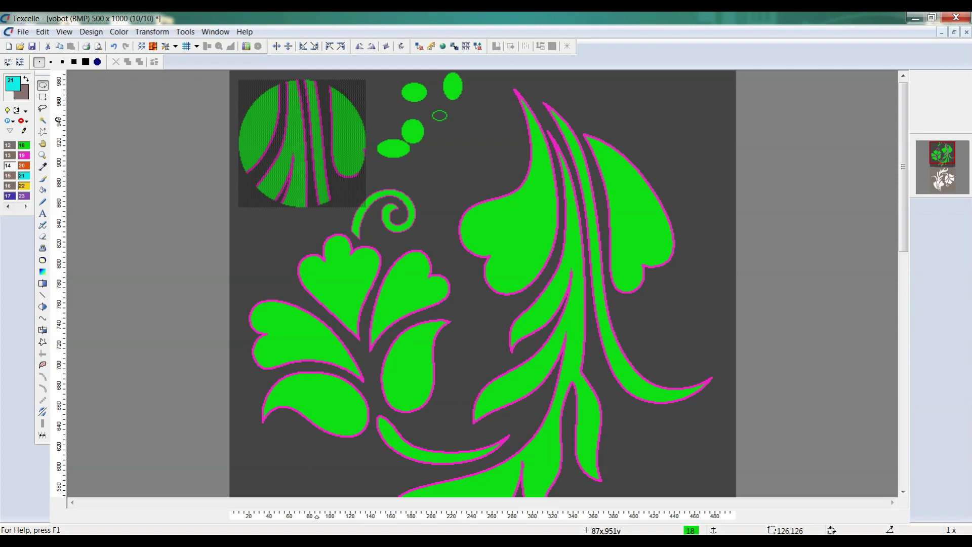
pyautogui.hotkey('ctrl', 'e')
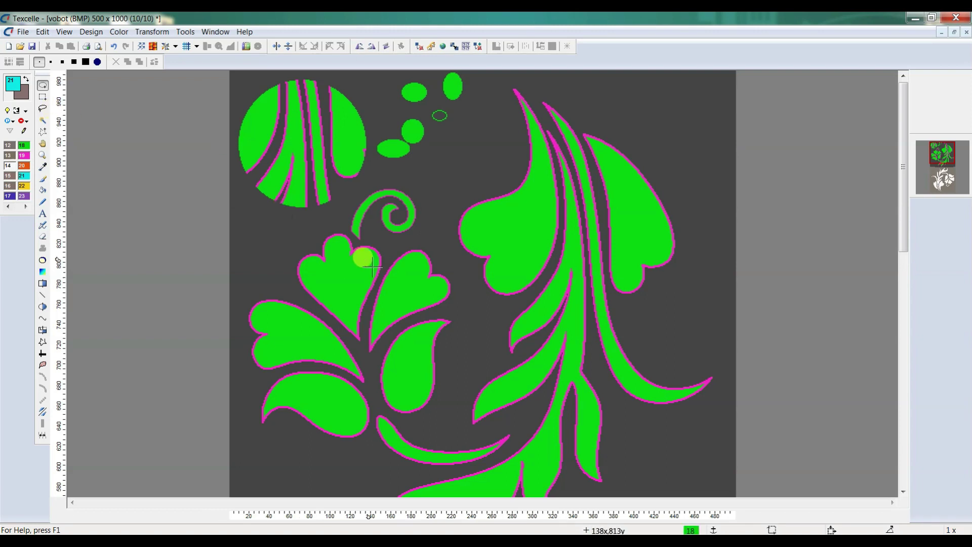
# Copy an elliptical area of about 138 by 136 pixels from the green flower to the left edge where the two backgrounds meet
pyautogui.scroll(-3, 334, 299)
pyautogui.moveTo(290, 190); pyautogui.dragTo(433, 329)
pyautogui.scroll(3, 478, 374)
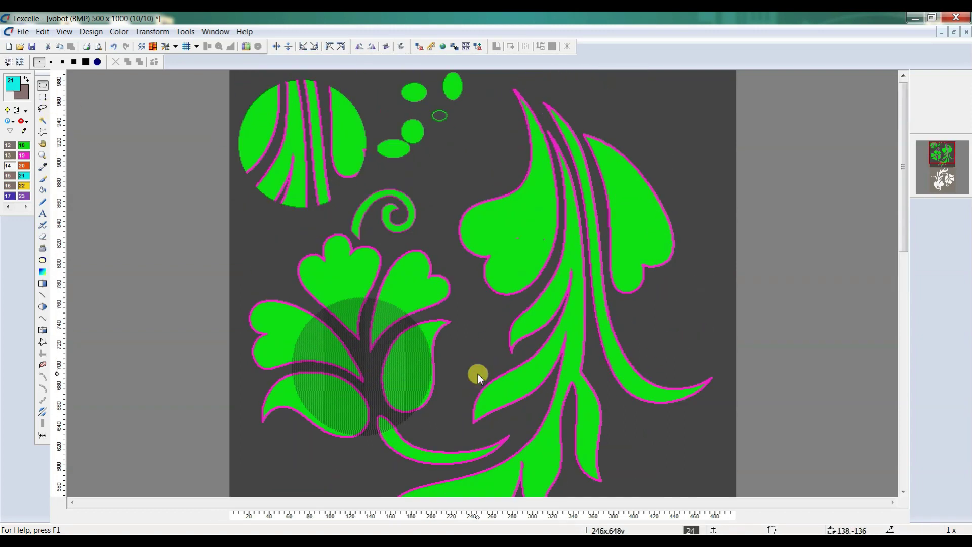
pyautogui.moveTo(344, 352); pyautogui.dragTo(269, 318)
pyautogui.scroll(-5, 320, 297)
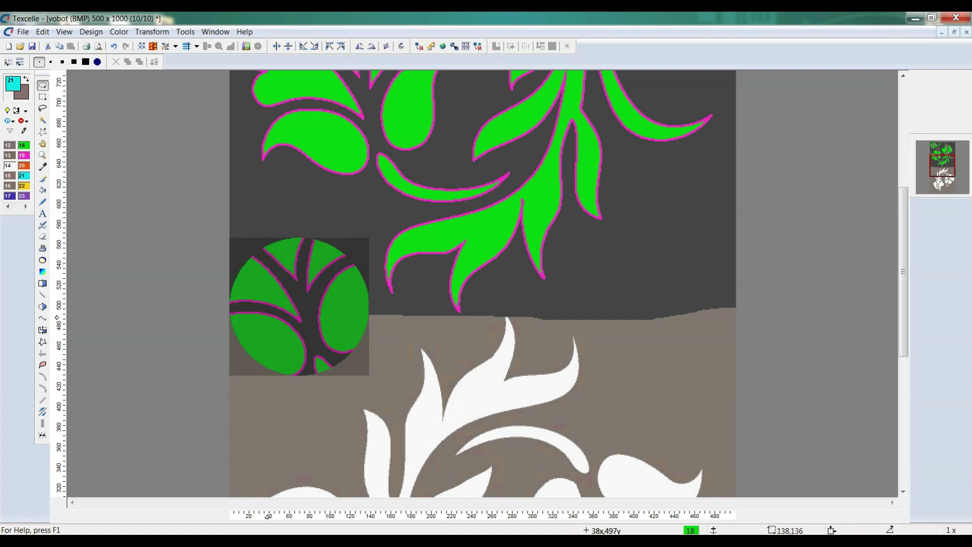
pyautogui.hotkey('ctrl', 'e')
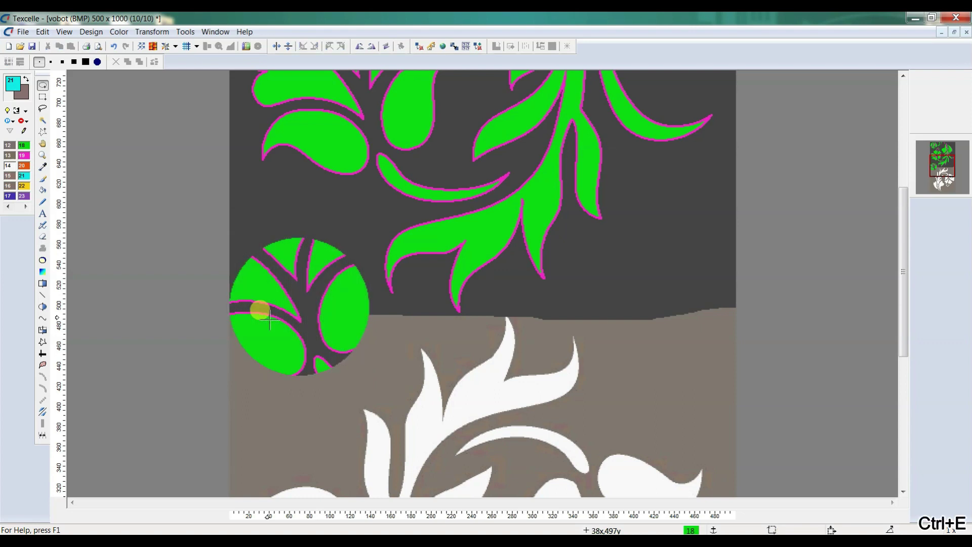
# Undo both elliptical copies placed along the left side of the design
pyautogui.scroll(3, 301, 319)
pyautogui.scroll(2, 304, 238)
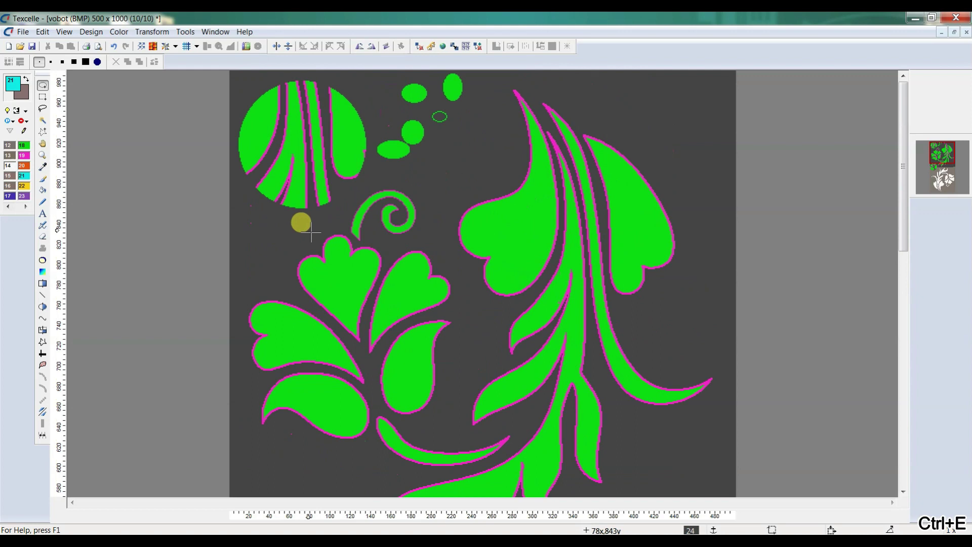
pyautogui.scroll(-2, 310, 233)
pyautogui.scroll(2, 411, 184)
pyautogui.scroll(-1, 391, 165)
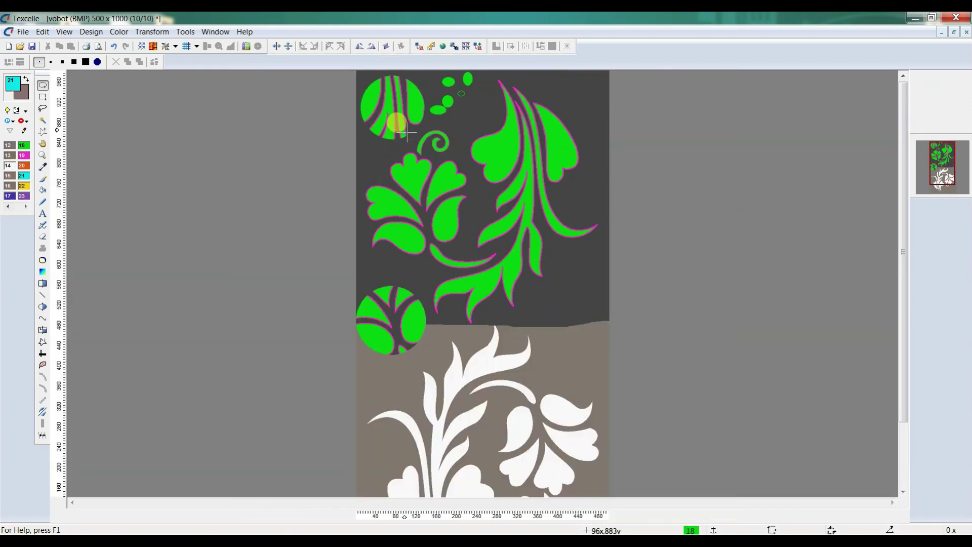
pyautogui.hotkey('ctrl', 'z')
pyautogui.hotkey('ctrl', 'z')
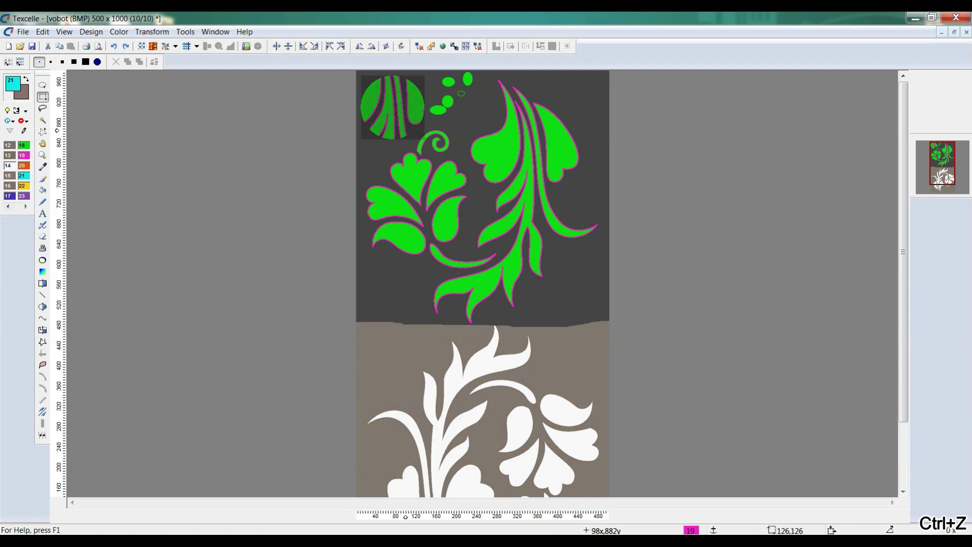
pyautogui.hotkey('ctrl', 'z')
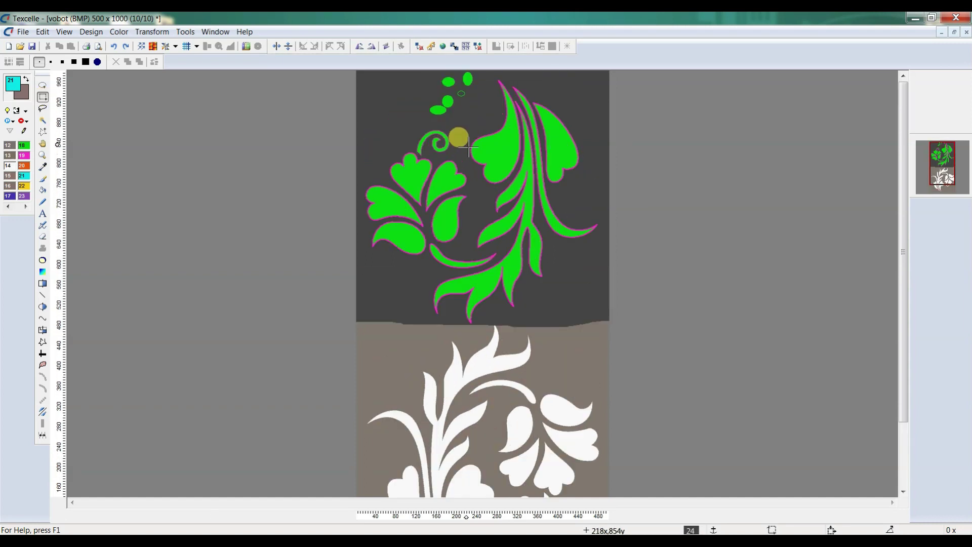
# Select a rectangle of about 123 by 91 pixels across the green stem and move a copy to the dark background's lower-left area
pyautogui.scroll(3, 456, 137)
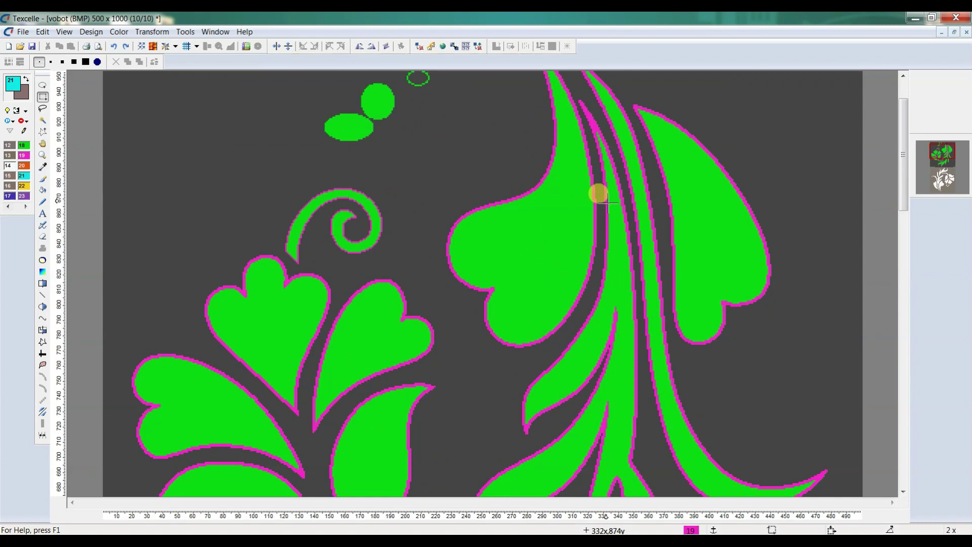
pyautogui.scroll(1, 595, 195)
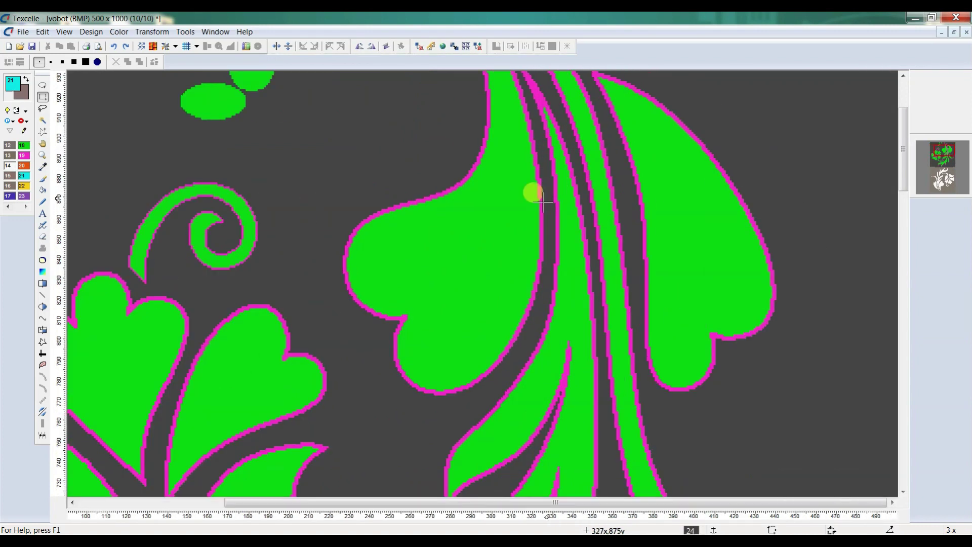
pyautogui.moveTo(478, 176)
pyautogui.mouseDown()
pyautogui.moveTo(534, 257)
pyautogui.moveTo(728, 360)
pyautogui.mouseUp()
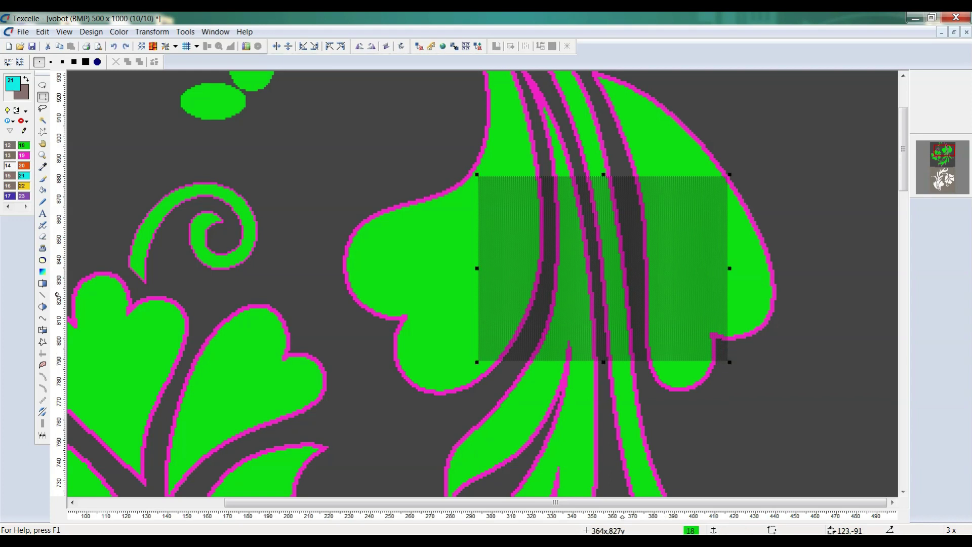
pyautogui.moveTo(526, 256); pyautogui.dragTo(486, 267)
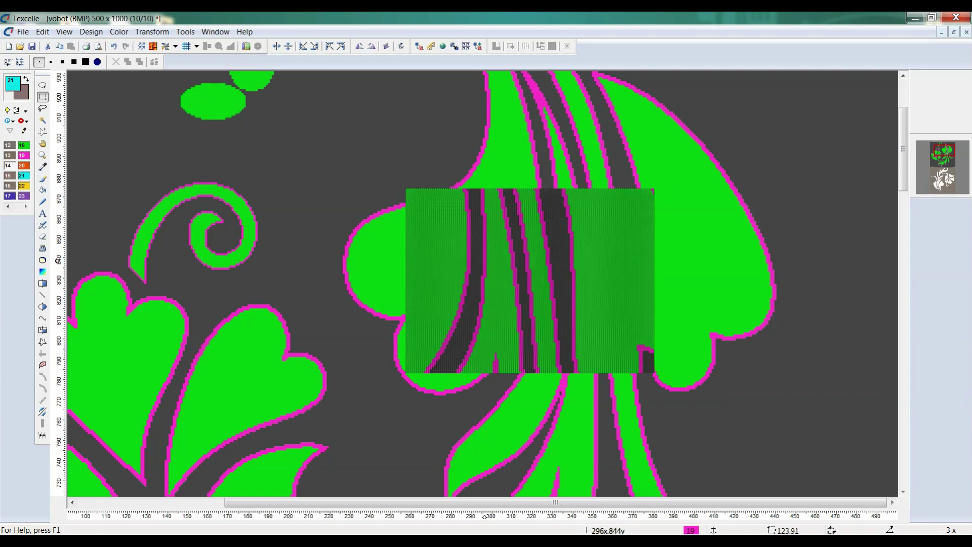
pyautogui.scroll(-3, 532, 191)
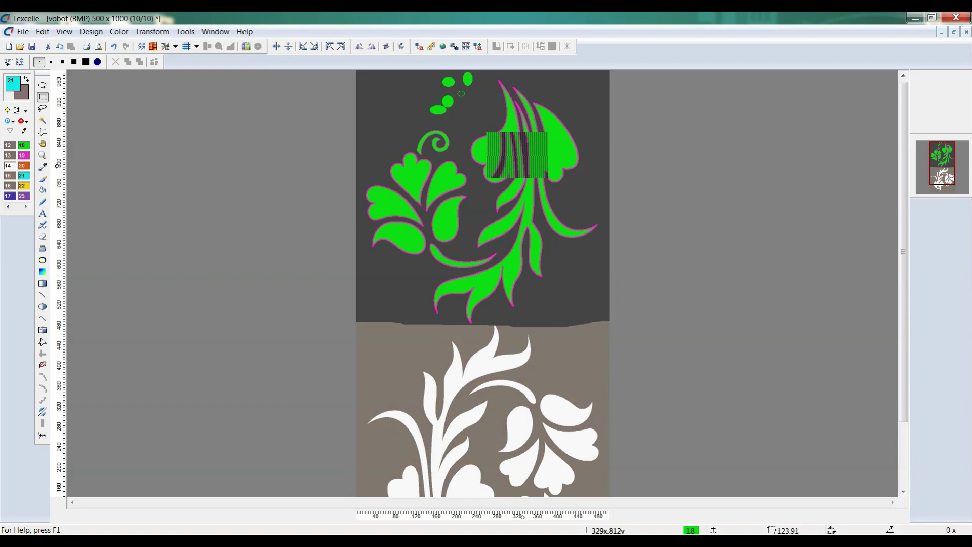
pyautogui.moveTo(522, 148)
pyautogui.mouseDown()
pyautogui.moveTo(445, 156)
pyautogui.moveTo(386, 347)
pyautogui.moveTo(471, 191)
pyautogui.moveTo(413, 321)
pyautogui.moveTo(397, 316)
pyautogui.moveTo(396, 286)
pyautogui.mouseUp()
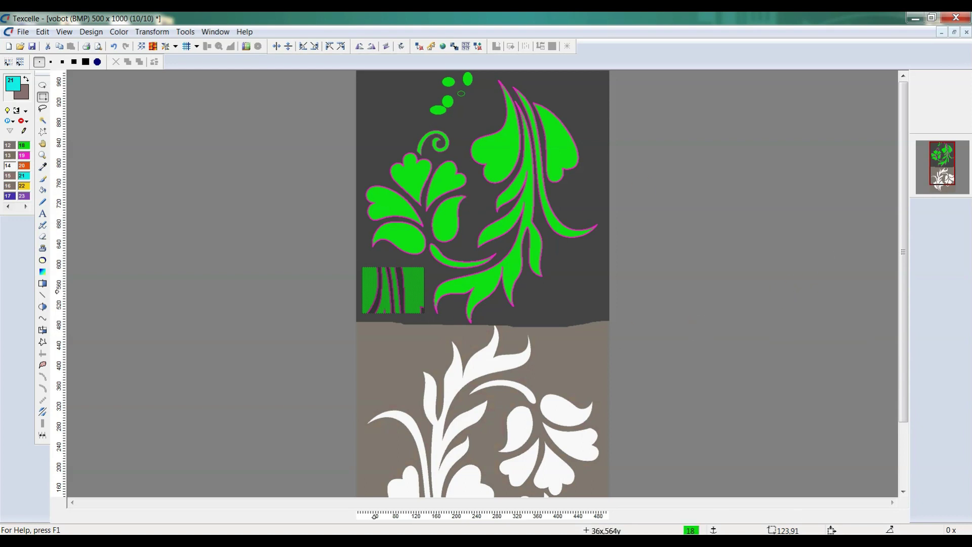
pyautogui.moveTo(374, 289); pyautogui.dragTo(375, 286)
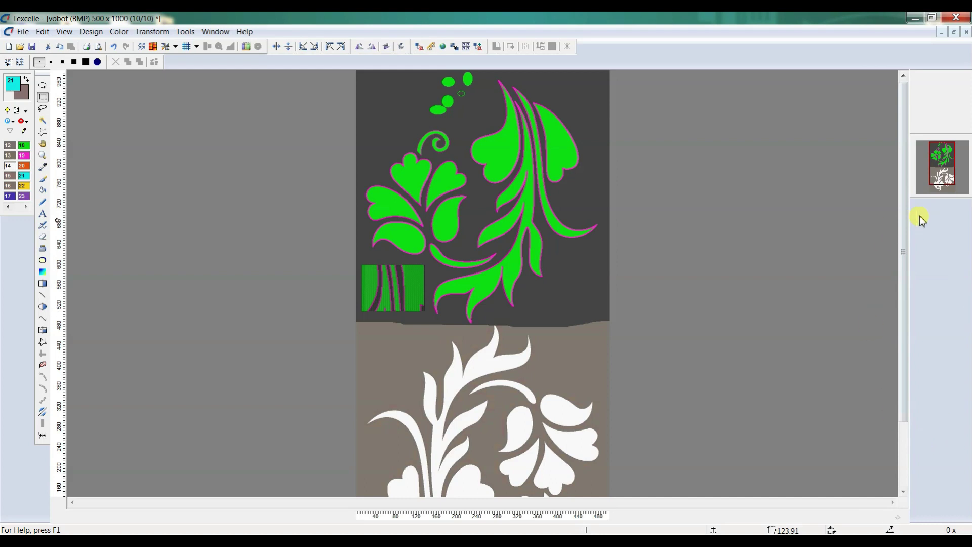
# Turn the rectangular selection into a separate pattern design and fill its green areas with yellow colour 22
pyautogui.moveTo(397, 276); pyautogui.dragTo(928, 279)
pyautogui.click(927, 267)
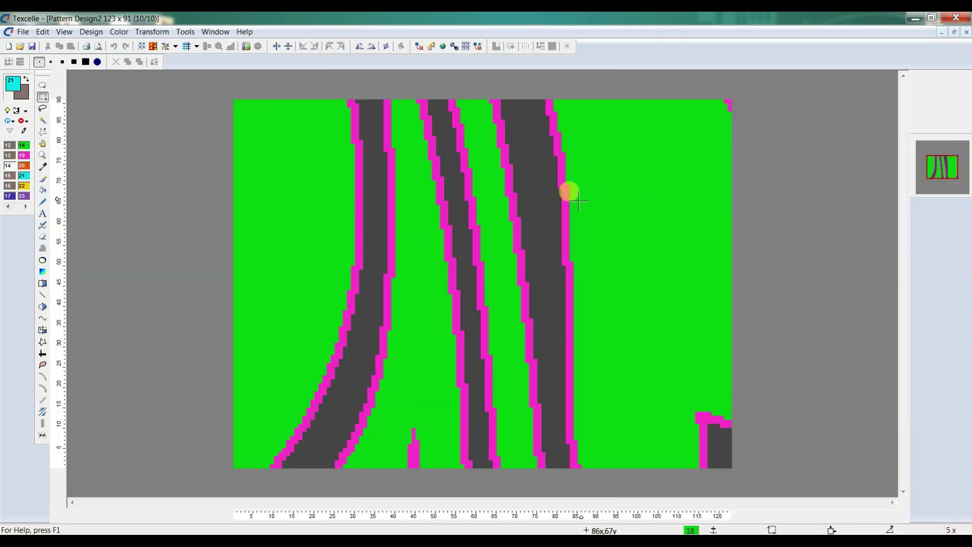
pyautogui.scroll(-2, 578, 200)
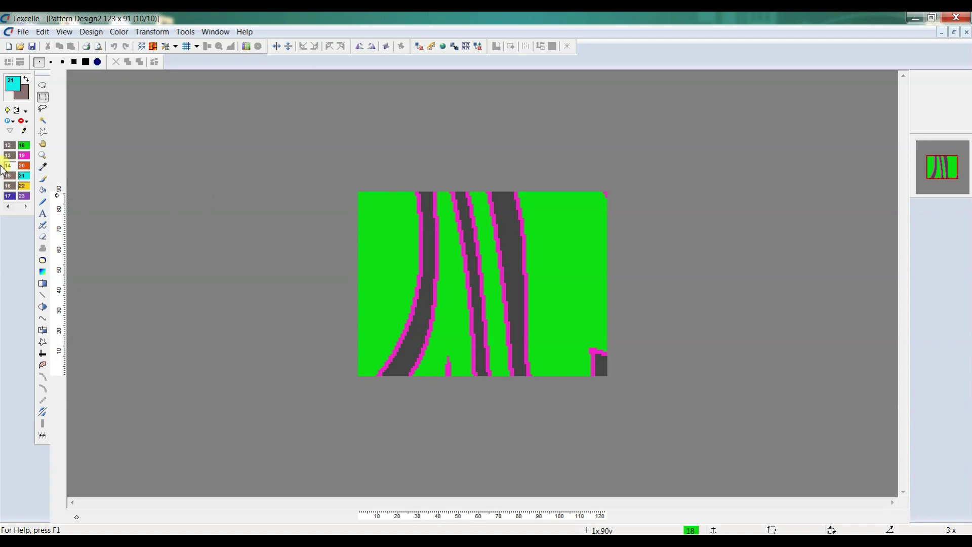
pyautogui.click(43, 191)
pyautogui.click(22, 186)
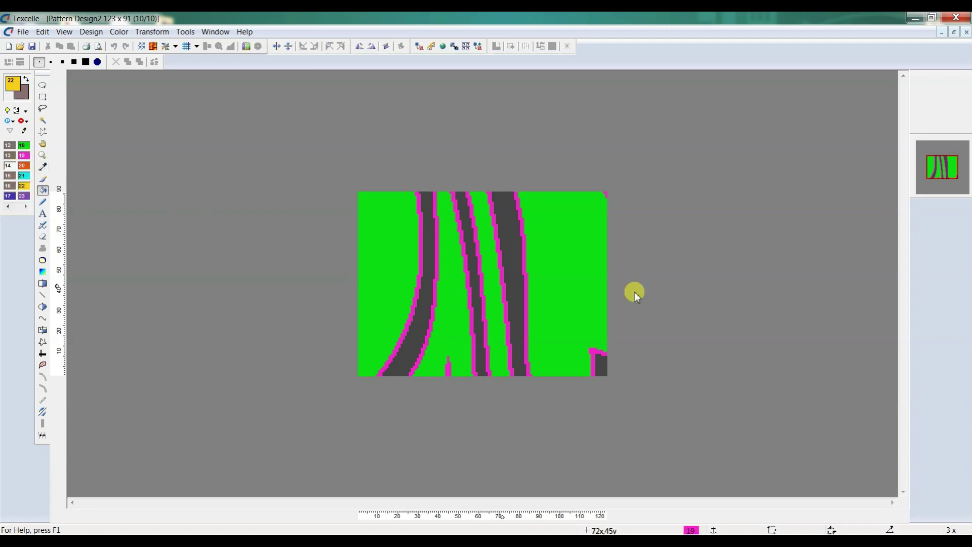
pyautogui.click(559, 280)
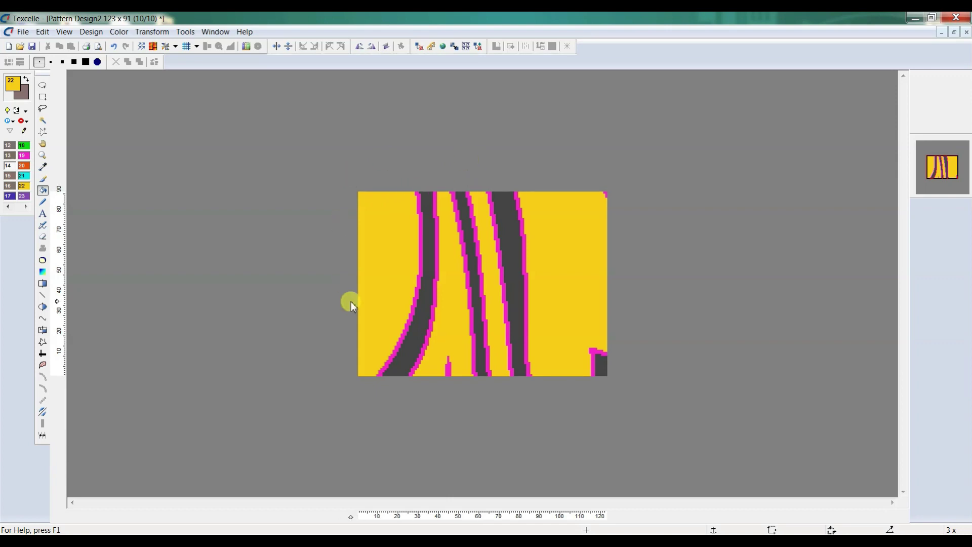
# Cycle through the open designs to compare Pattern Design1, Pattern Design2 and vobot
pyautogui.click(23, 31)
pyautogui.click(286, 143)
pyautogui.hotkey('ctrl', 'Tab')
pyautogui.hotkey('ctrl', 'Tab')
pyautogui.hotkey('ctrl', 'Tab')
pyautogui.hotkey('ctrl', 'Tab')
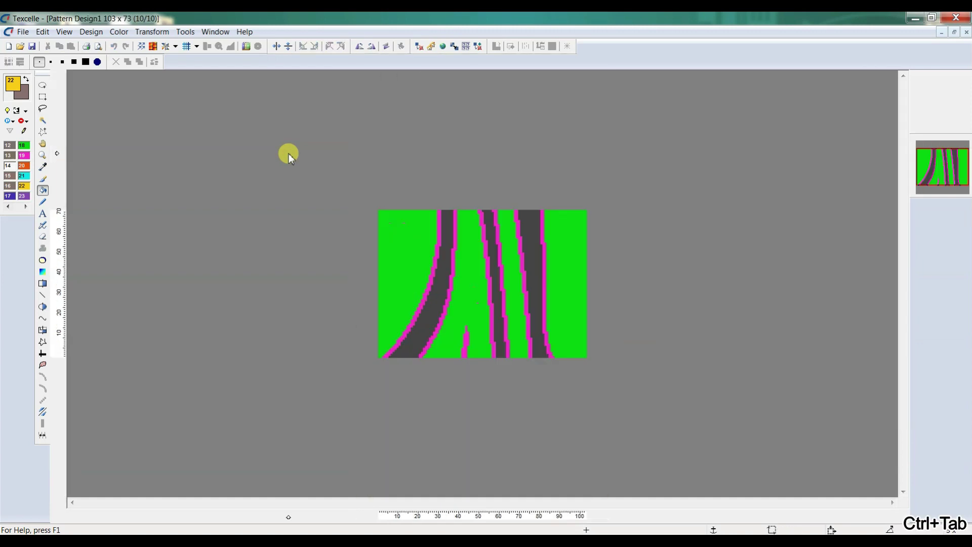
pyautogui.hotkey('ctrl', 'Tab')
pyautogui.hotkey('ctrl', 'Tab')
pyautogui.hotkey('ctrl', 'Tab')
pyautogui.hotkey('ctrl', 'Tab')
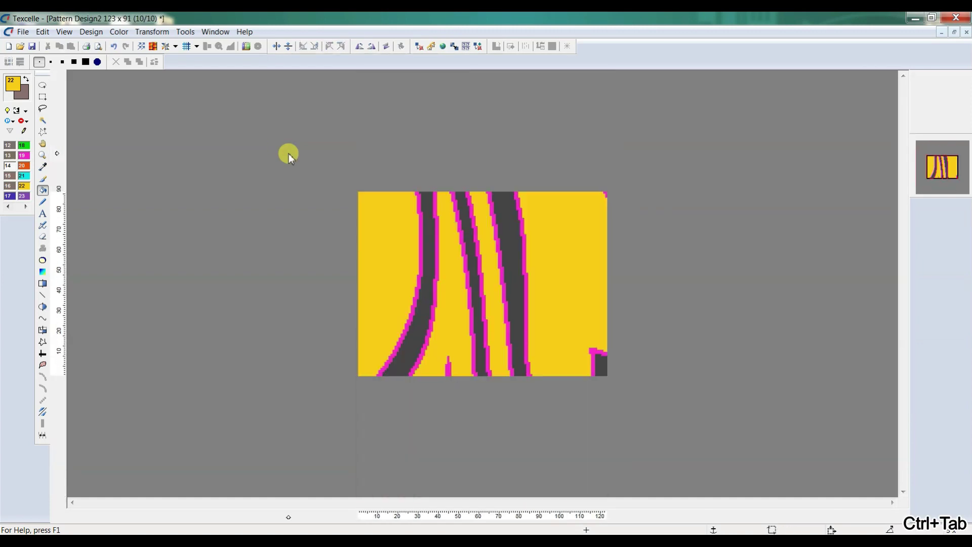
pyautogui.hotkey('ctrl', 'Tab')
pyautogui.hotkey('ctrl', 'Tab')
pyautogui.hotkey('ctrl', 'Tab')
pyautogui.hotkey('ctrl', 'Tab')
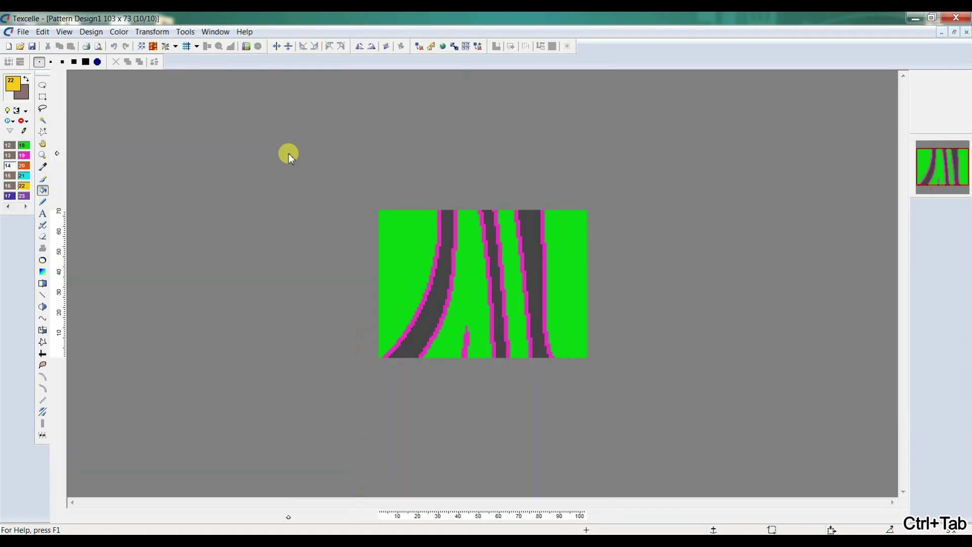
pyautogui.hotkey('ctrl', 'Tab')
pyautogui.hotkey('ctrl', 'Tab')
pyautogui.hotkey('ctrl', 'Tab')
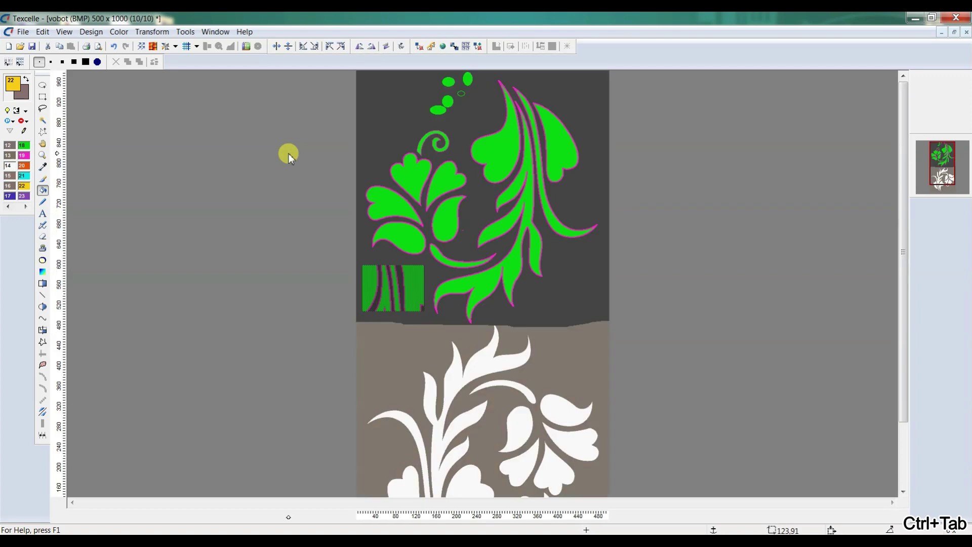
pyautogui.hotkey('ctrl', 'Tab')
pyautogui.hotkey('ctrl', 'Tab')
pyautogui.hotkey('ctrl', 'Tab')
pyautogui.hotkey('ctrl', 'Tab')
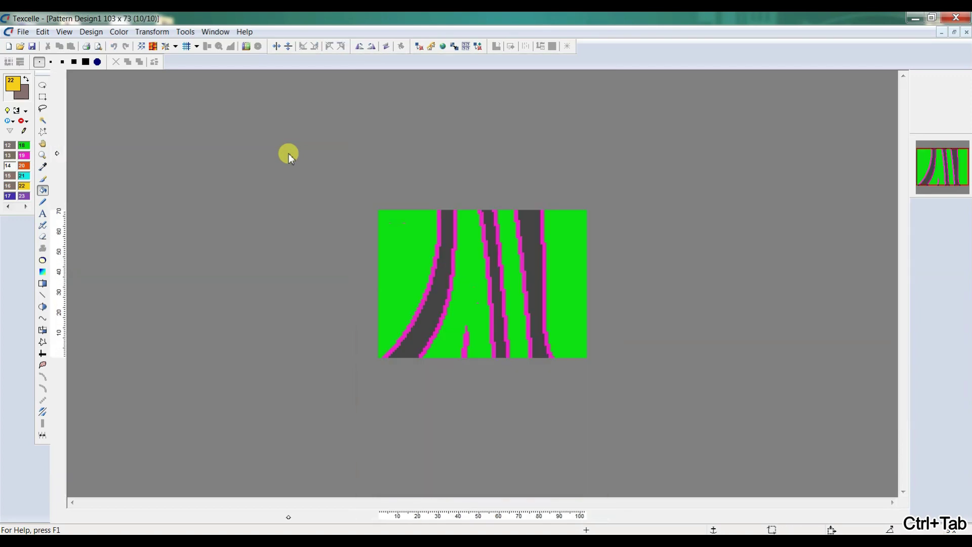
# Return to the vobot design, deselect the rectangular stem copy, and undo its placement in the dark background's lower-left area
pyautogui.hotkey('ctrl', 'Tab')
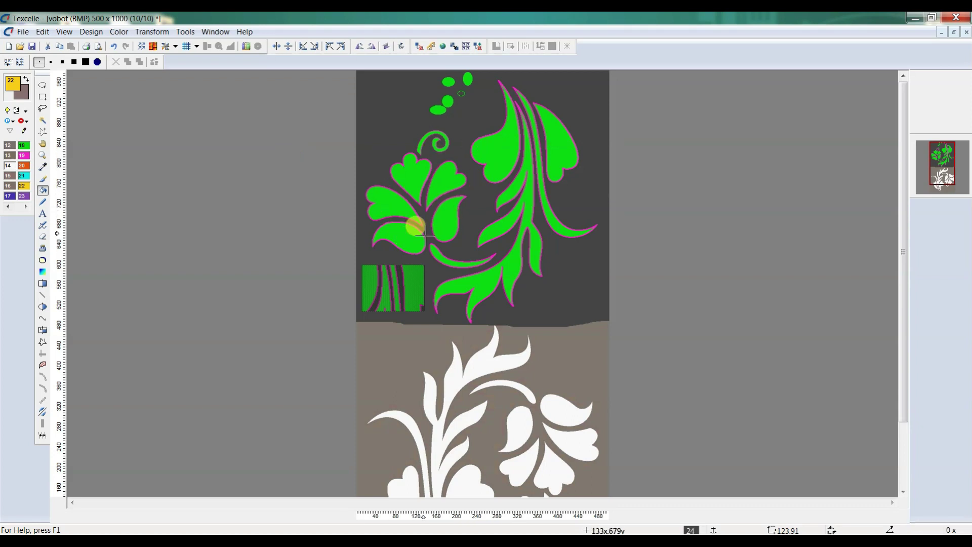
pyautogui.click(43, 85)
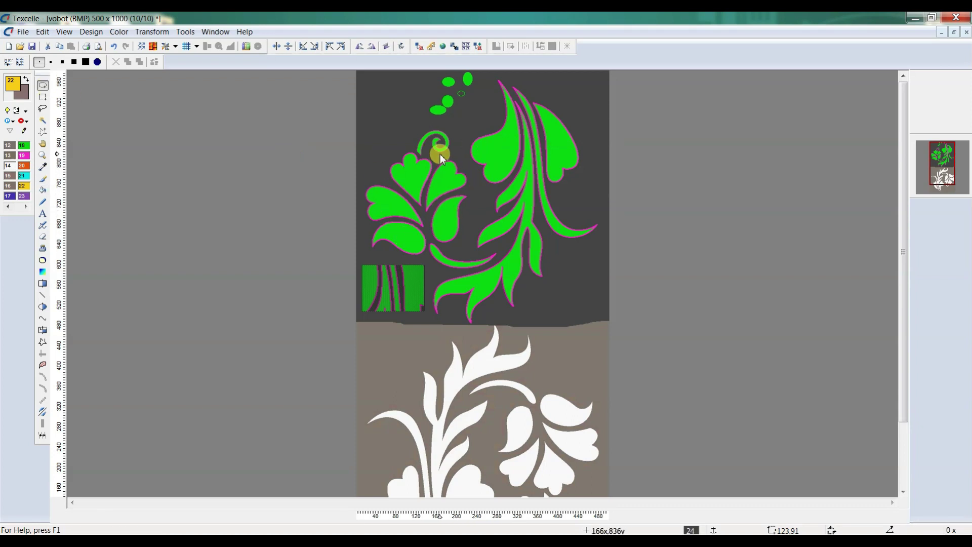
pyautogui.click(43, 99)
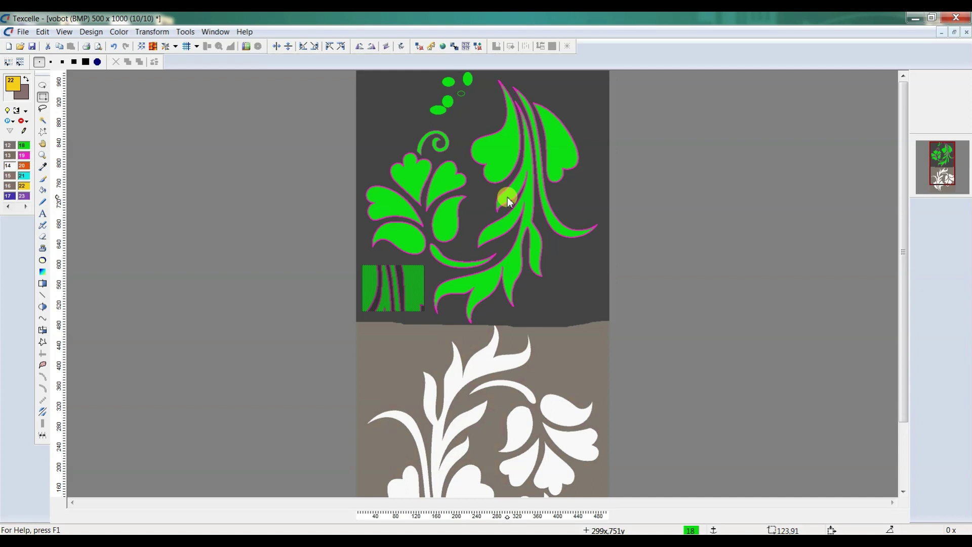
pyautogui.hotkey('ctrl', 'e')
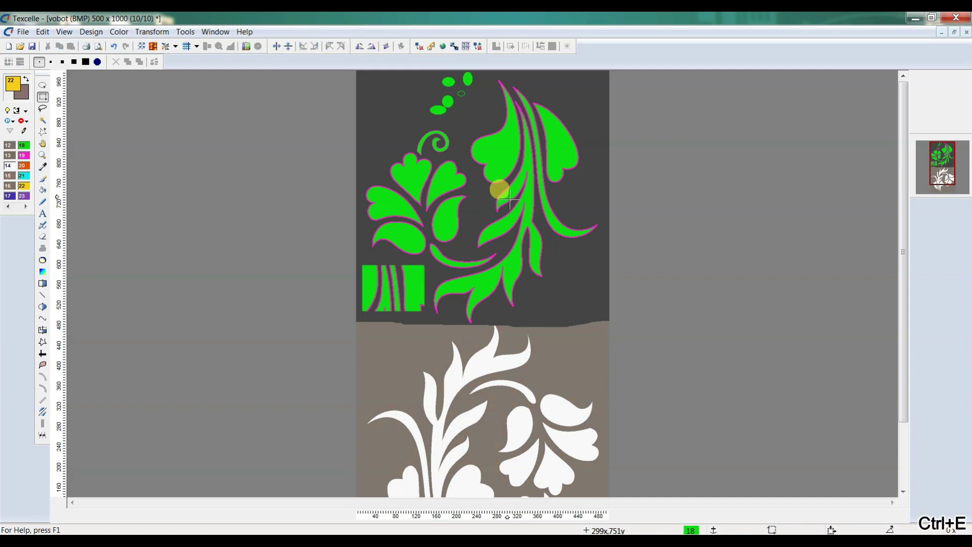
pyautogui.hotkey('ctrl', 'z')
pyautogui.hotkey('ctrl', 'z')
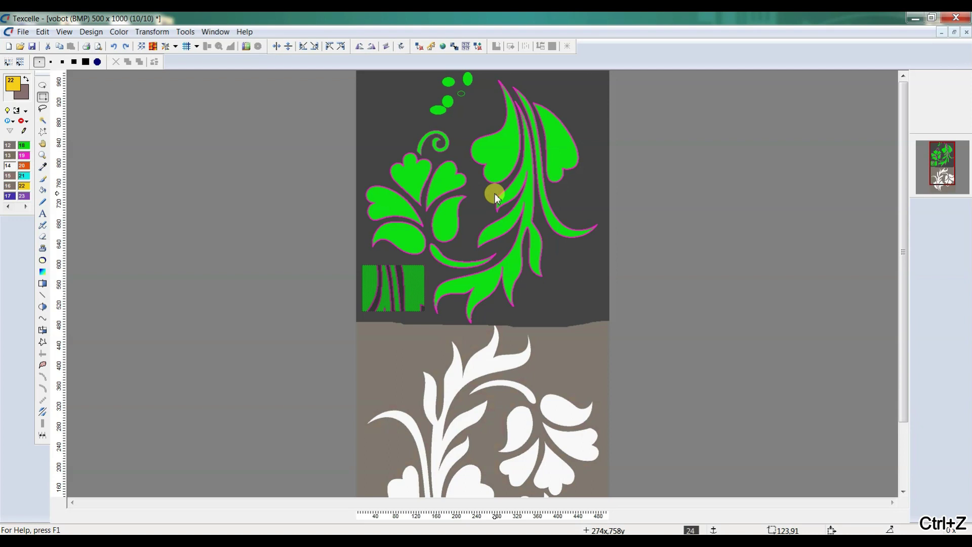
# Draw a rectangular selection across the design and stretch its edges to cover the full 500 by 1000 pixels
pyautogui.click(42, 100)
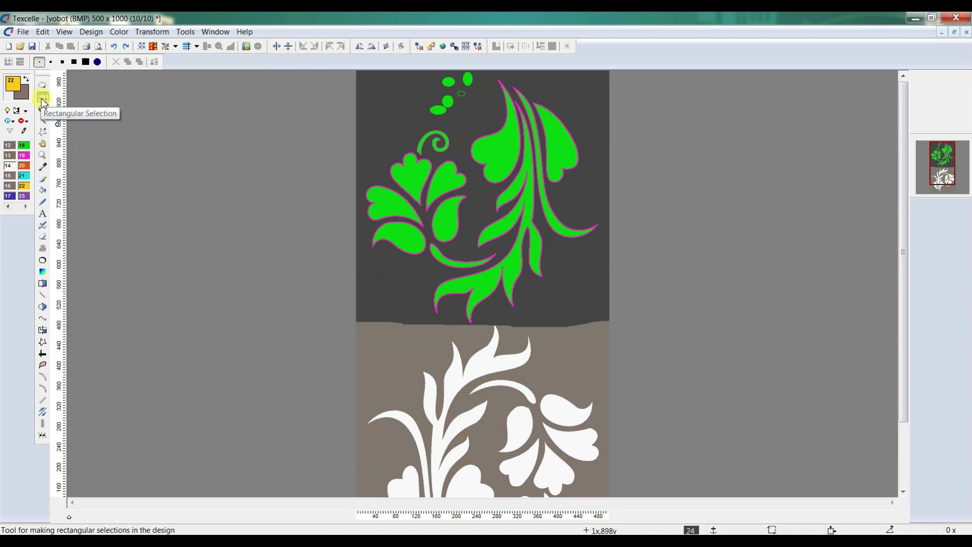
pyautogui.moveTo(403, 202); pyautogui.dragTo(627, 423)
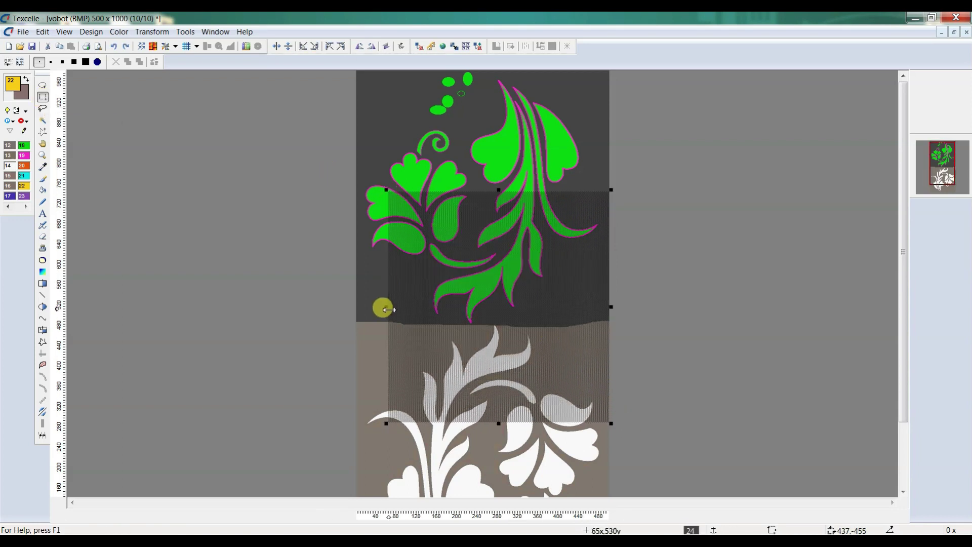
pyautogui.moveTo(383, 309); pyautogui.dragTo(299, 308)
pyautogui.moveTo(481, 189); pyautogui.dragTo(475, 72)
pyautogui.scroll(-3, 510, 285)
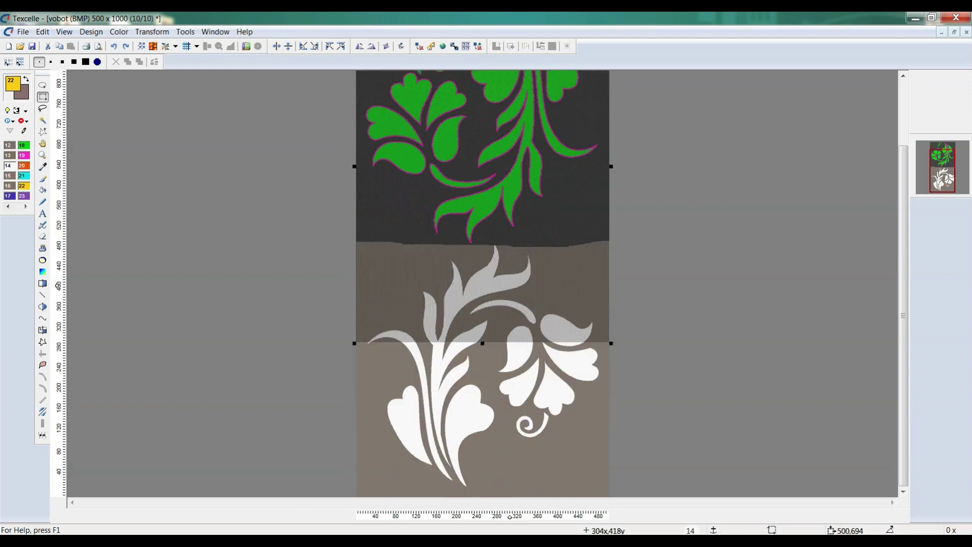
pyautogui.moveTo(482, 343); pyautogui.dragTo(480, 497)
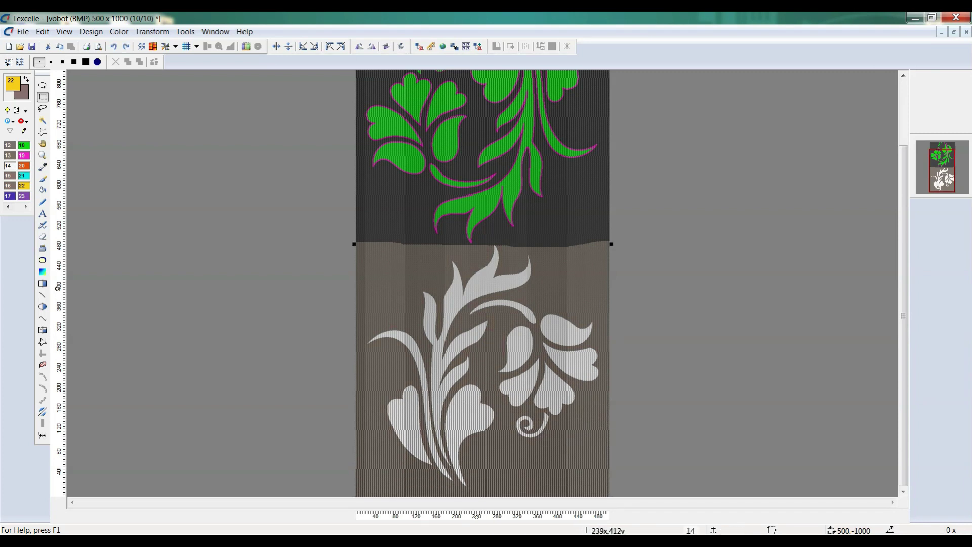
pyautogui.scroll(-1, 475, 286)
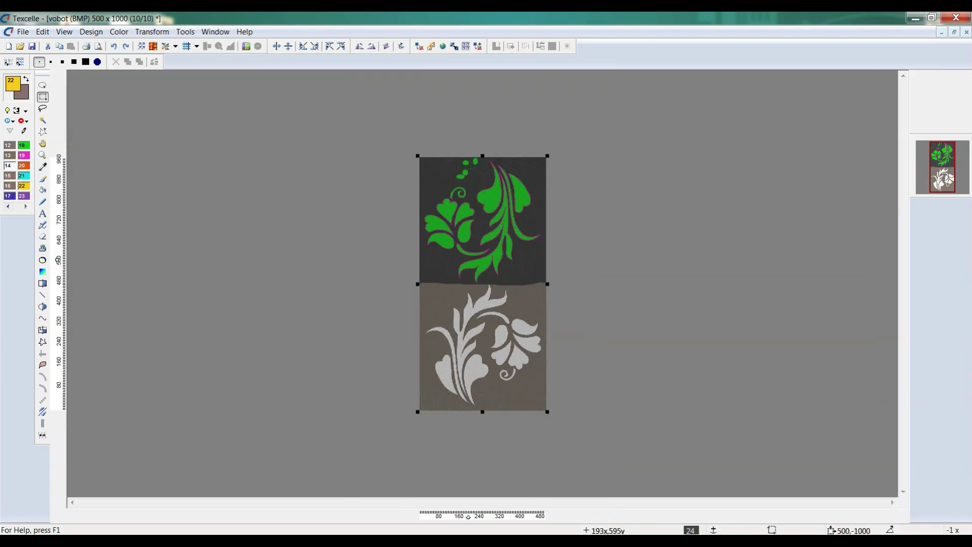
# Turn the full-design selection into a separate pattern design
pyautogui.click(497, 264)
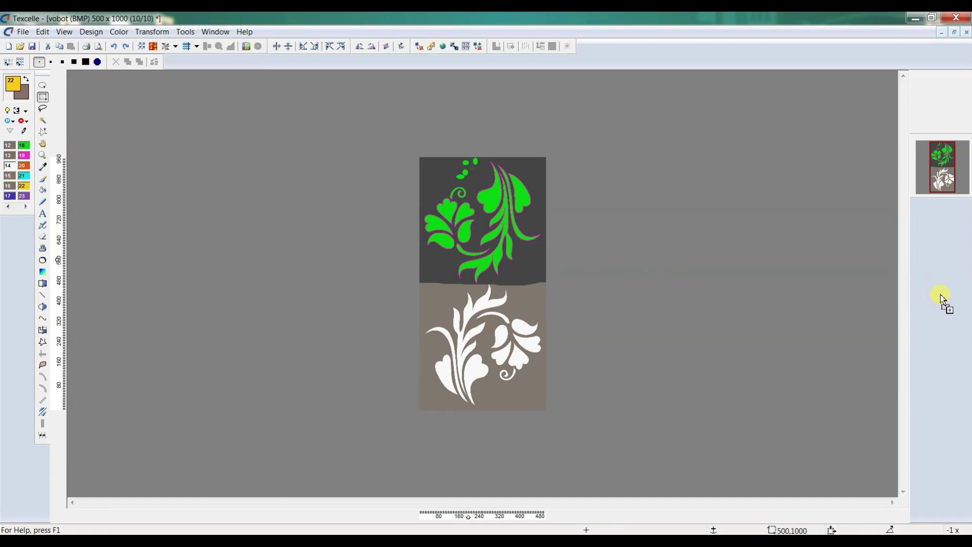
pyautogui.moveTo(939, 299)
pyautogui.mouseDown()
pyautogui.moveTo(933, 288)
pyautogui.moveTo(521, 238)
pyautogui.mouseUp()
pyautogui.click(530, 252)
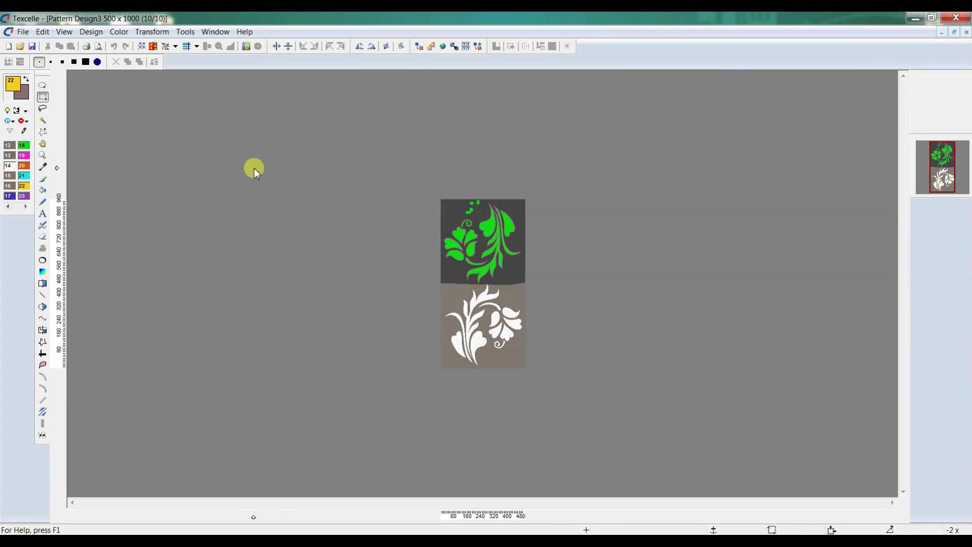
# Cycle through the open designs back to vobot and clear its full-design selection
pyautogui.hotkey('ctrl', 'Tab')
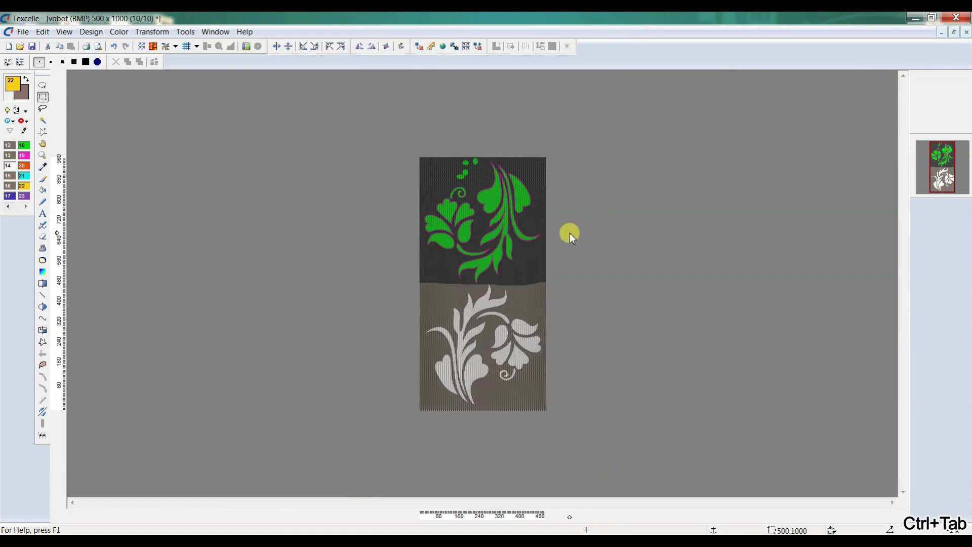
pyautogui.hotkey('ctrl', 'Tab')
pyautogui.hotkey('ctrl', 'Tab')
pyautogui.hotkey('ctrl', 'e')
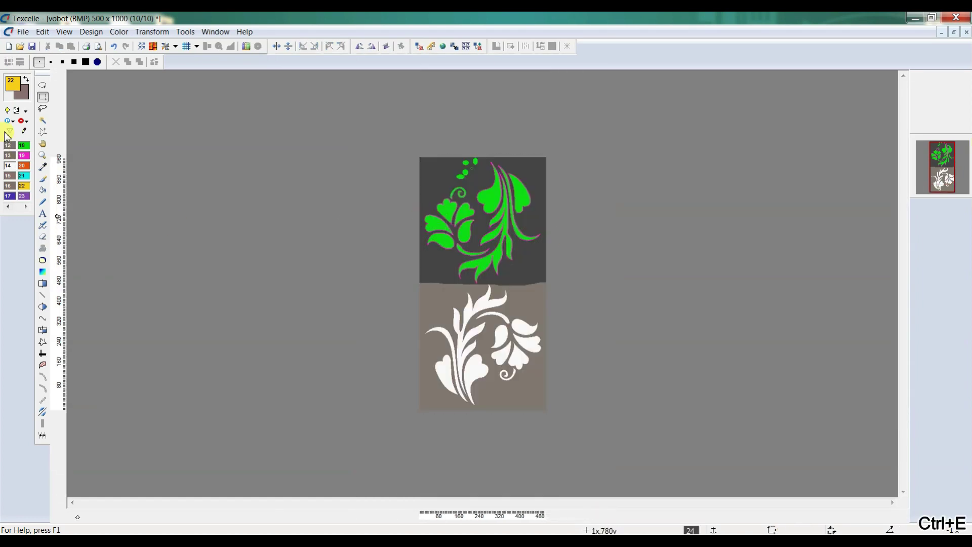
# Go through the elliptical and rectangular selection tools and activate the Select figure tool for the green floral motif
pyautogui.click(43, 86)
pyautogui.click(43, 96)
pyautogui.click(42, 111)
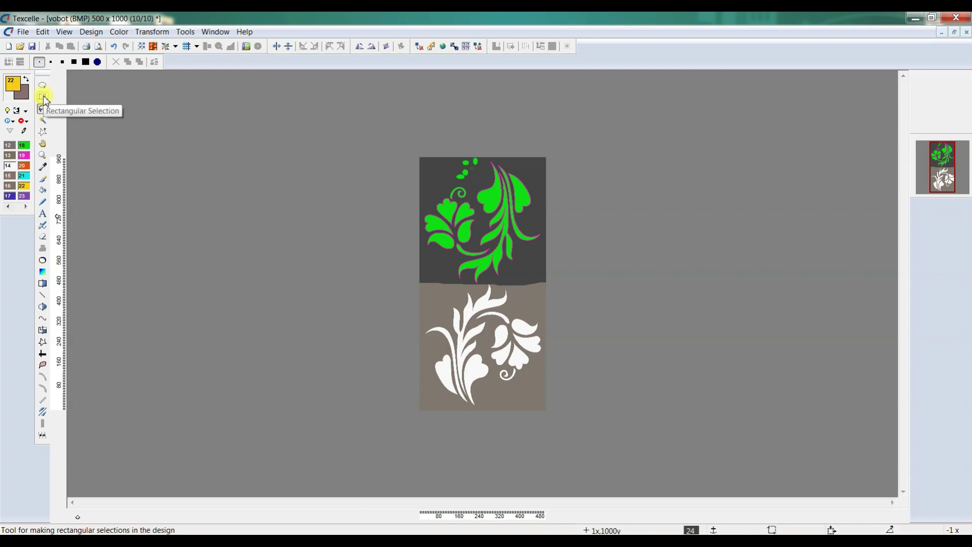
pyautogui.click(43, 98)
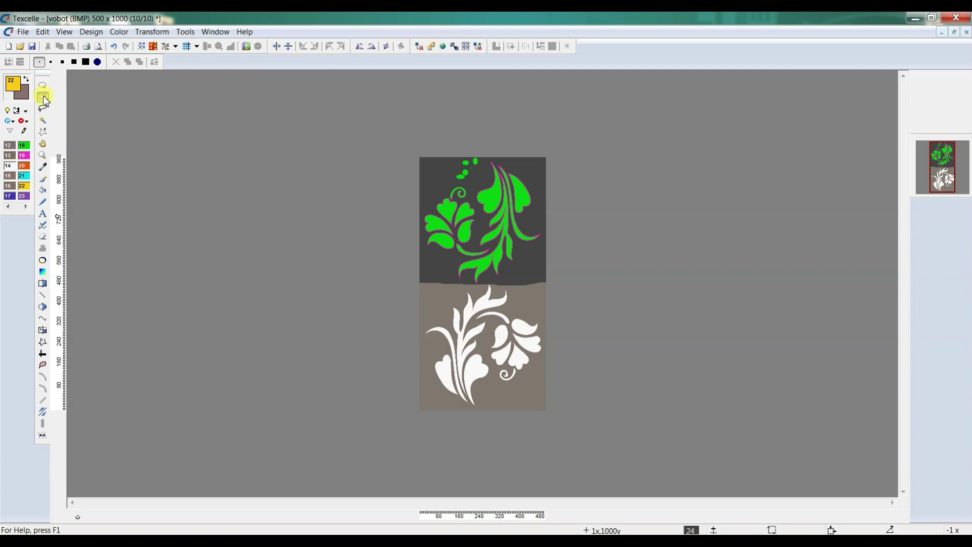
pyautogui.click(44, 120)
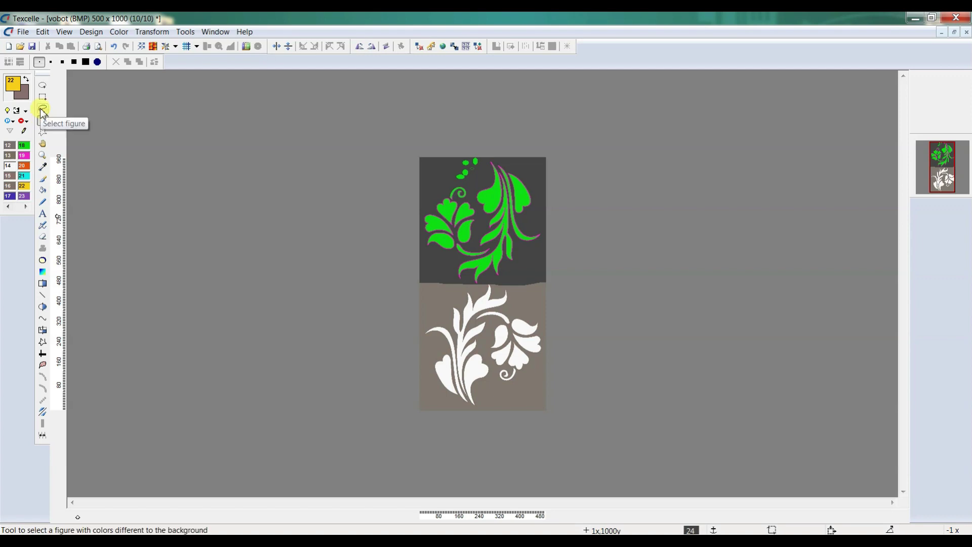
pyautogui.click(43, 112)
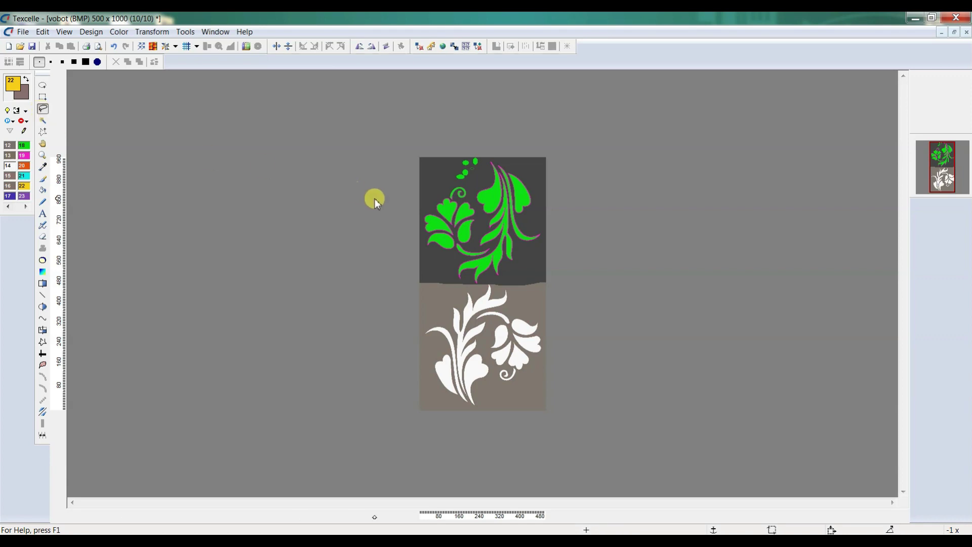
pyautogui.scroll(2, 462, 182)
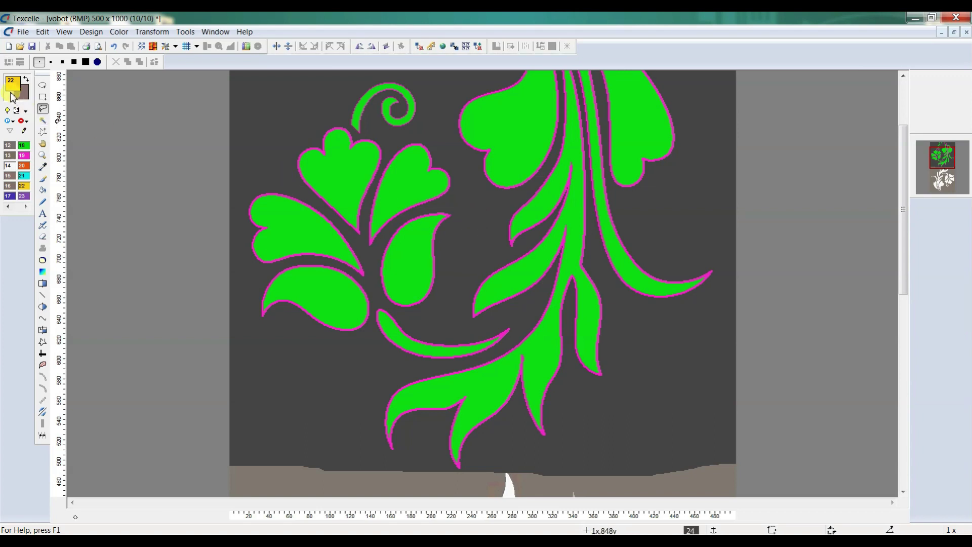
pyautogui.click(42, 110)
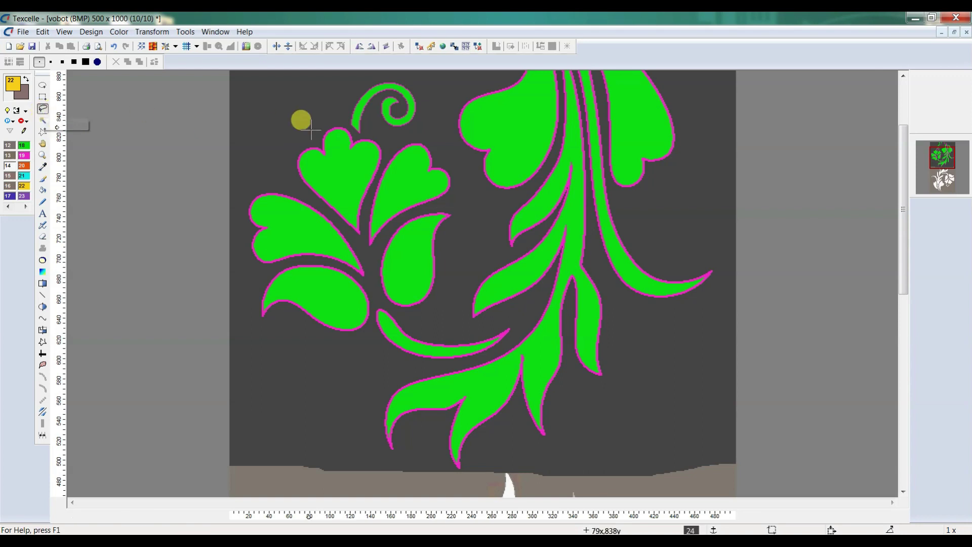
pyautogui.scroll(-1, 386, 126)
pyautogui.scroll(1, 488, 109)
pyautogui.scroll(-1, 486, 123)
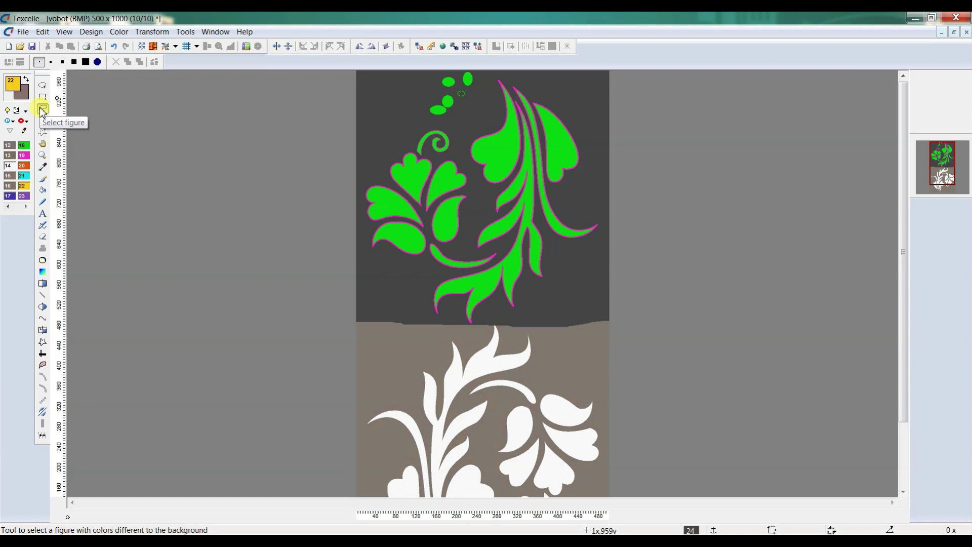
# Swap the two active colours back and forth, finishing with yellow 22 as the foreground colour
pyautogui.click(26, 80)
pyautogui.click(26, 80)
pyautogui.click(26, 80)
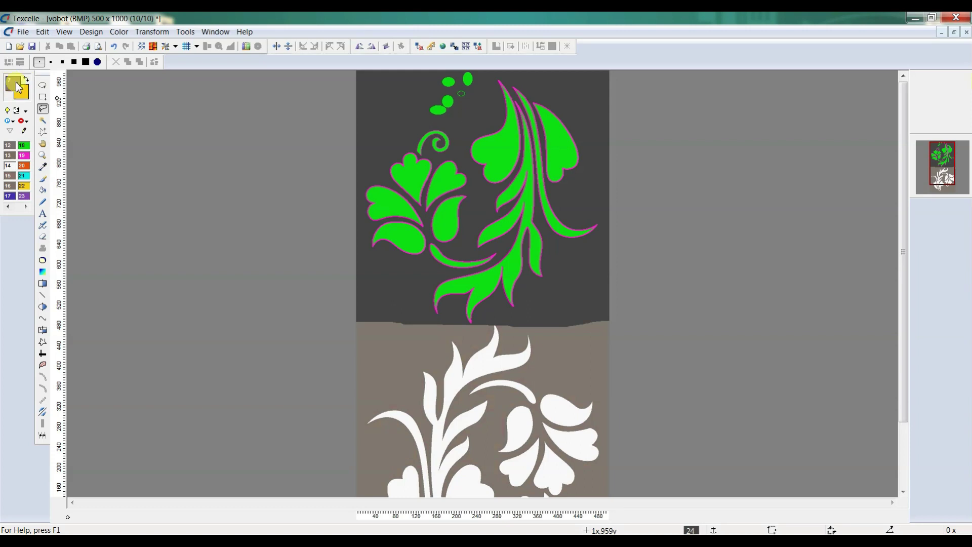
pyautogui.click(26, 80)
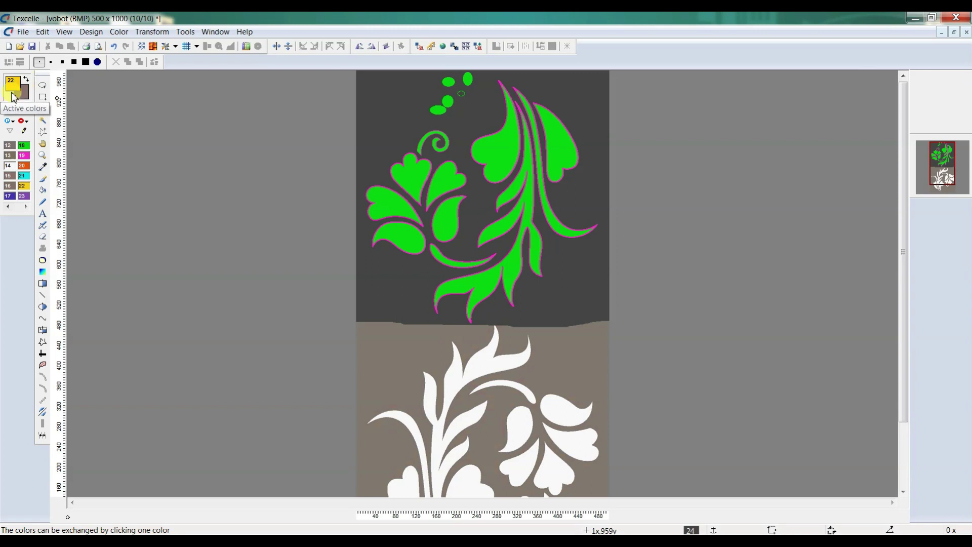
pyautogui.click(27, 80)
pyautogui.click(27, 80)
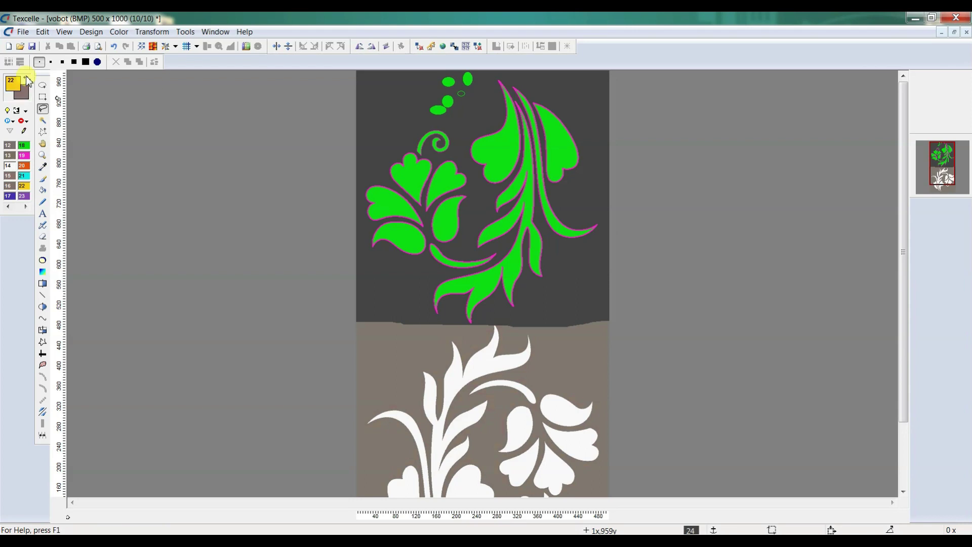
pyautogui.click(27, 80)
pyautogui.click(27, 80)
pyautogui.click(27, 80)
pyautogui.click(27, 80)
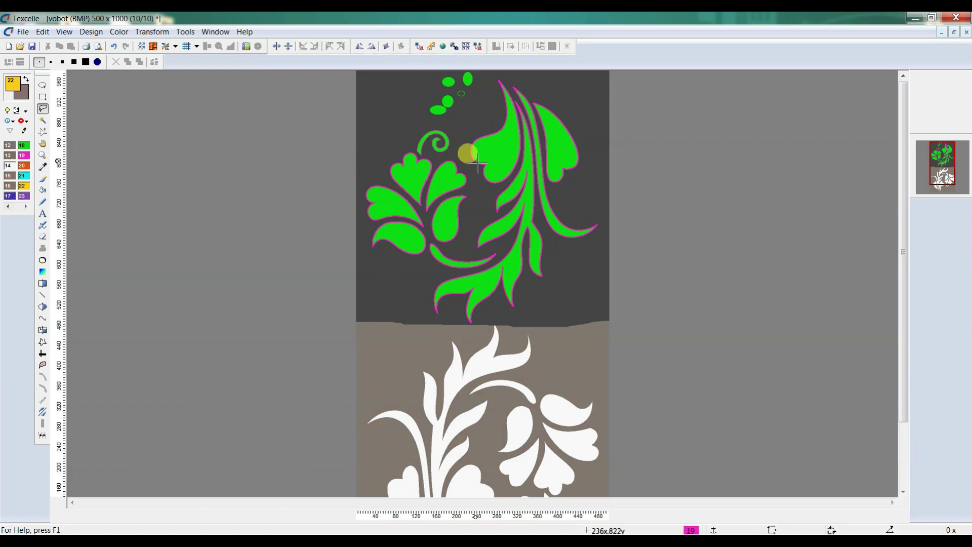
pyautogui.click(26, 80)
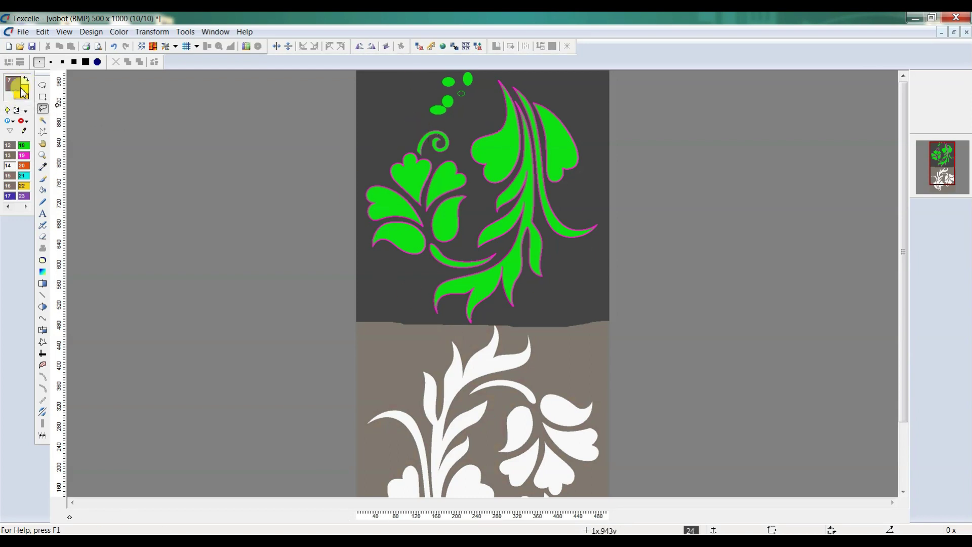
pyautogui.click(26, 80)
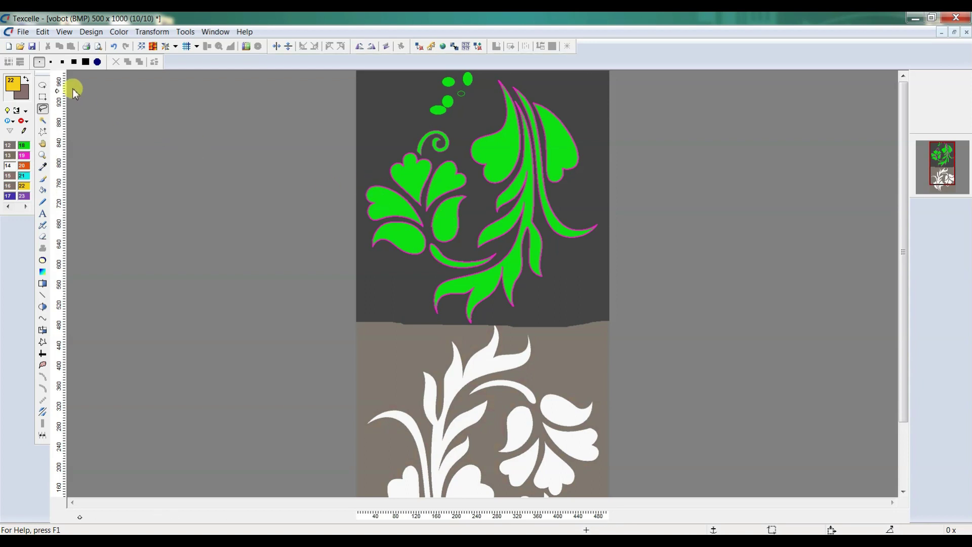
# Draw an elliptical selection of about 193 by 201 pixels over the left flower's inner petals, and clear it
pyautogui.click(43, 93)
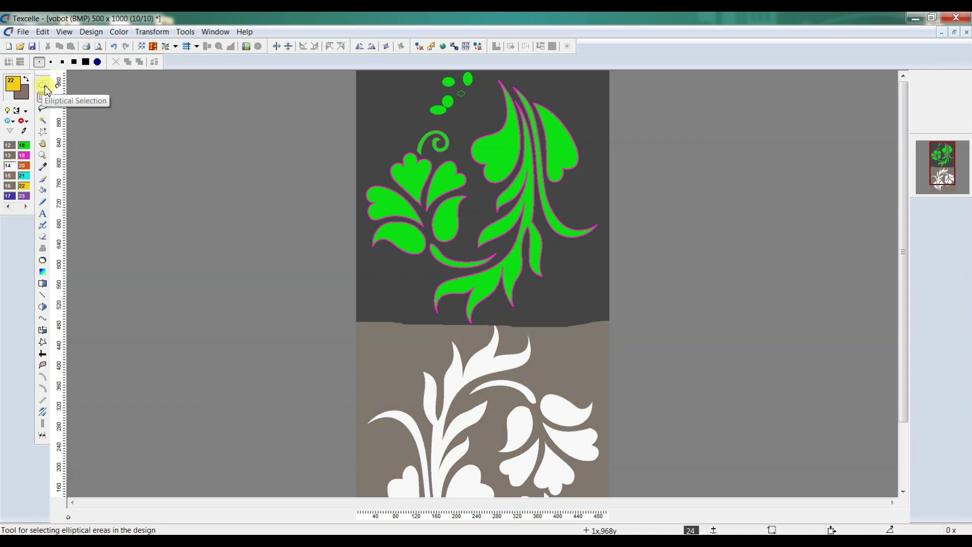
pyautogui.click(46, 90)
pyautogui.moveTo(397, 170); pyautogui.dragTo(495, 273)
pyautogui.click(495, 273)
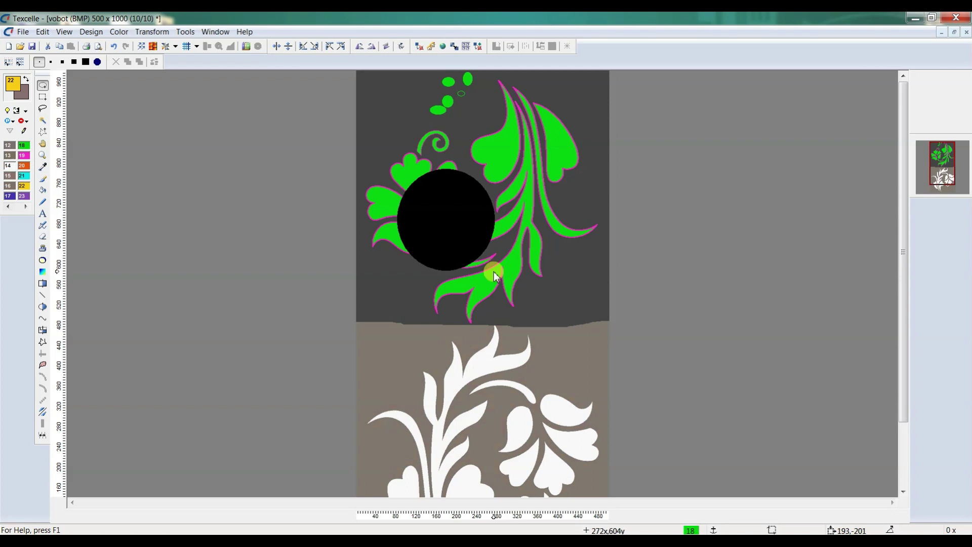
pyautogui.hotkey('ctrl', 'e')
# Draw a rectangular selection of about 150 by 82 pixels between the left flower's petals and the stem leaves, and clear it
pyautogui.click(43, 96)
pyautogui.click(477, 170)
pyautogui.click(439, 178)
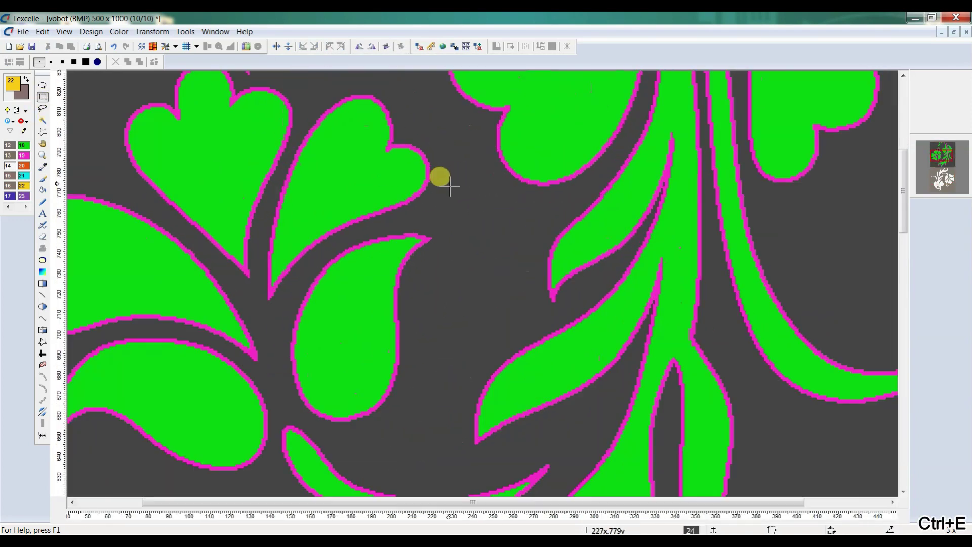
pyautogui.click(10, 111)
pyautogui.click(208, 385)
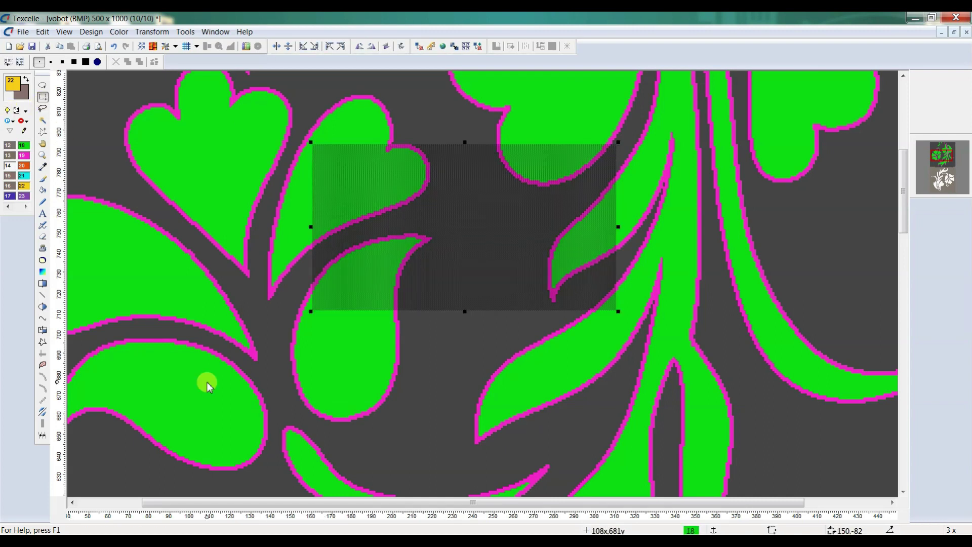
pyautogui.hotkey('ctrl', 'e')
# Clear the rectangular selection and activate the Select figure tool
pyautogui.rightClick(142, 314)
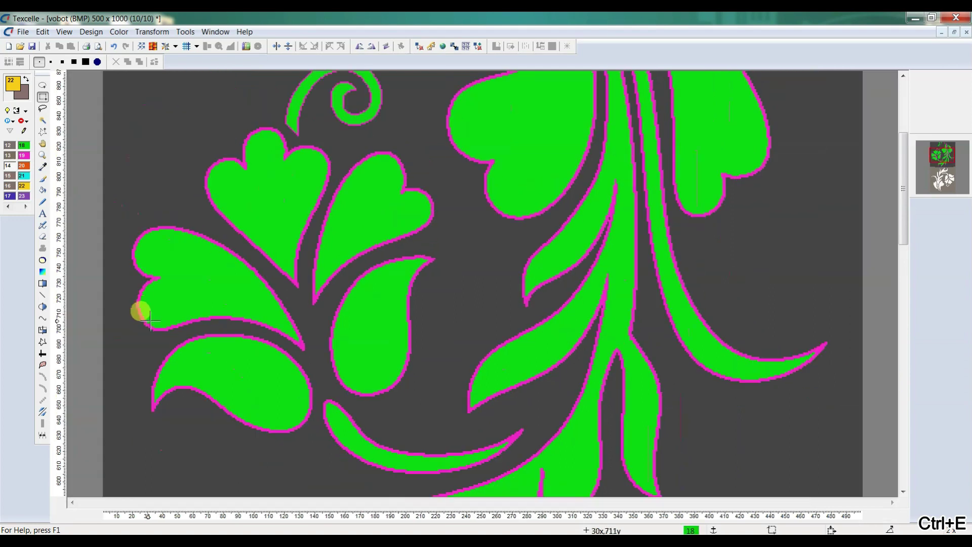
pyautogui.rightClick(182, 295)
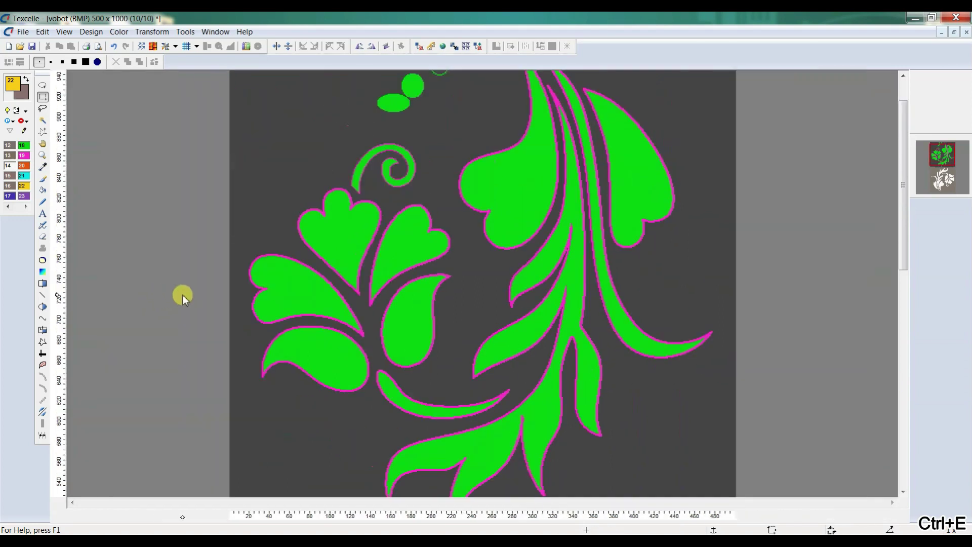
pyautogui.click(42, 109)
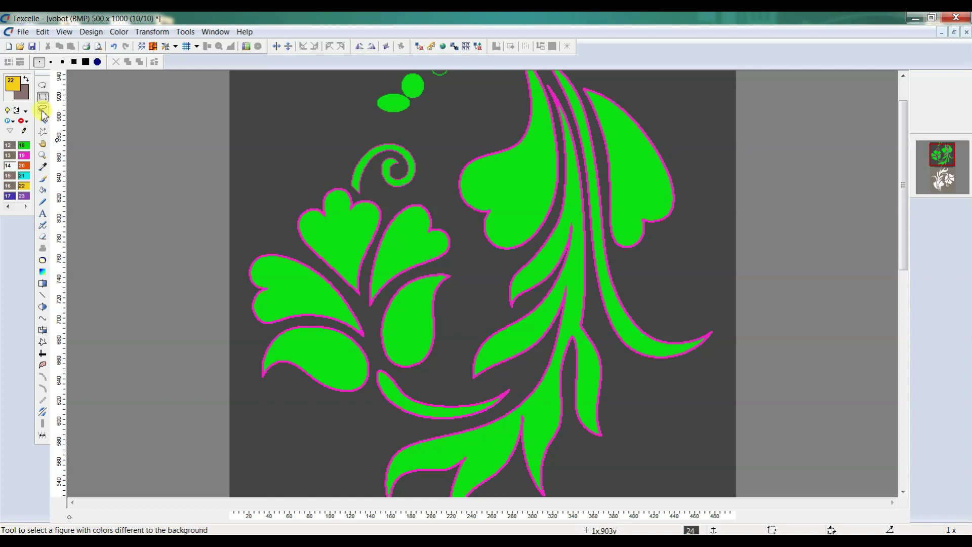
pyautogui.scroll(-1, 469, 191)
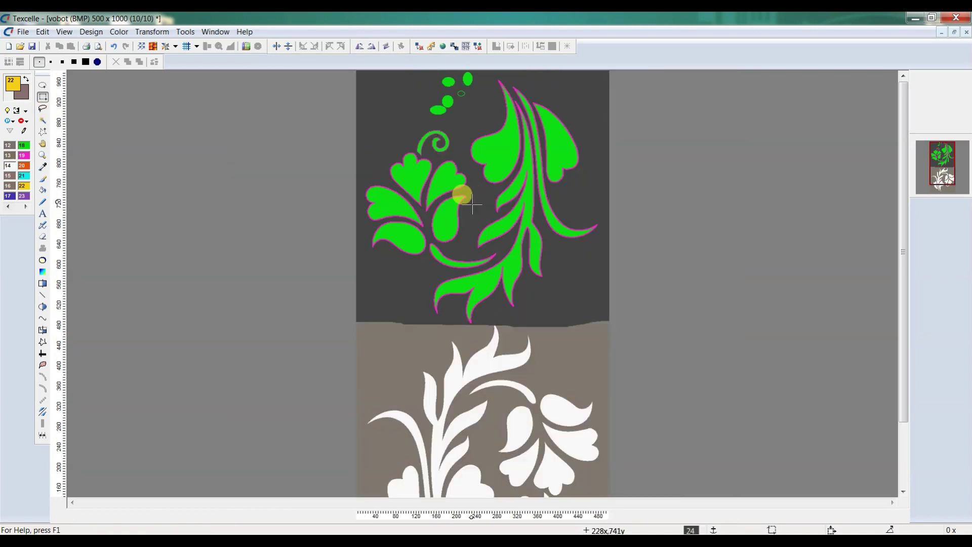
pyautogui.click(43, 111)
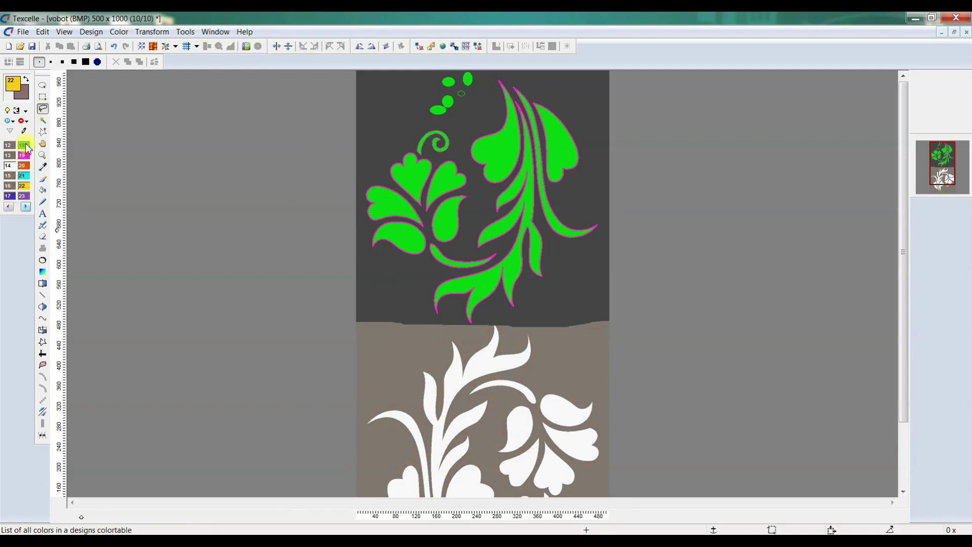
# Set the active colours to brown 7 as foreground and orange 20 as background
pyautogui.click(26, 206)
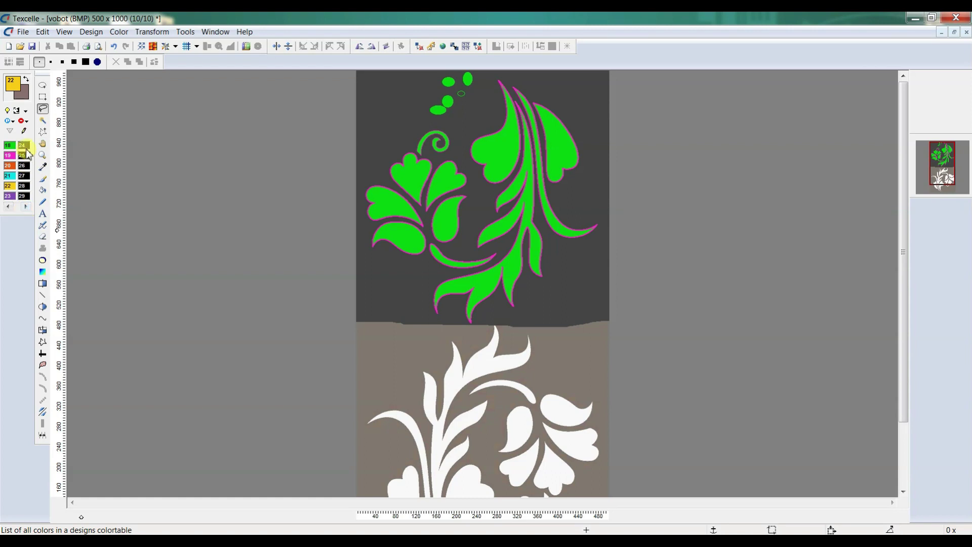
pyautogui.moveTo(10, 166); pyautogui.dragTo(28, 85)
pyautogui.click(26, 80)
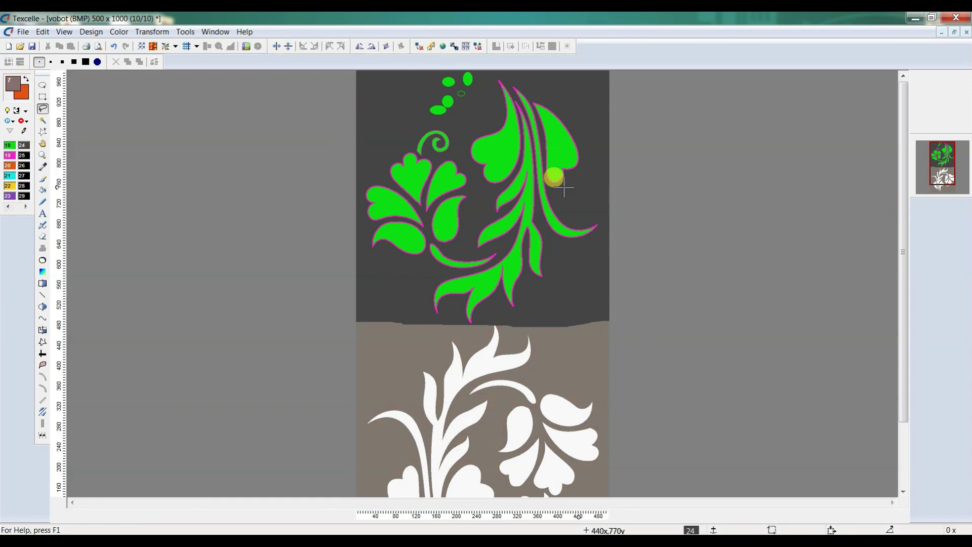
# Use the Select figure tool on the green floral motif with orange 20 as background, selecting the whole 500 by 1000 design
pyautogui.click(42, 120)
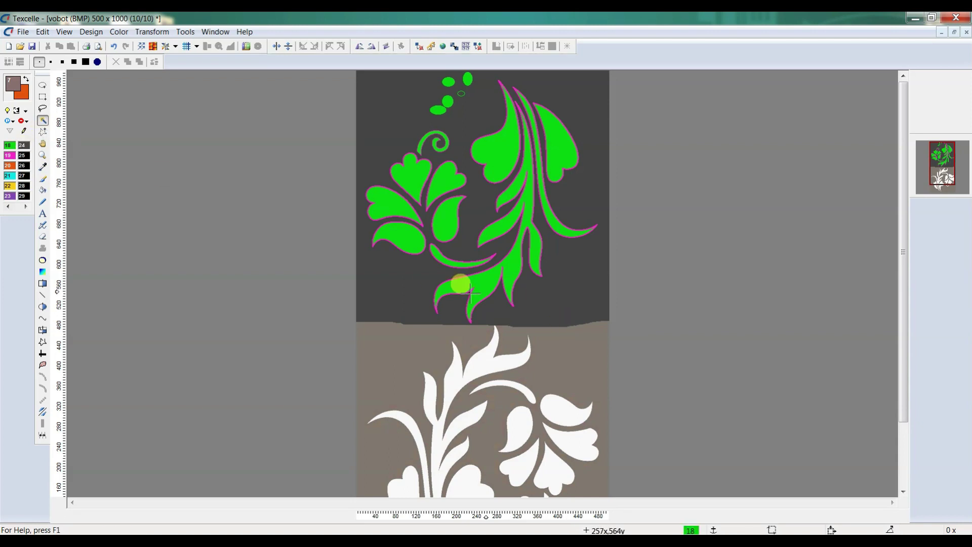
pyautogui.click(43, 108)
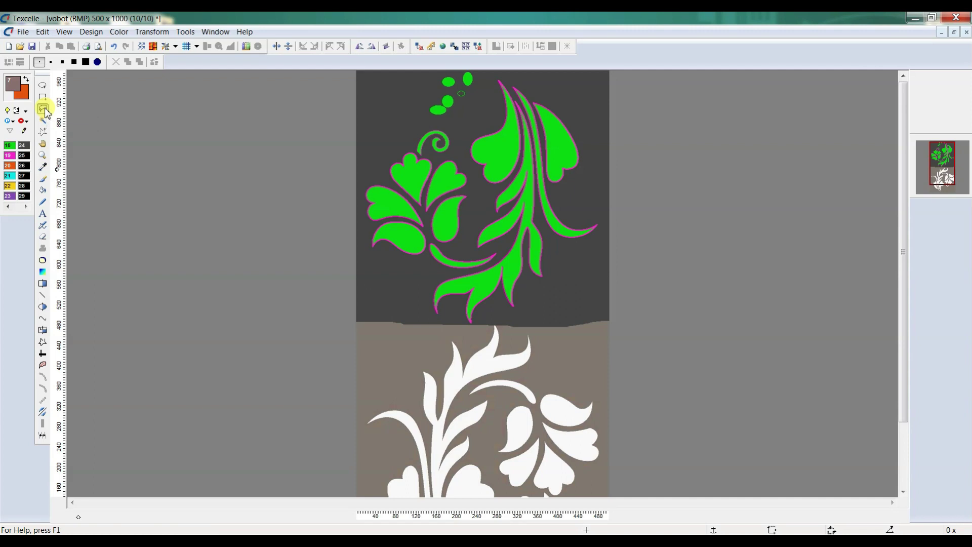
pyautogui.click(401, 282)
pyautogui.click(675, 193)
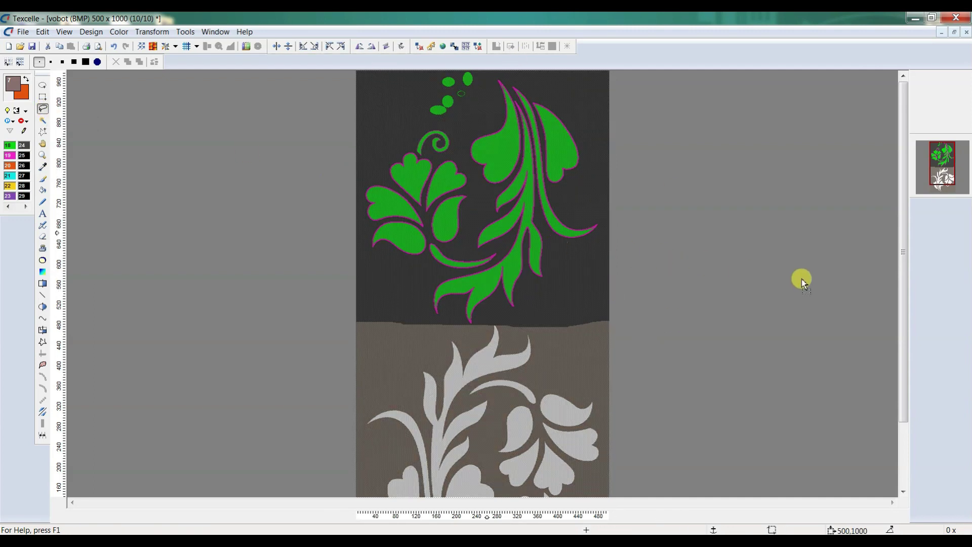
# Extract the whole-design selection into a new design, inspect it, close it, and clear the selection in the vobot design
pyautogui.hotkey('ctrl', 'Tab')
pyautogui.scroll(-5, 587, 250)
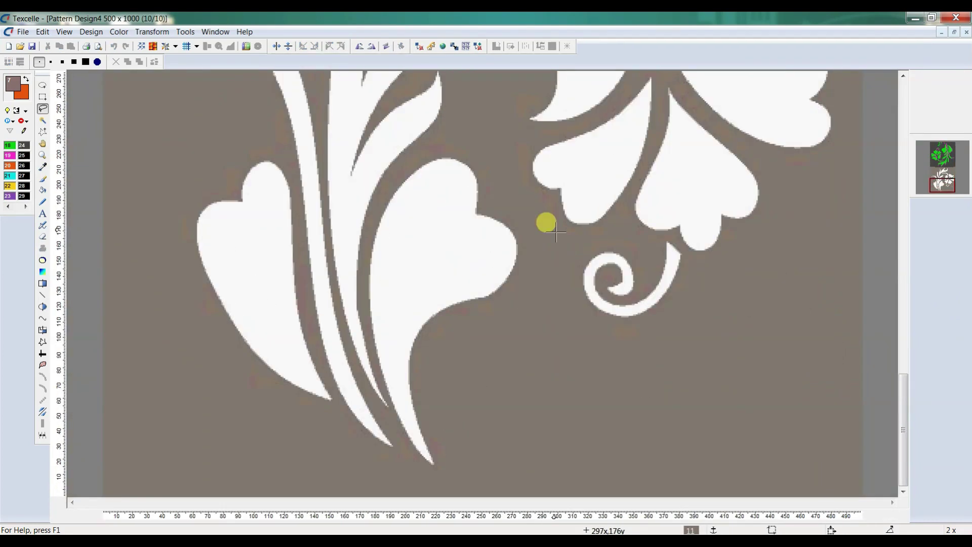
pyautogui.click(966, 32)
pyautogui.hotkey('ctrl', 'e')
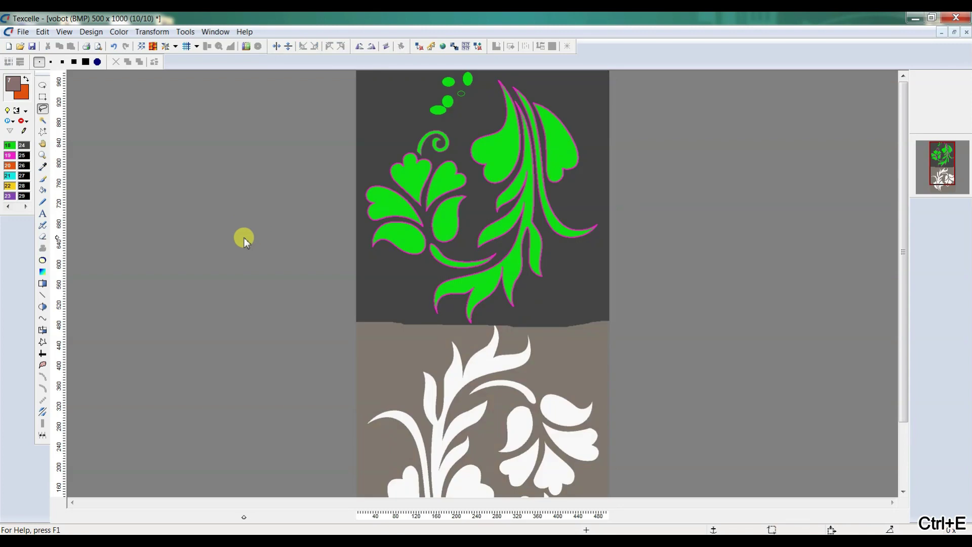
# Make dark grey 24 the background colour and orange 20 the foreground colour
pyautogui.click(8, 206)
pyautogui.click(25, 207)
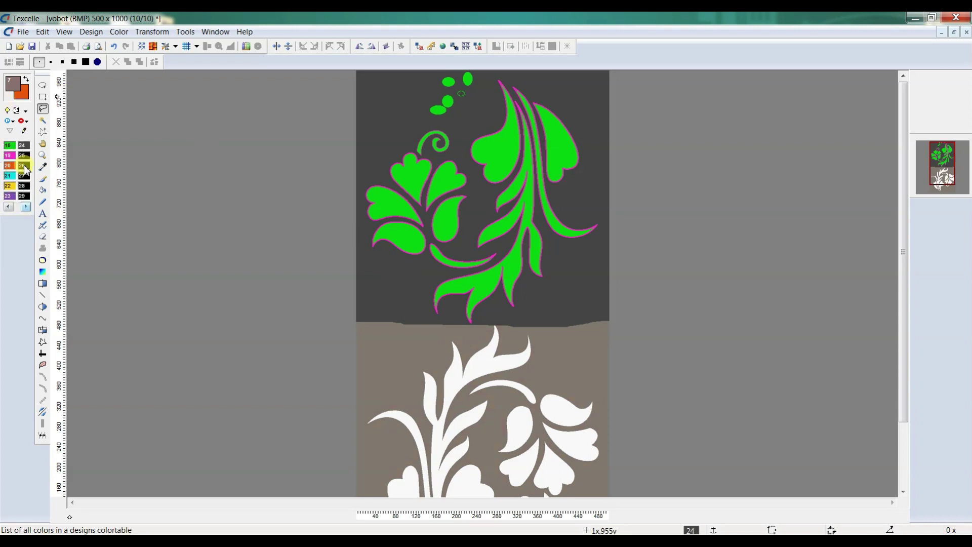
pyautogui.click(23, 146)
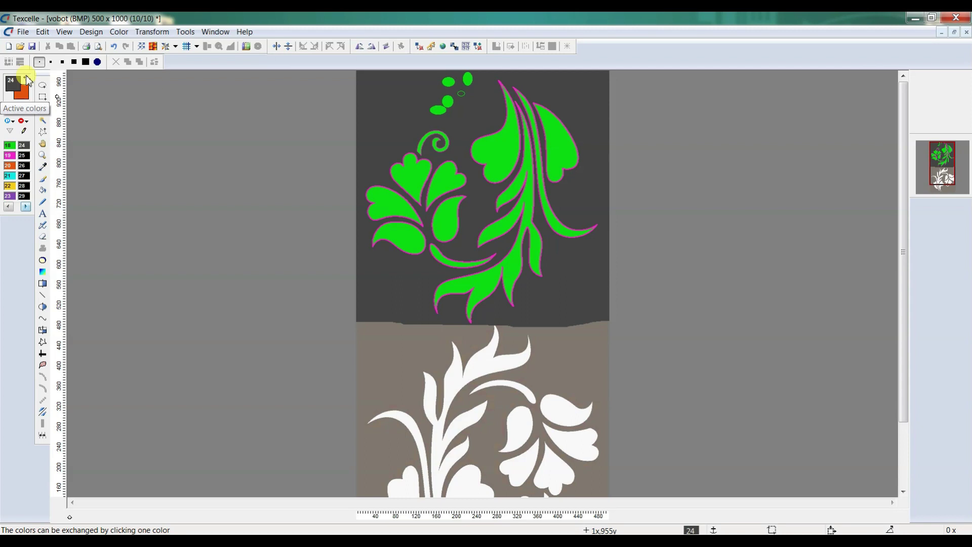
pyautogui.click(26, 79)
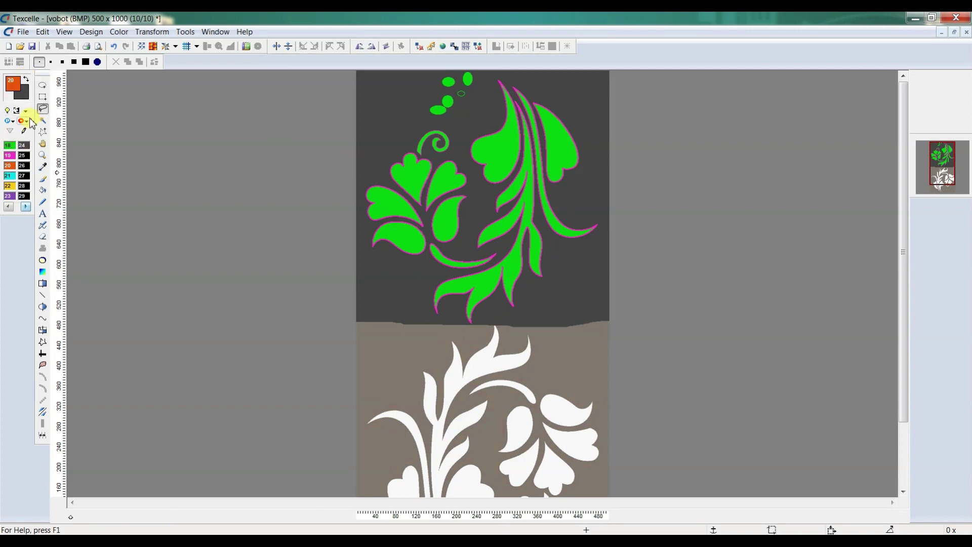
# Select the left flower's lowest petal, the brown half with the white motif, and finally the flower's teardrop petal as figures
pyautogui.click(400, 239)
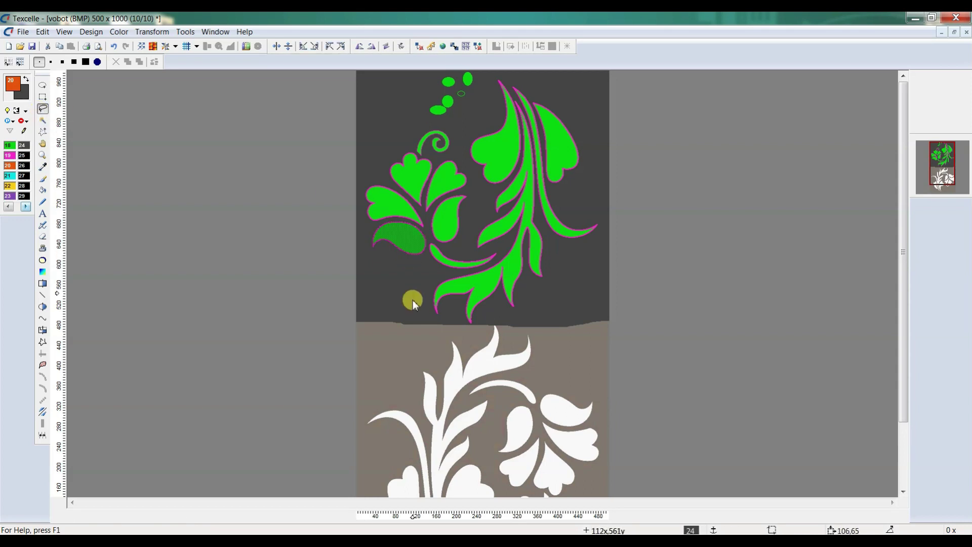
pyautogui.click(394, 344)
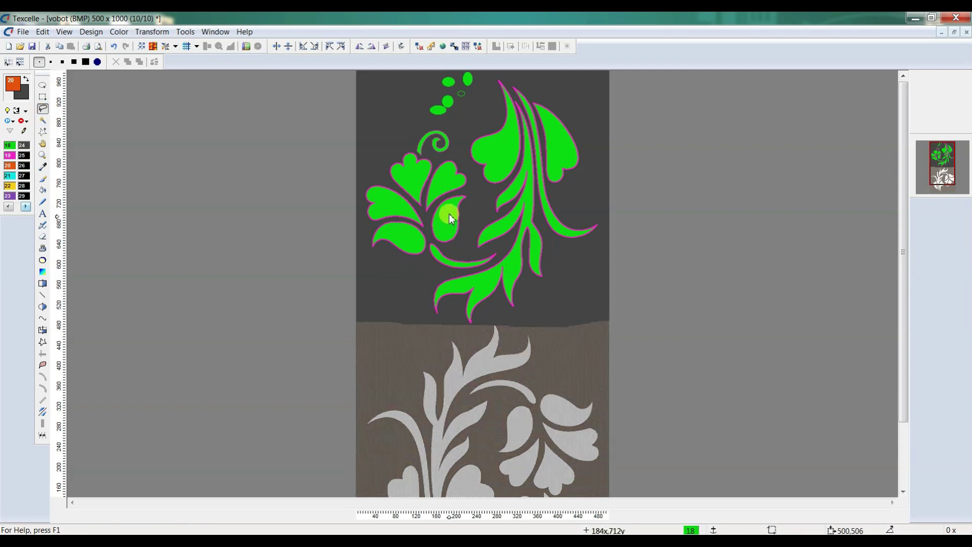
pyautogui.scroll(2, 446, 212)
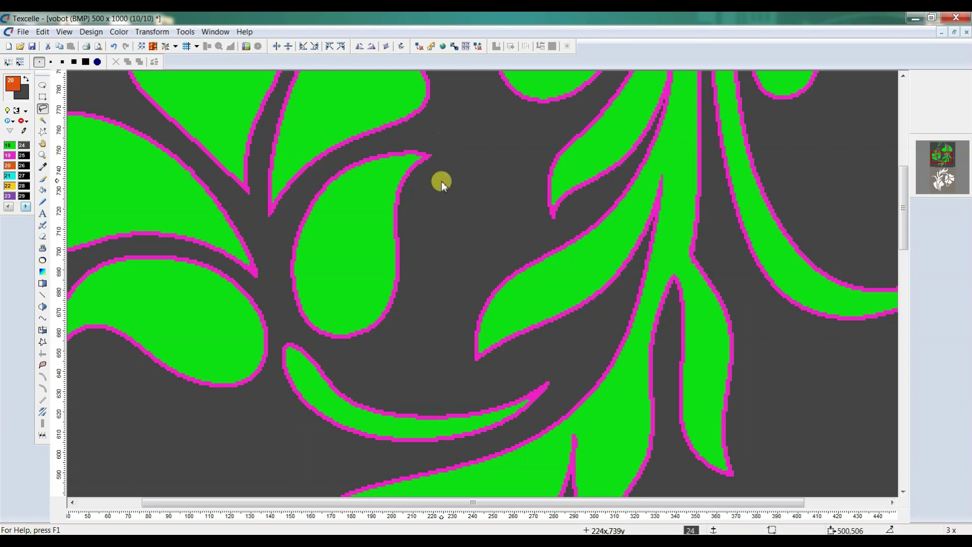
pyautogui.click(357, 226)
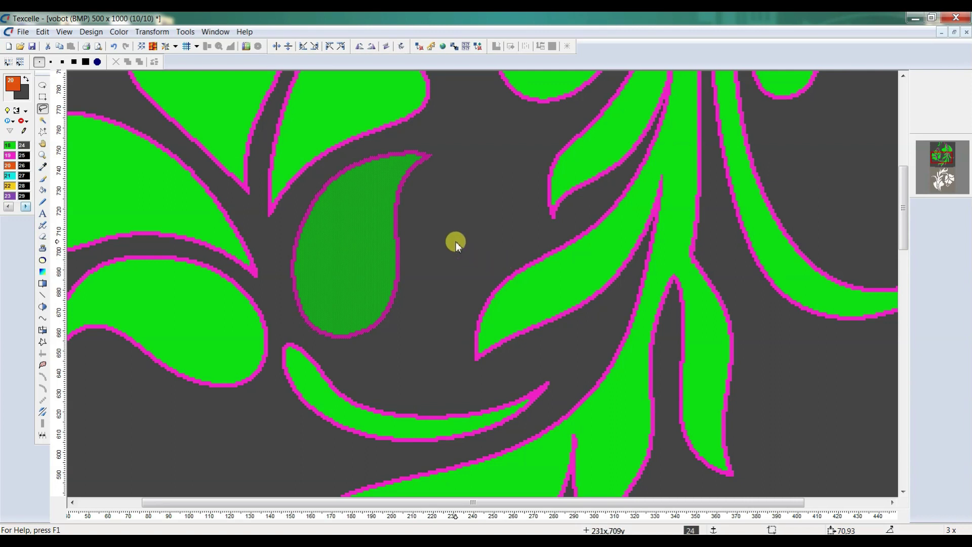
# Select the large heart-shaped leaf beside the stem as a figure, and replace it with the outermost leaf across the stem
pyautogui.scroll(4, 455, 242)
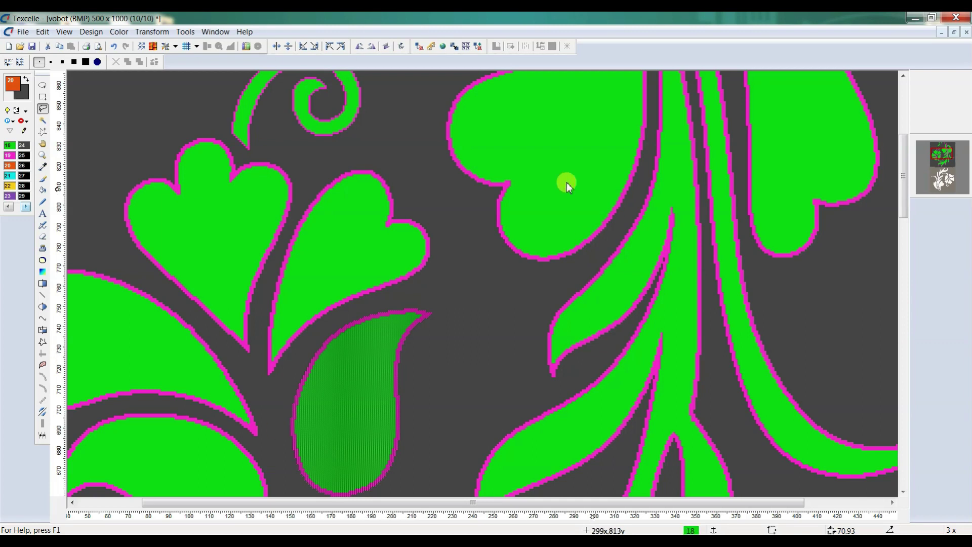
pyautogui.click(545, 181)
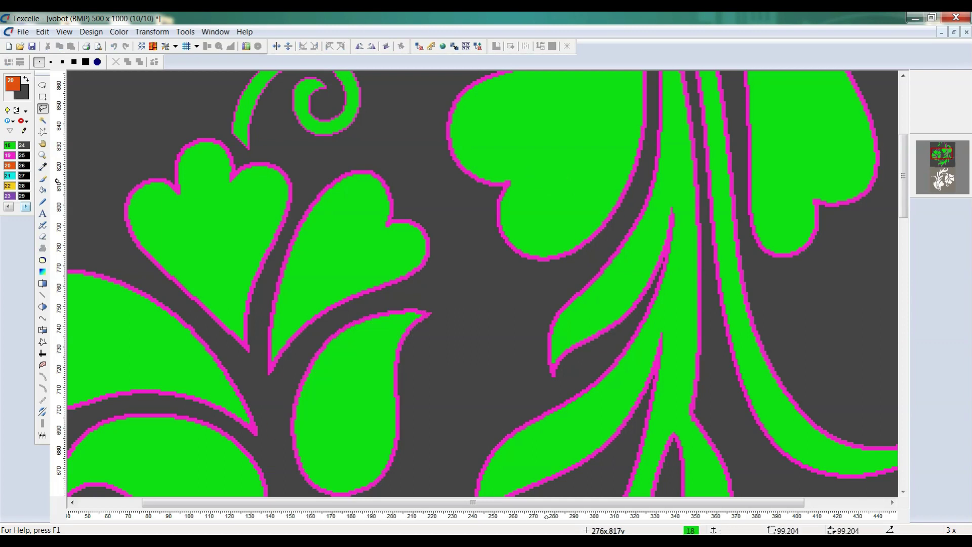
pyautogui.scroll(3, 545, 181)
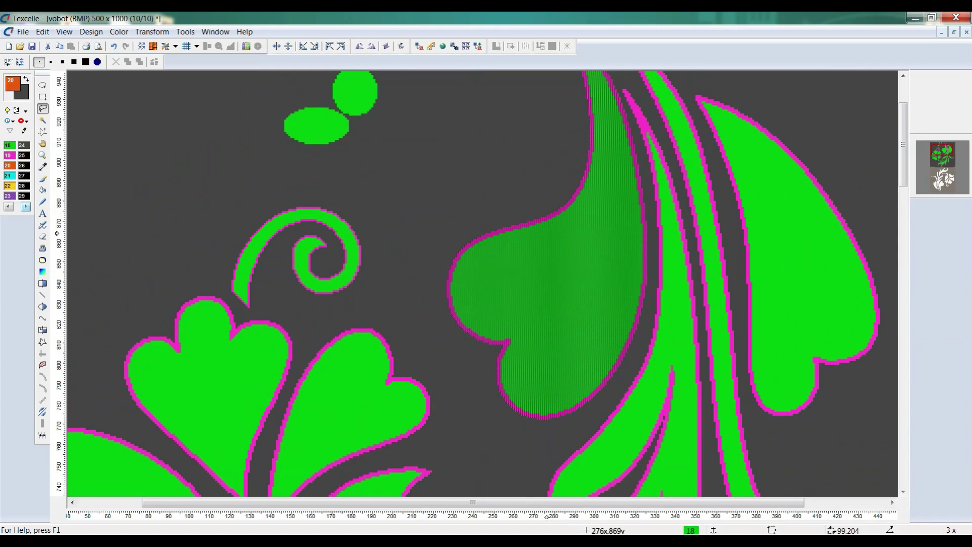
pyautogui.scroll(-1, 622, 225)
pyautogui.scroll(1, 428, 372)
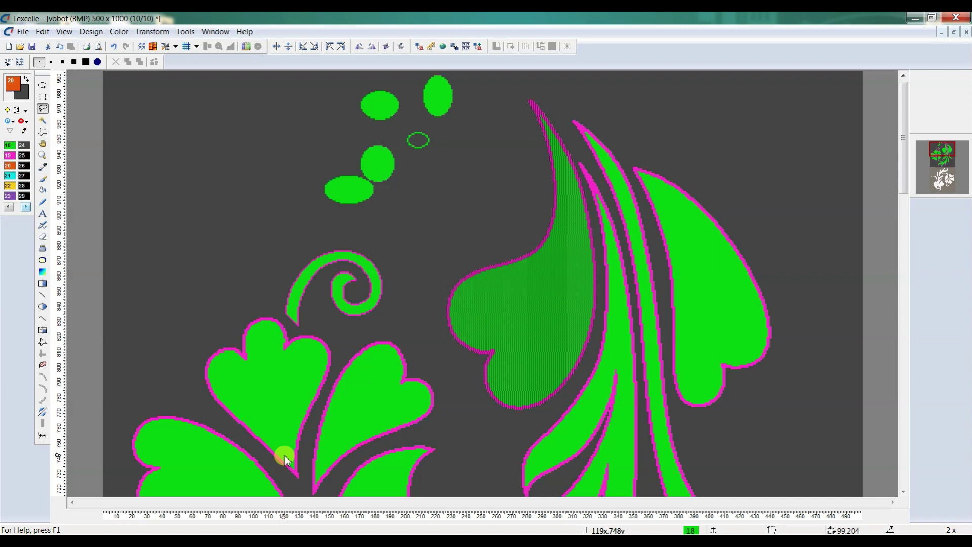
pyautogui.scroll(-3, 282, 455)
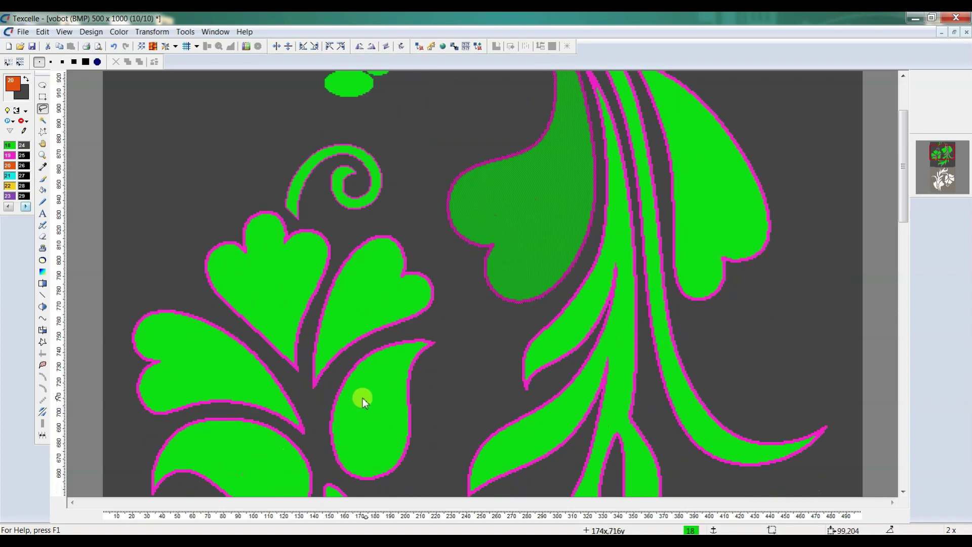
pyautogui.click(724, 193)
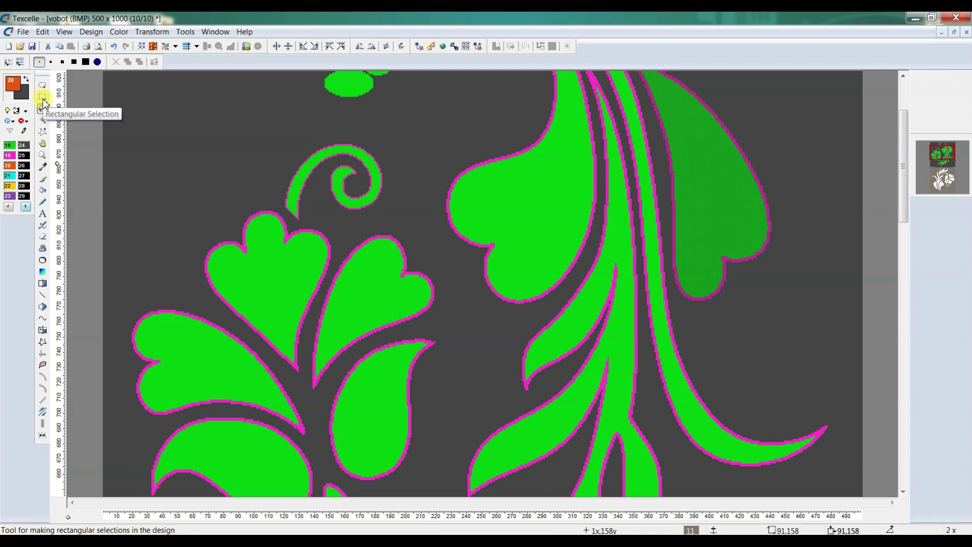
# Clear the leaf selection and activate the Magic wand tool
pyautogui.click(43, 124)
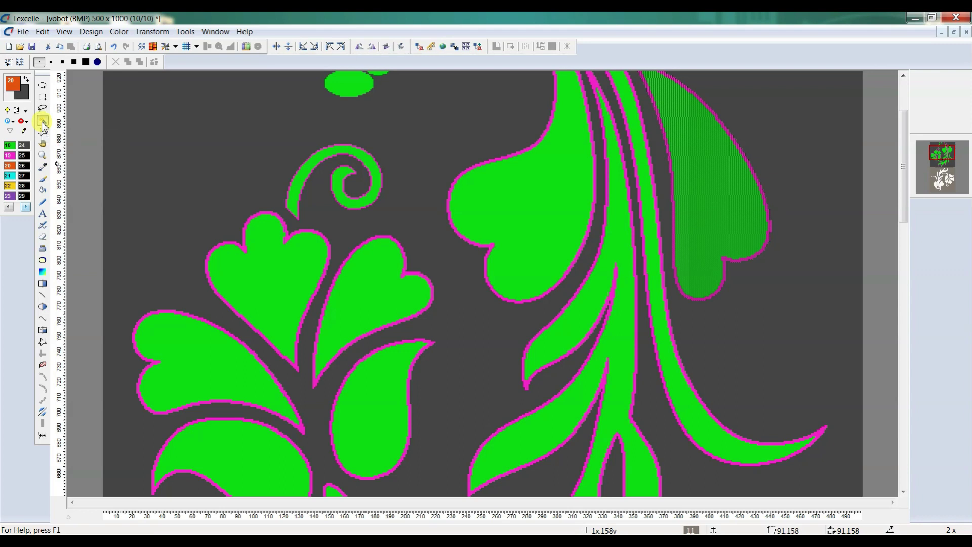
pyautogui.scroll(-2, 217, 119)
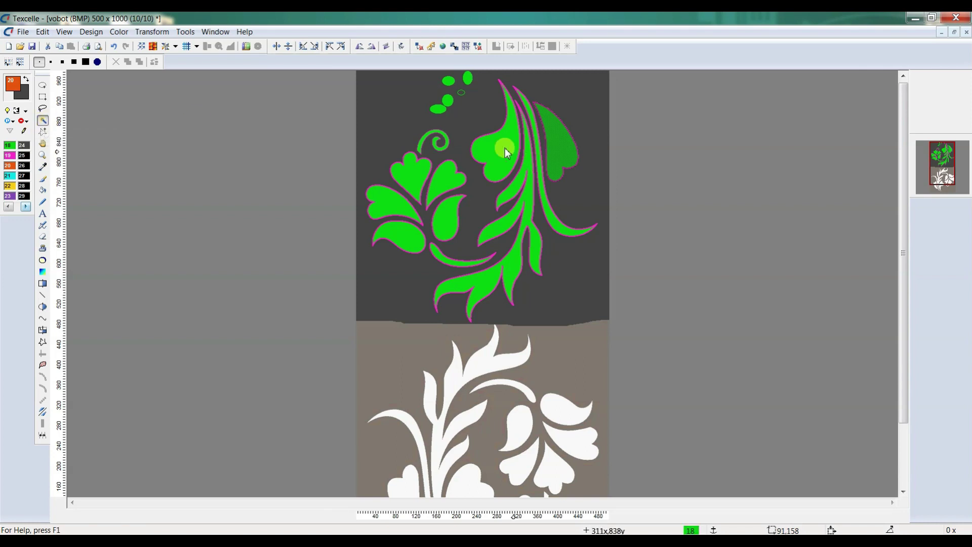
pyautogui.scroll(1, 557, 139)
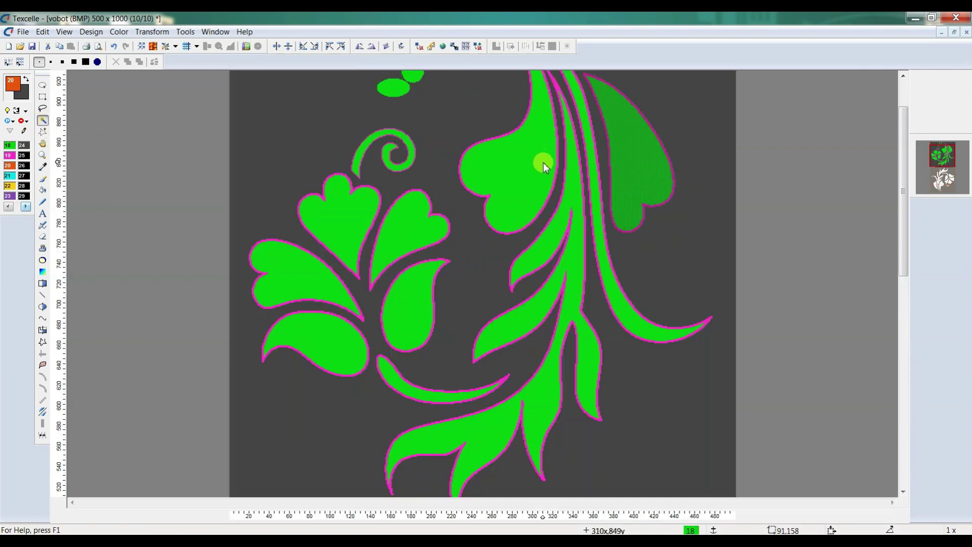
pyautogui.hotkey('ctrl', 'e')
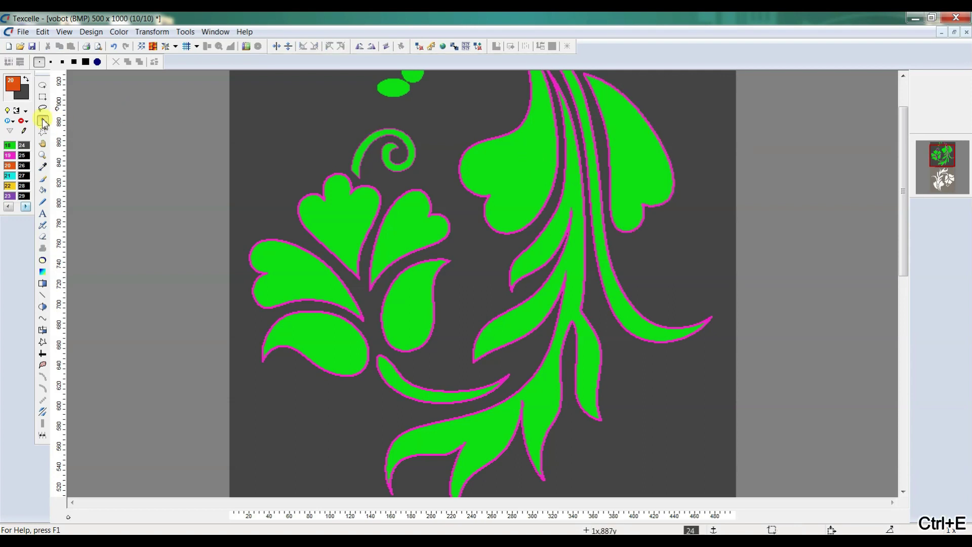
pyautogui.click(43, 122)
# Select only the green interior of the large heart-shaped leaf with the Magic wand, leaving out its magenta outline
pyautogui.click(299, 189)
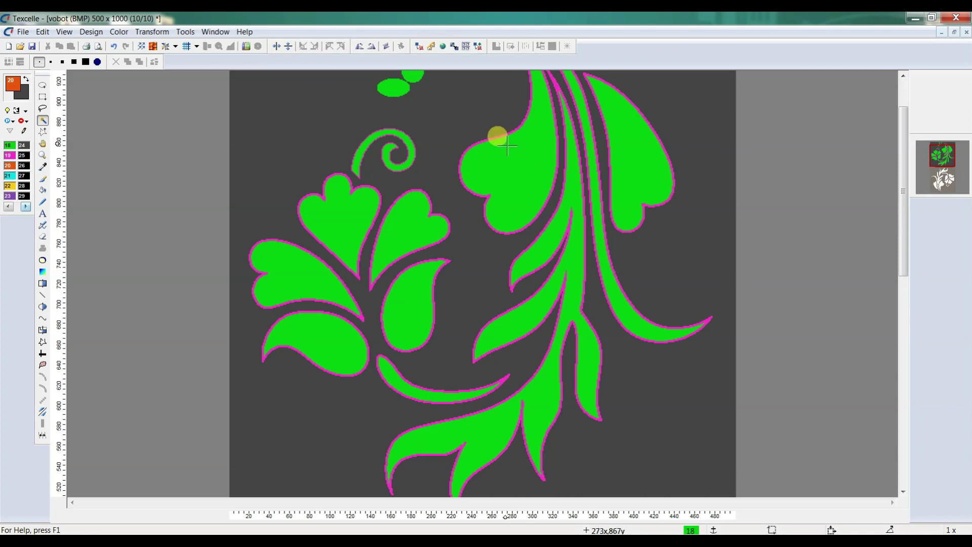
pyautogui.scroll(2, 500, 142)
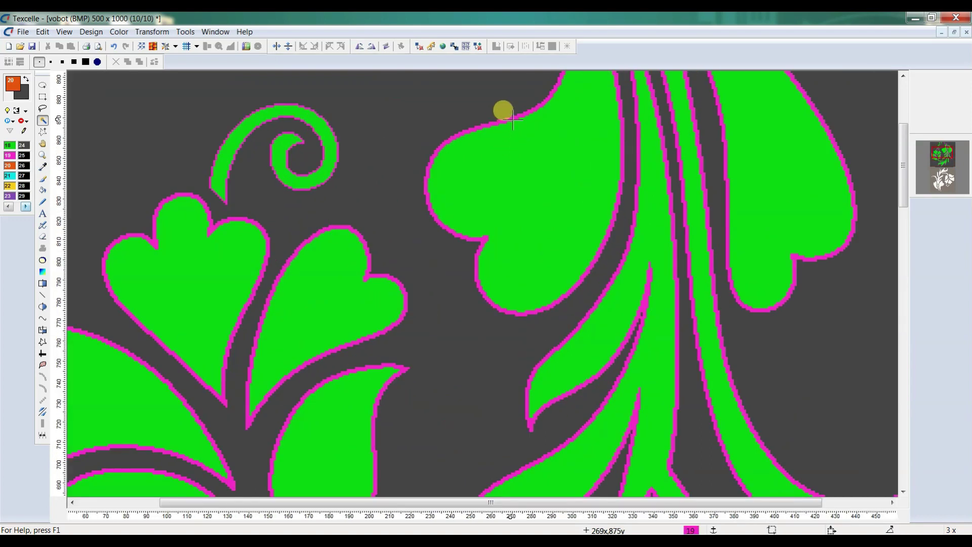
pyautogui.scroll(3, 512, 117)
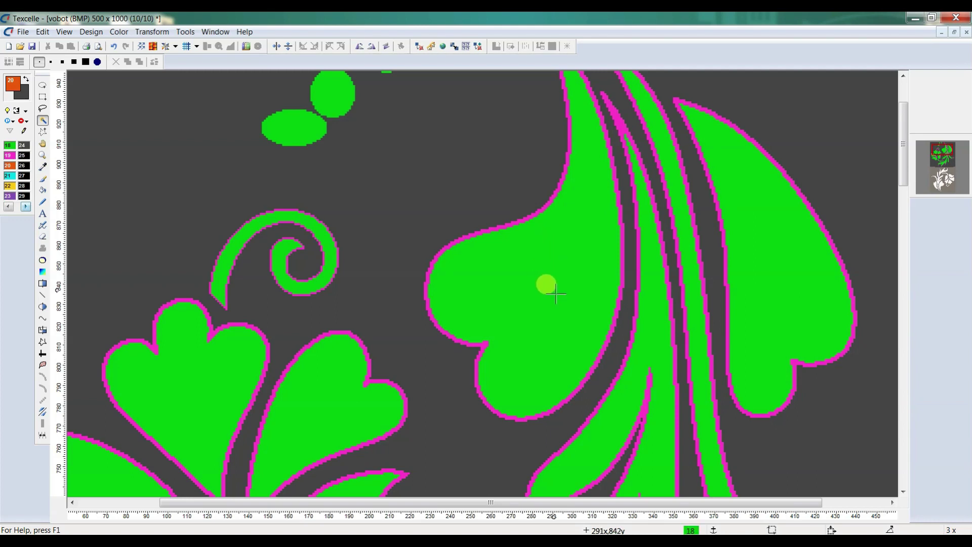
pyautogui.click(43, 122)
pyautogui.click(525, 253)
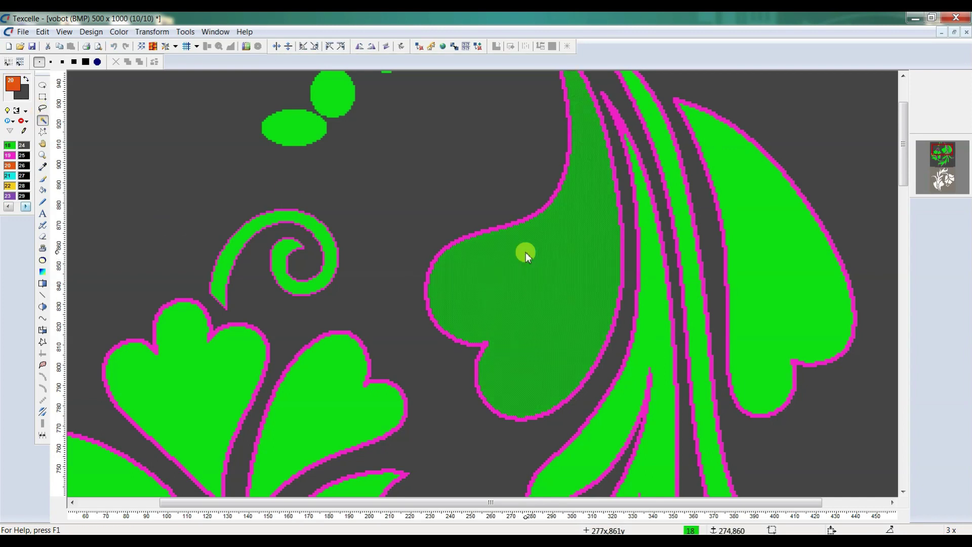
pyautogui.scroll(-2, 525, 251)
pyautogui.scroll(2, 565, 214)
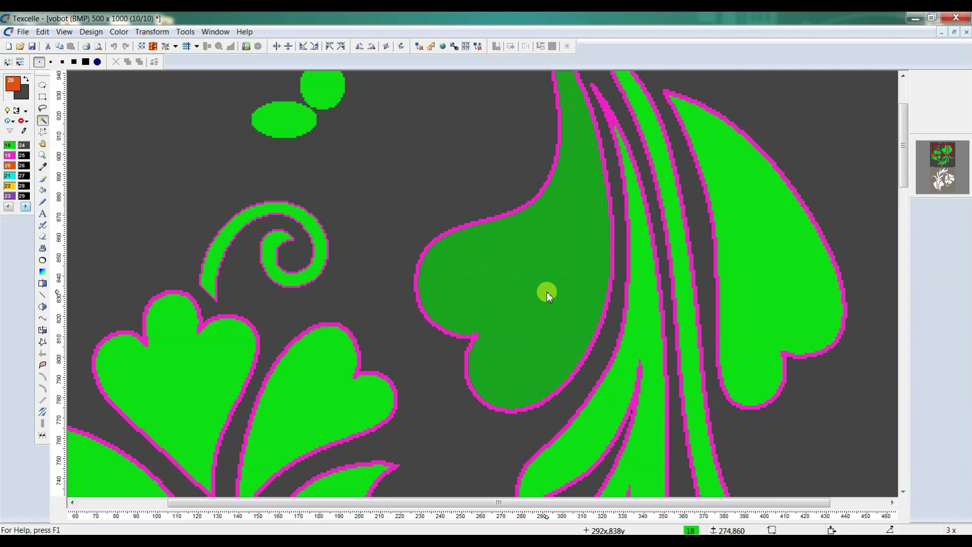
pyautogui.scroll(-1, 546, 292)
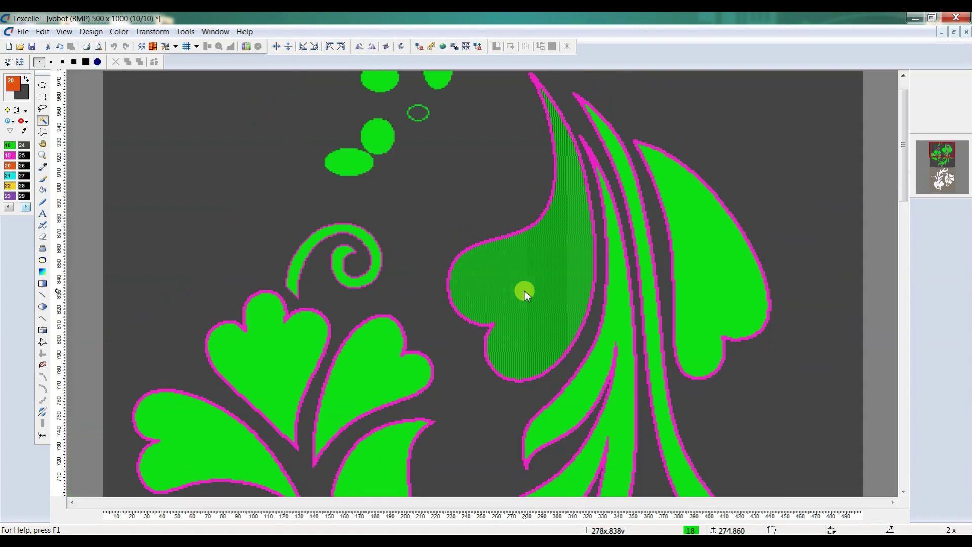
# Extend the Magic wand selection to the outermost leaf and dark background, clear it, and select and clear the heart-shaped leaf alone
pyautogui.click(675, 286)
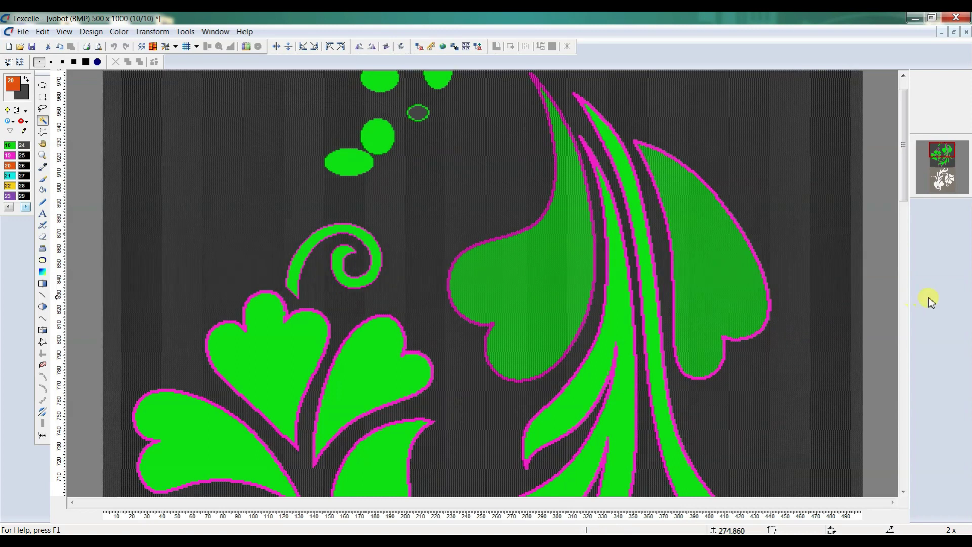
pyautogui.scroll(-2, 532, 238)
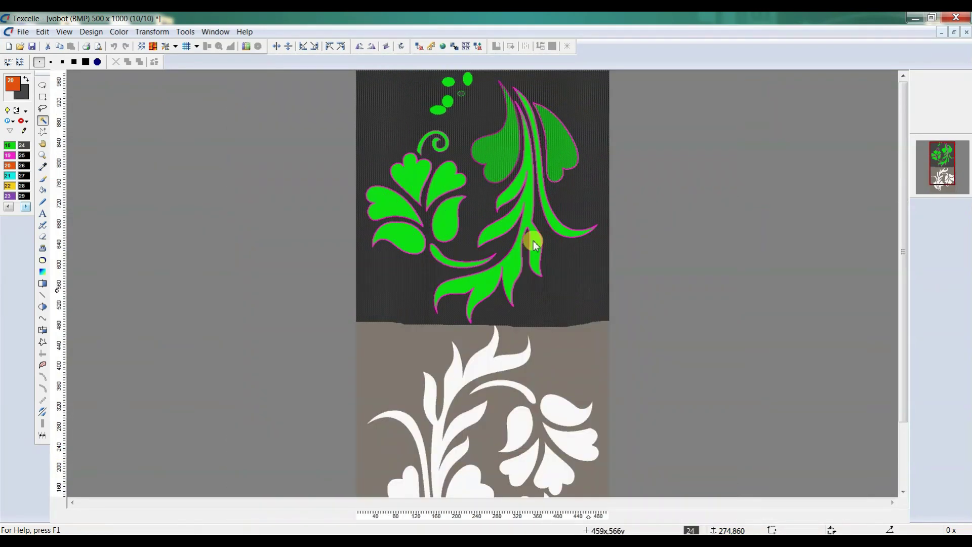
pyautogui.hotkey('ctrl', 'e')
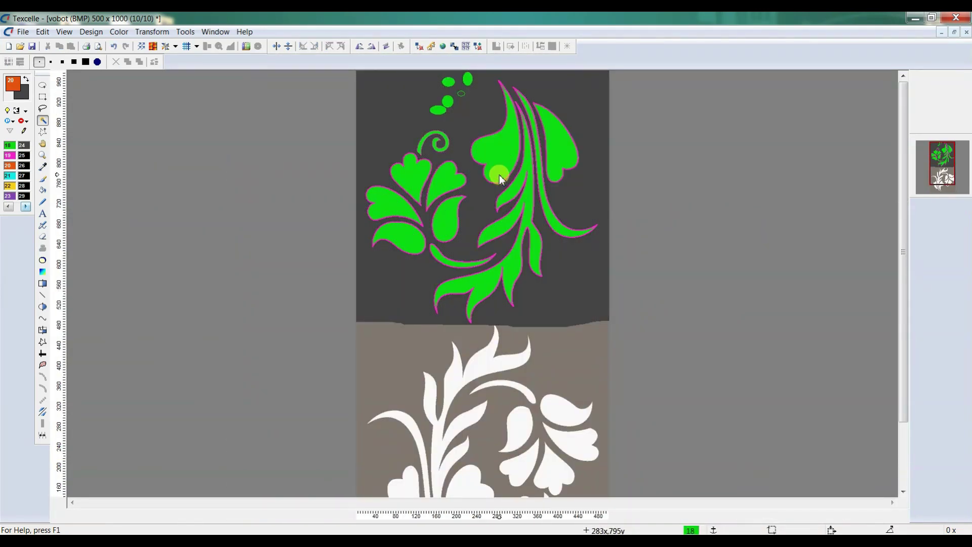
pyautogui.click(503, 147)
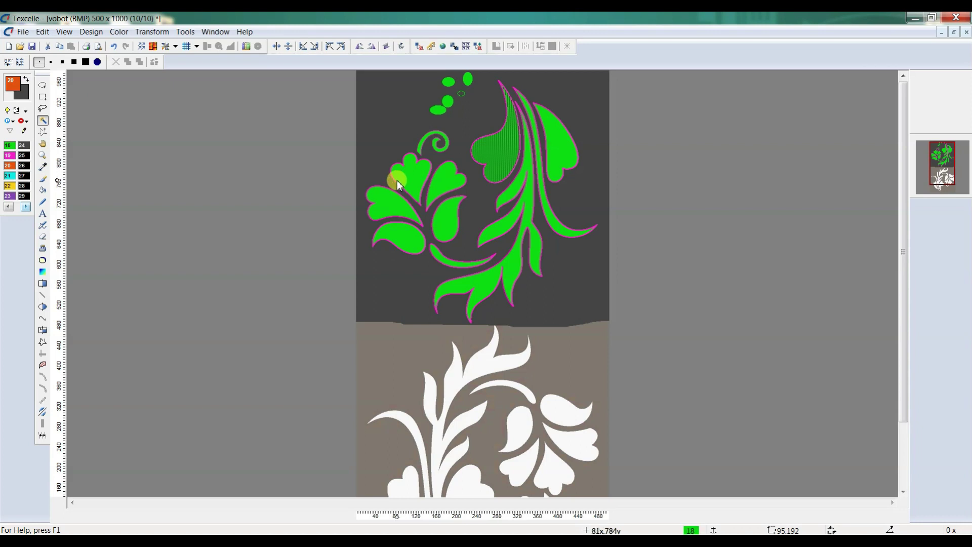
pyautogui.hotkey('ctrl', 'e')
# Select a rectangle of about 219 × 175 pixels between the flower and stem, try moving it up-left, and undo the move
pyautogui.click(42, 97)
pyautogui.moveTo(424, 176); pyautogui.dragTo(538, 267)
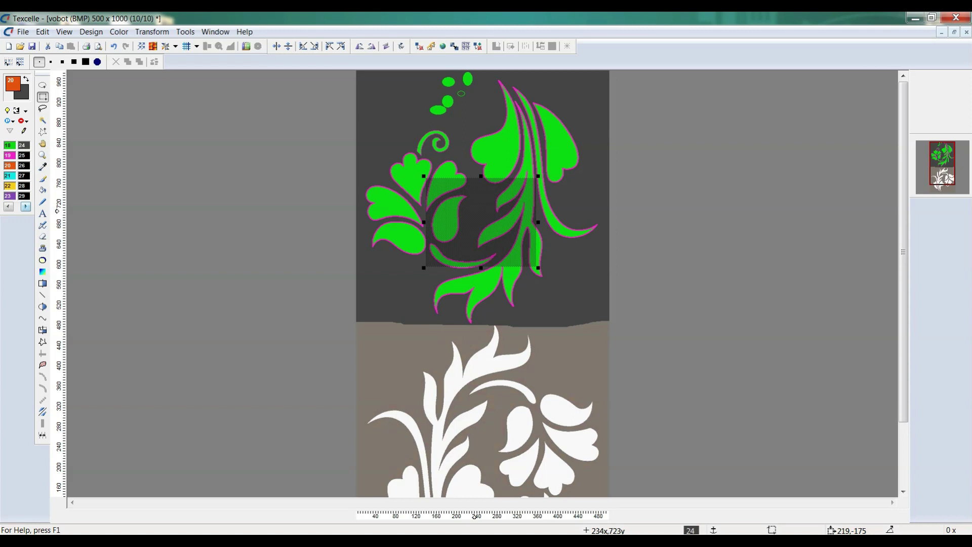
pyautogui.moveTo(473, 208)
pyautogui.mouseDown()
pyautogui.moveTo(440, 364)
pyautogui.moveTo(417, 224)
pyautogui.moveTo(657, 267)
pyautogui.moveTo(456, 197)
pyautogui.mouseUp()
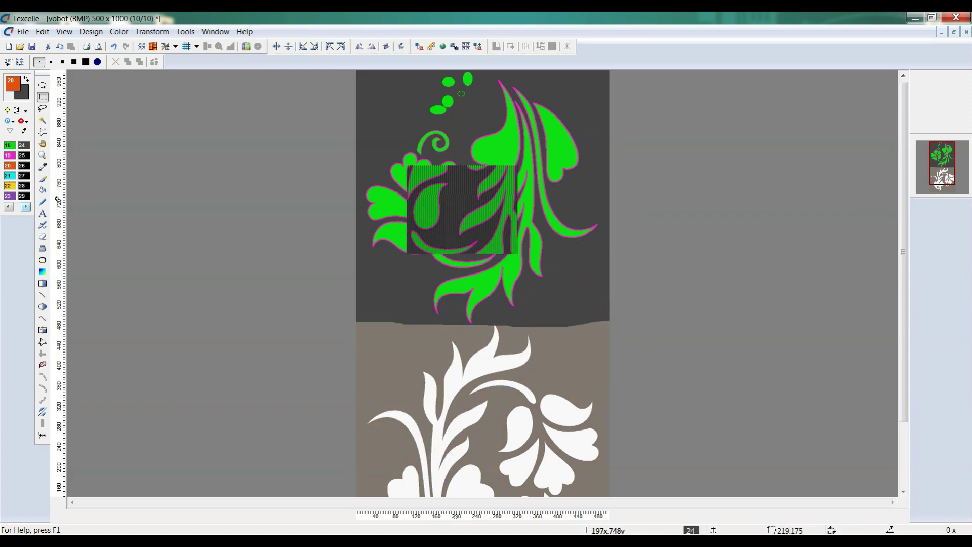
pyautogui.hotkey('ctrl', 'e')
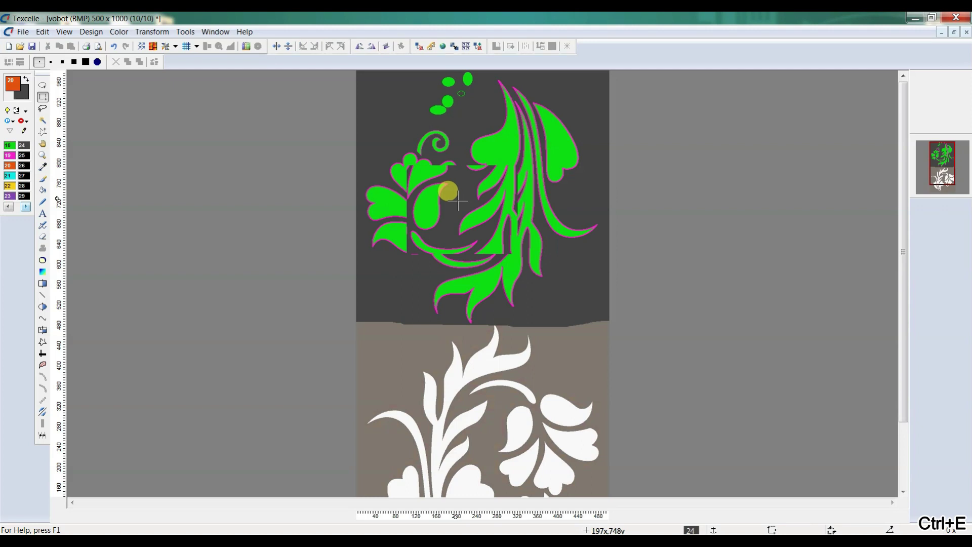
pyautogui.hotkey('ctrl', 'z')
pyautogui.hotkey('ctrl', 'z')
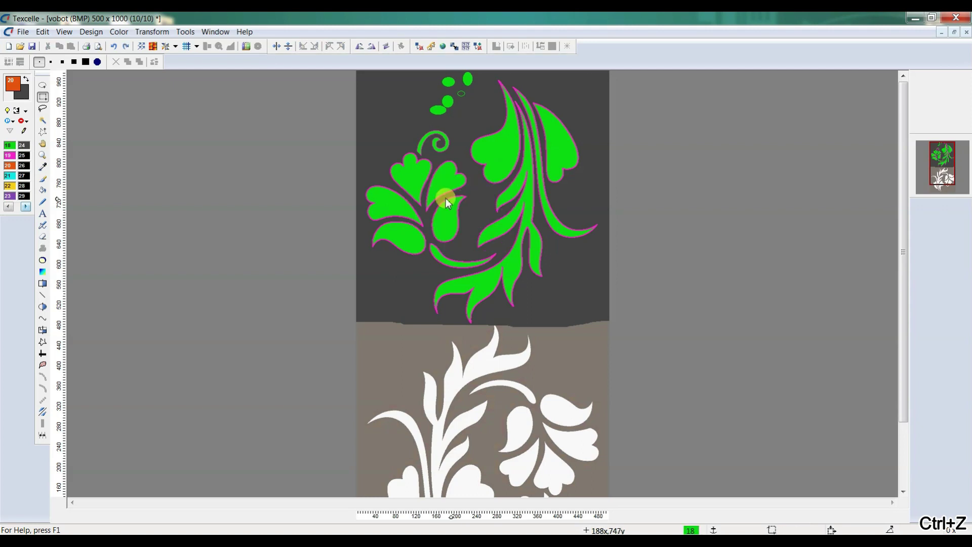
# Check that the Magic wand area is Single, and select the green interiors of the heart-shaped leaf and the outermost leaf
pyautogui.doubleClick(44, 127)
pyautogui.moveTo(55, 229); pyautogui.dragTo(96, 195)
pyautogui.click(149, 196)
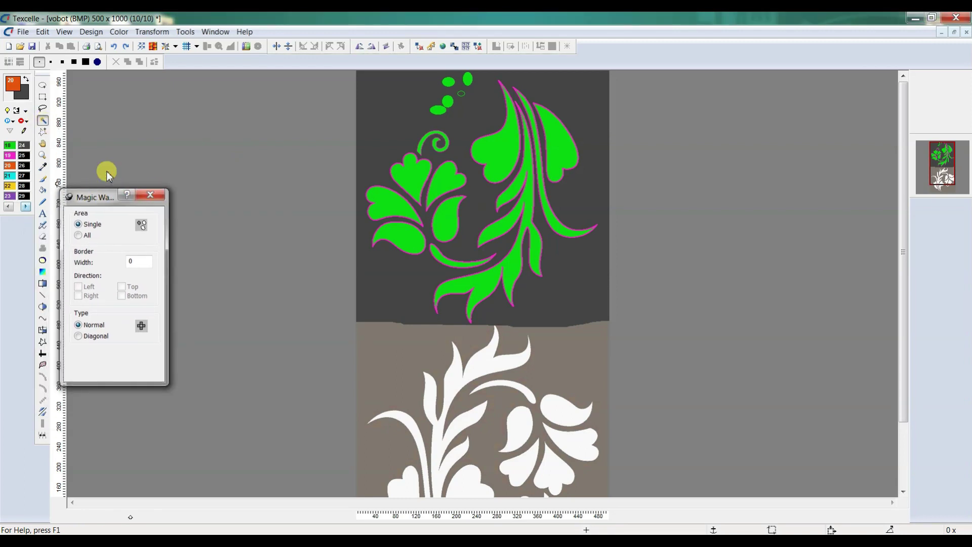
pyautogui.click(499, 156)
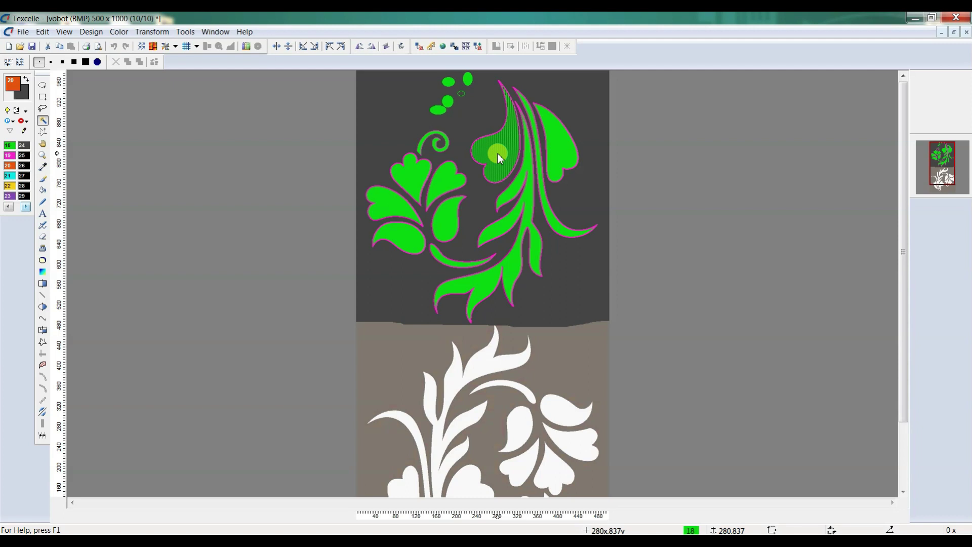
pyautogui.scroll(1, 512, 127)
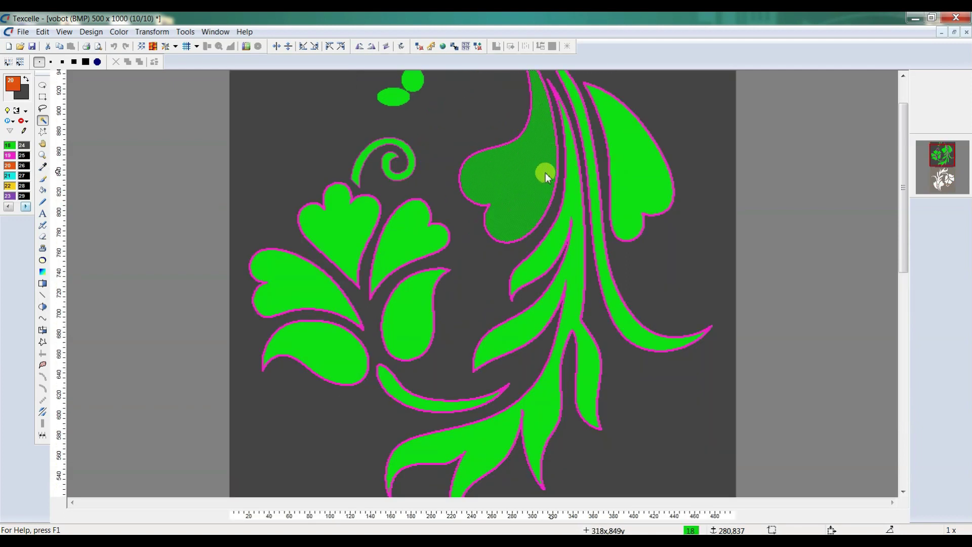
pyautogui.click(647, 169)
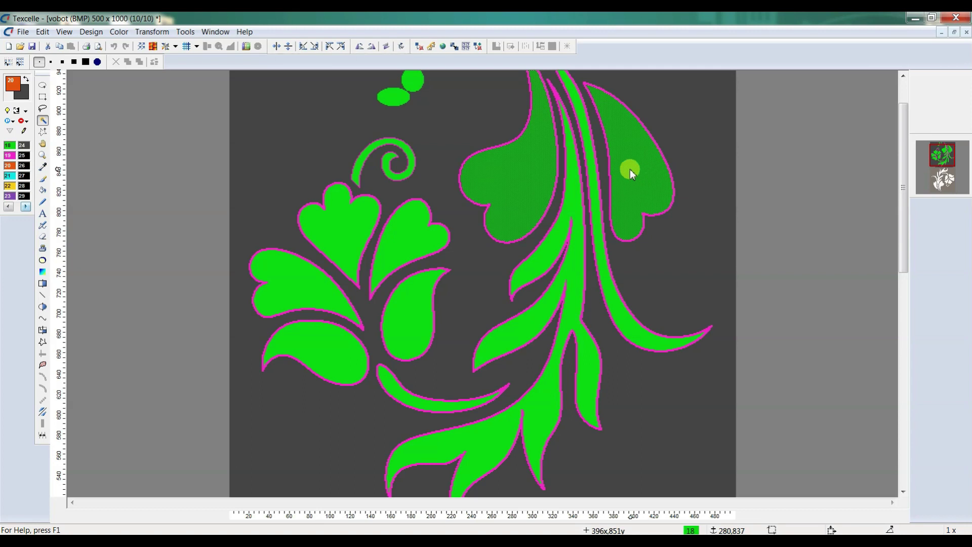
# Use Free rotate on the two selected leaves to move them over the left flower, extract them into a new design, and close it
pyautogui.rightClick(630, 169)
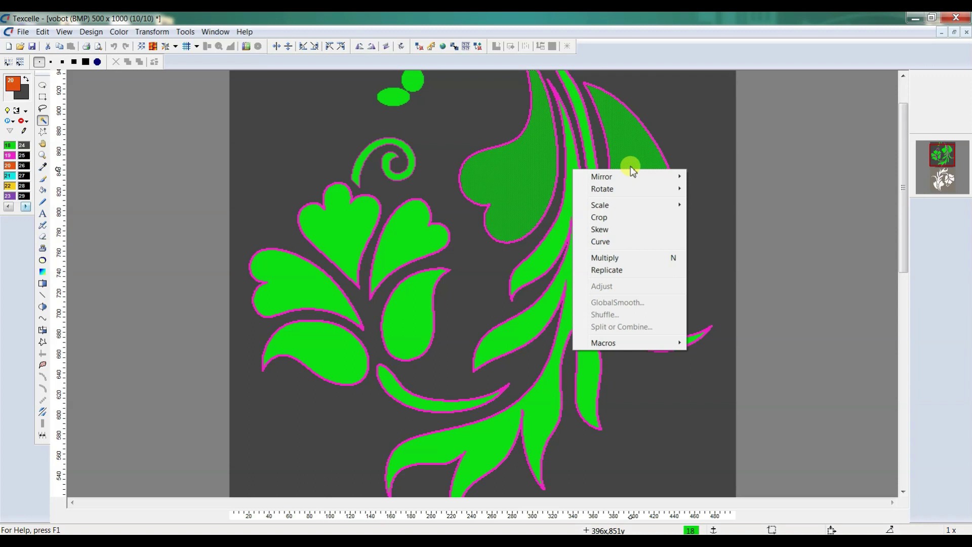
pyautogui.moveTo(627, 191)
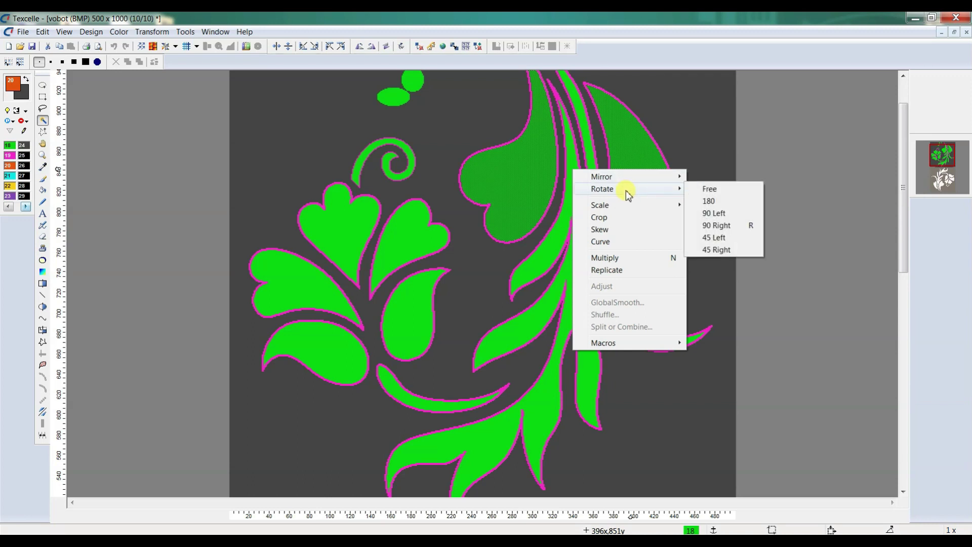
pyautogui.click(710, 189)
pyautogui.scroll(2, 720, 188)
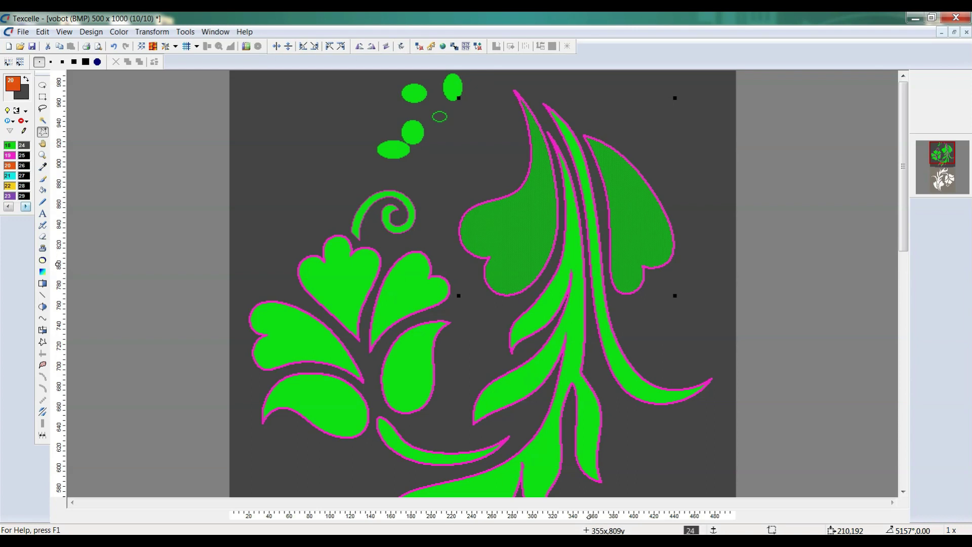
pyautogui.moveTo(588, 254)
pyautogui.mouseDown()
pyautogui.moveTo(570, 213)
pyautogui.moveTo(457, 206)
pyautogui.moveTo(357, 241)
pyautogui.moveTo(383, 226)
pyautogui.mouseUp()
pyautogui.scroll(-2, 382, 221)
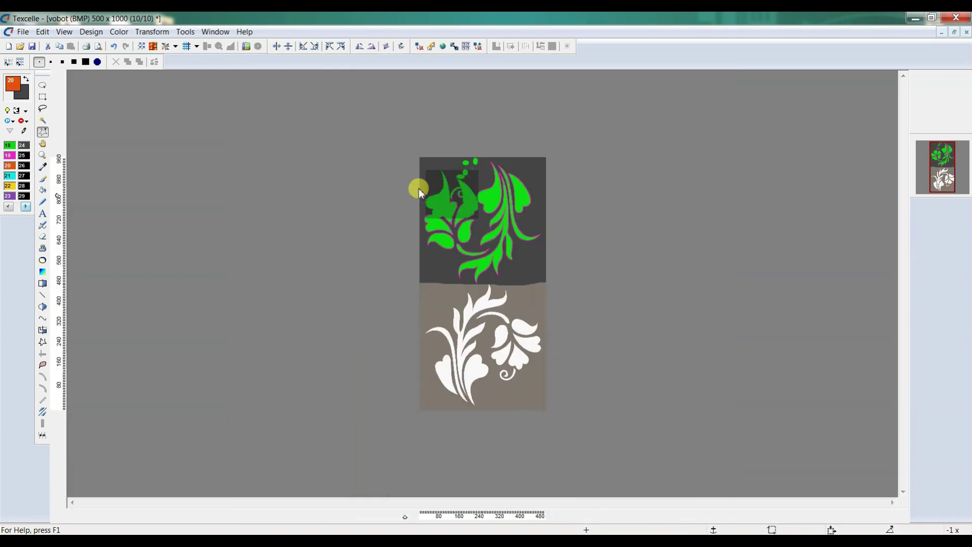
pyautogui.moveTo(448, 203); pyautogui.dragTo(950, 267)
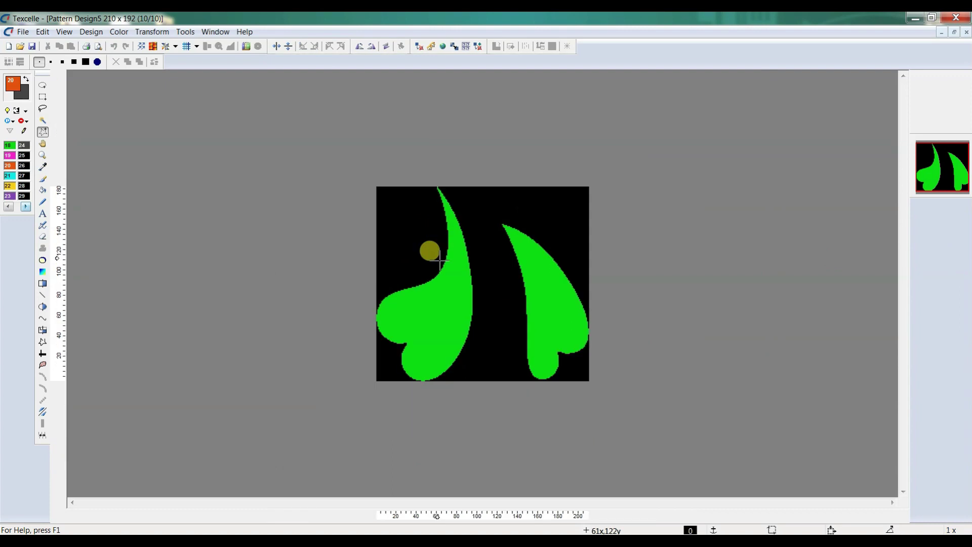
pyautogui.click(966, 31)
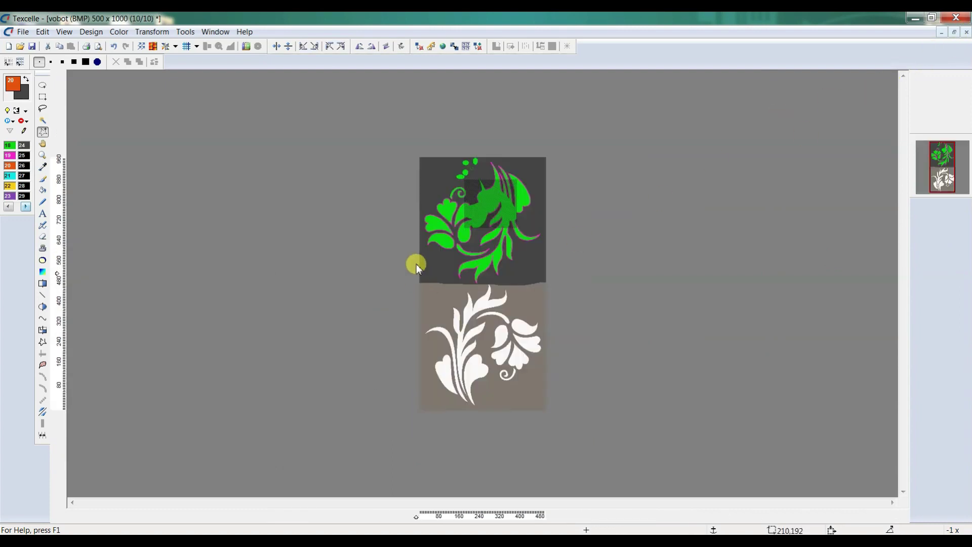
# Deselect the moved leaves so they merge into the floral design, and undo that placement
pyautogui.scroll(2, 412, 262)
pyautogui.click(512, 175)
pyautogui.hotkey('ctrl', 'e')
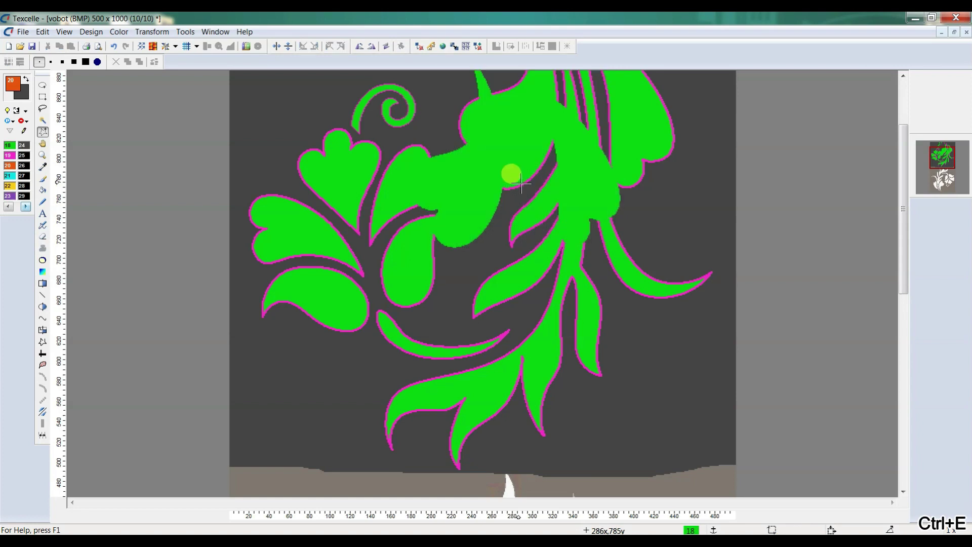
pyautogui.hotkey('ctrl', 'z')
pyautogui.click(516, 175)
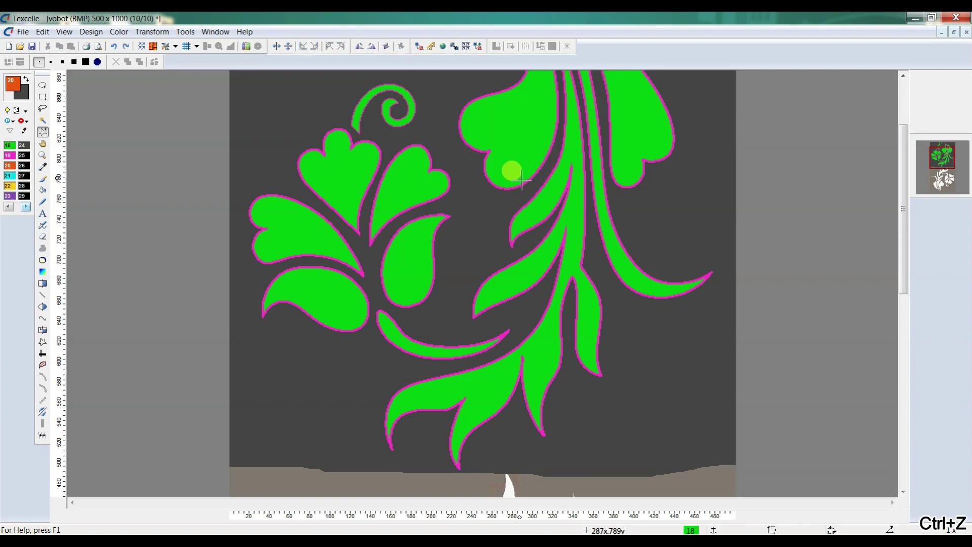
# Reselect the green interiors of the heart-shaped leaf and the outermost leaf with the Magic wand
pyautogui.click(43, 119)
pyautogui.click(563, 121)
pyautogui.click(525, 130)
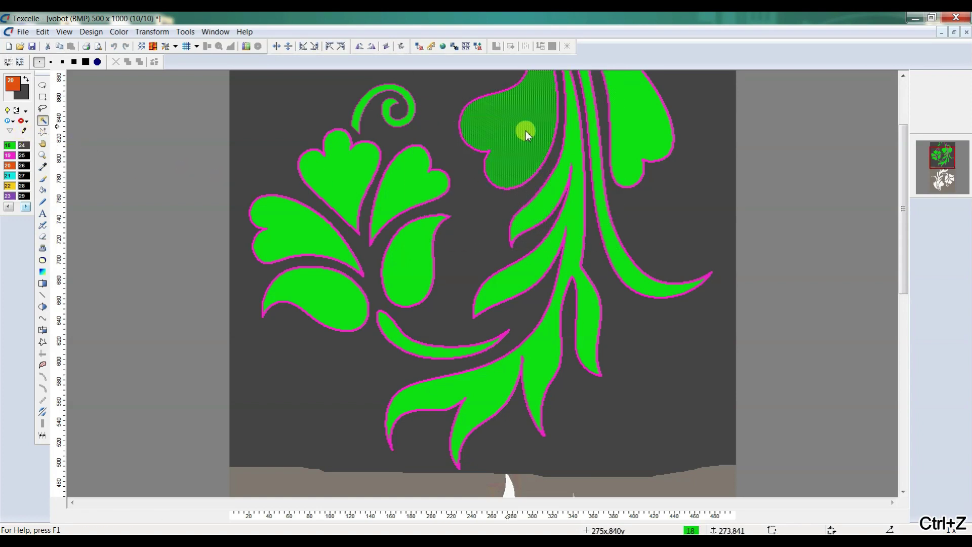
pyautogui.click(631, 131)
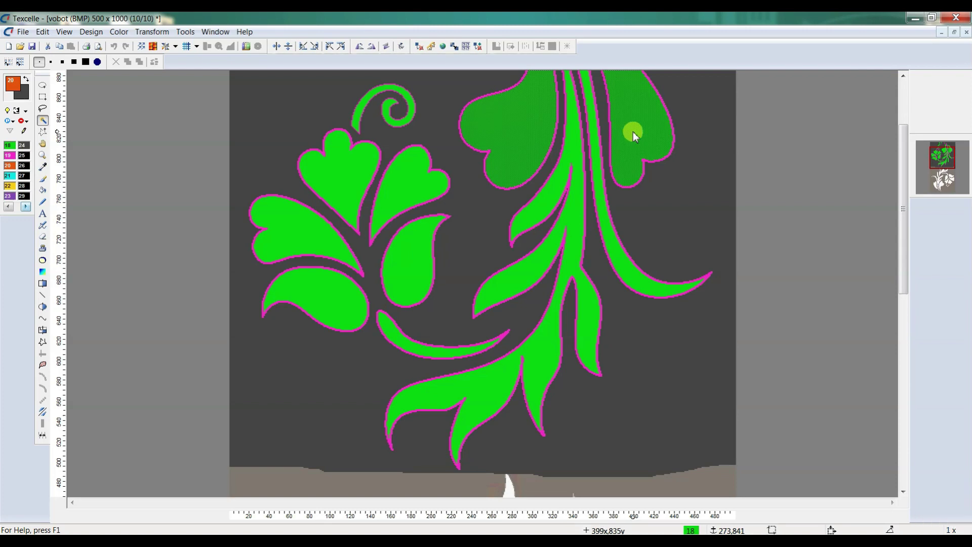
# Try moving the two selected leaves in Free rotate mode over the flower's lower petals and further down the design, and undo the moves
pyautogui.rightClick(633, 131)
pyautogui.moveTo(623, 150)
pyautogui.click(752, 153)
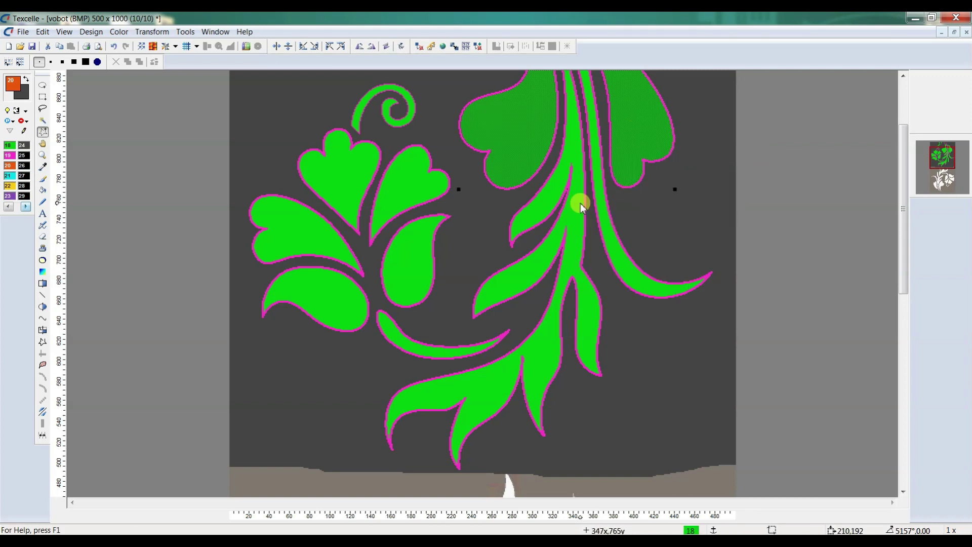
pyautogui.moveTo(580, 202); pyautogui.dragTo(413, 306)
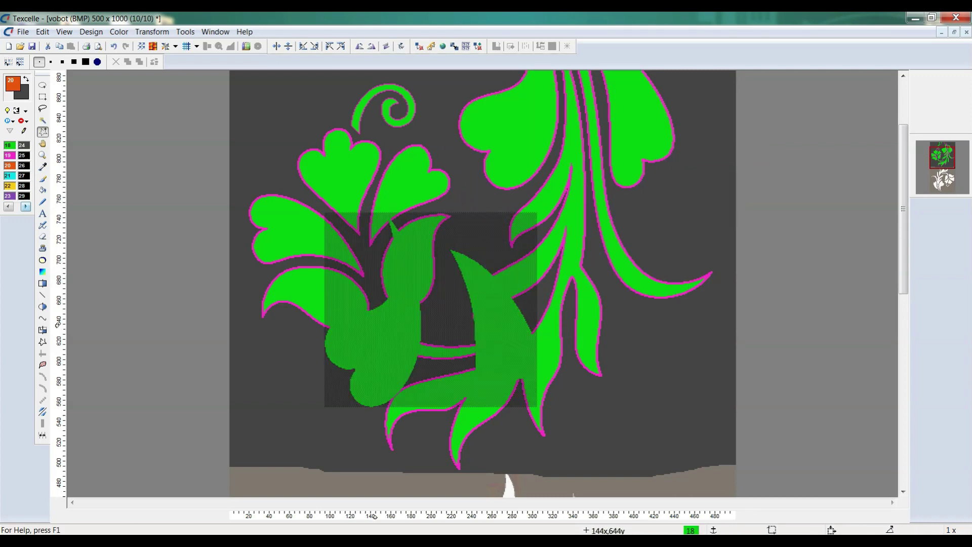
pyautogui.scroll(-3, 413, 306)
pyautogui.scroll(-2, 411, 216)
pyautogui.moveTo(411, 215); pyautogui.dragTo(470, 329)
pyautogui.hotkey('ctrl', 'z')
pyautogui.hotkey('ctrl', 'z')
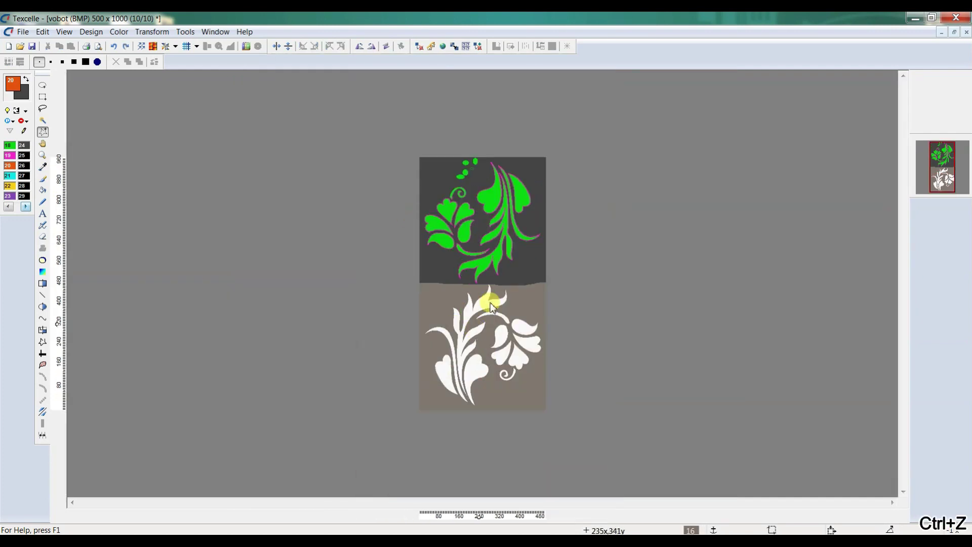
# Set the Magic wand area to Single, keeping border width 0 and type Normal
pyautogui.scroll(3, 494, 295)
pyautogui.scroll(-1, 456, 211)
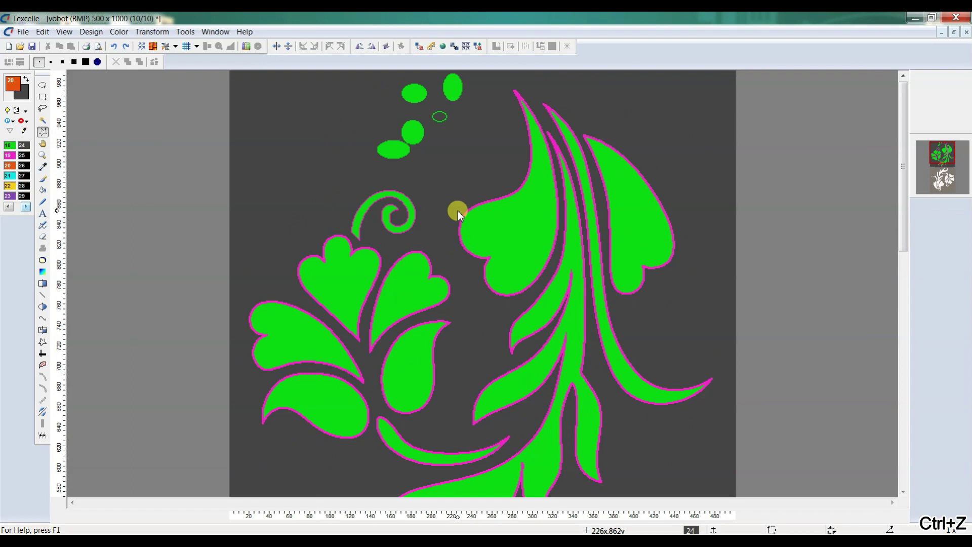
pyautogui.click(43, 121)
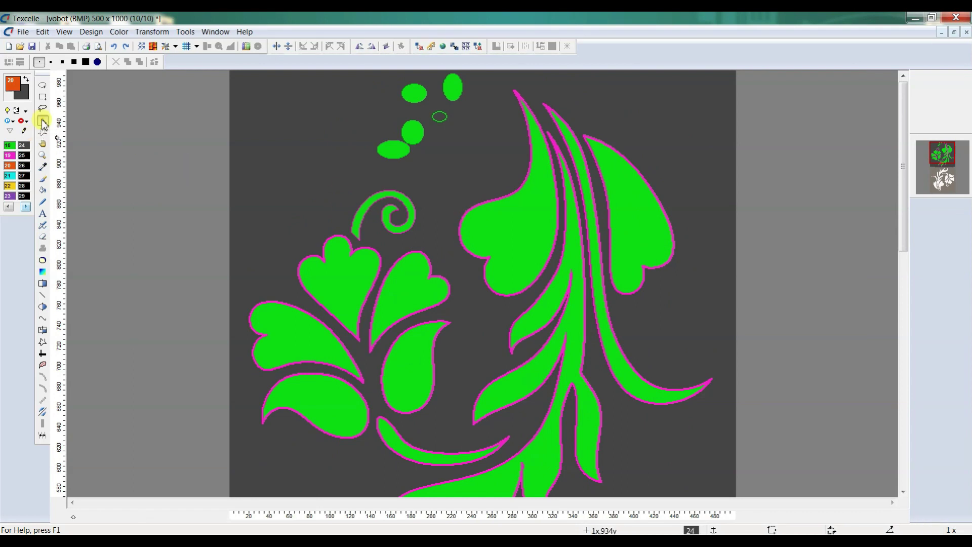
pyautogui.doubleClick(42, 122)
pyautogui.click(94, 222)
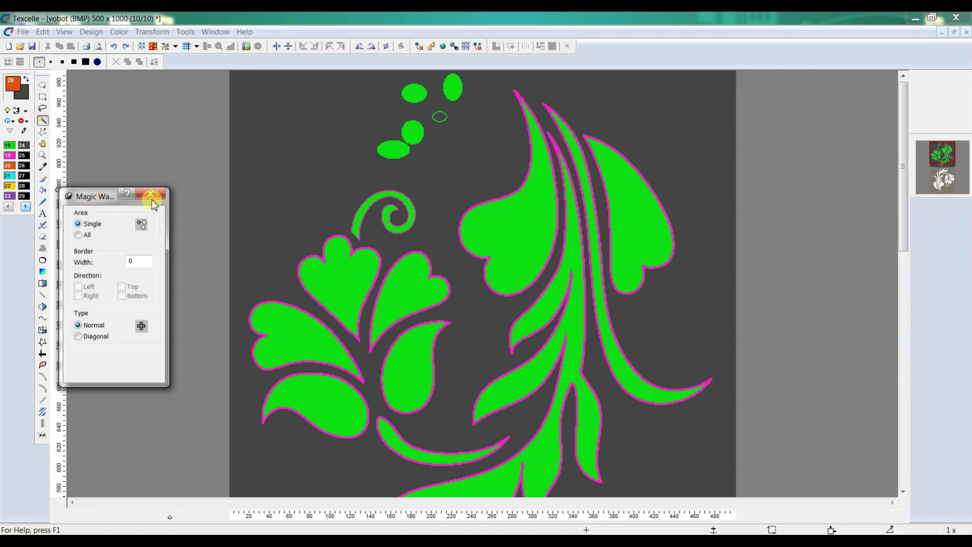
pyautogui.click(172, 189)
# Select the green interiors of the left flower's three lobed petals one by one with the Magic wand, and clear the selection
pyautogui.click(322, 264)
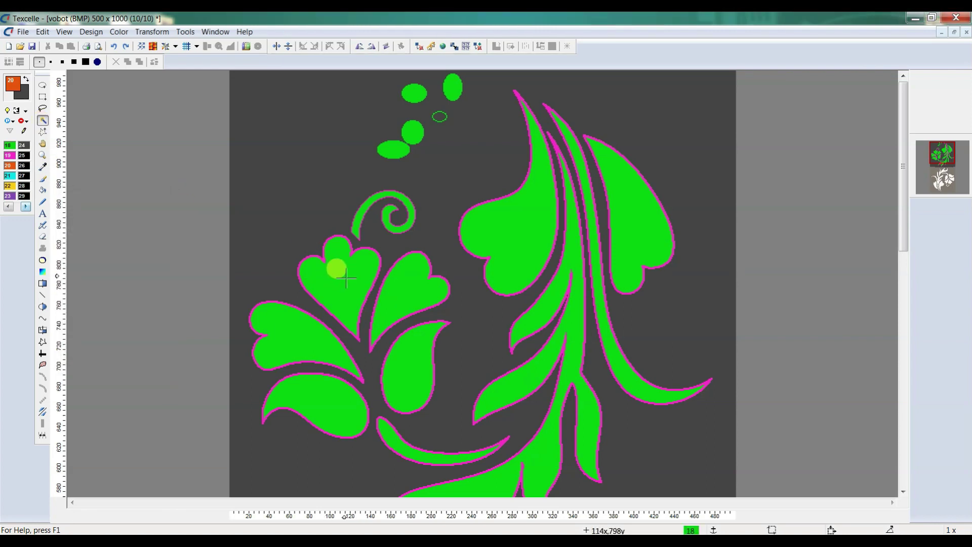
pyautogui.click(333, 272)
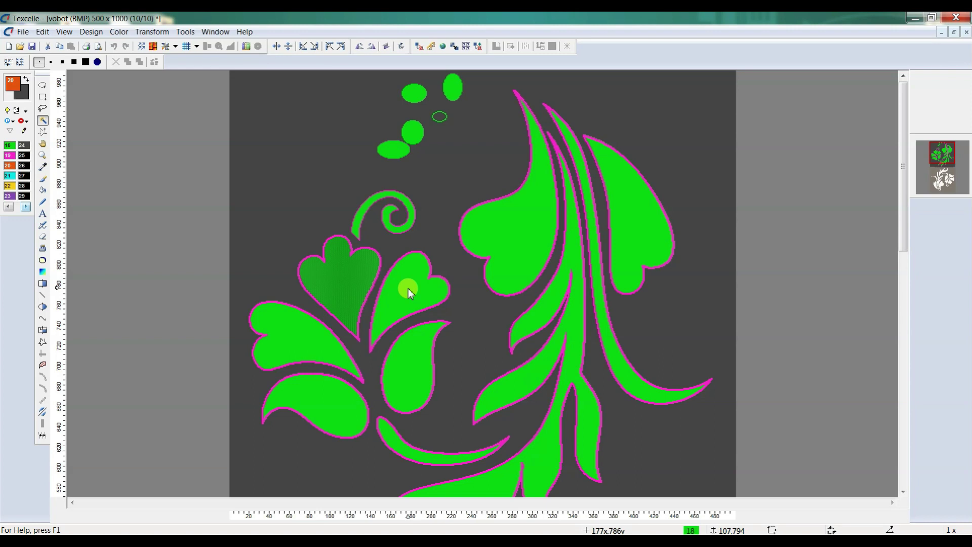
pyautogui.click(408, 288)
pyautogui.click(290, 332)
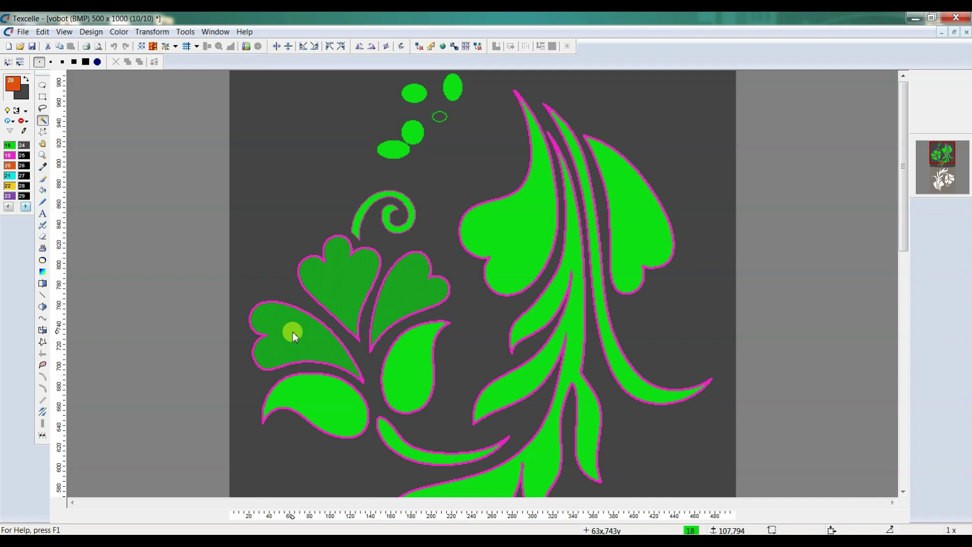
pyautogui.hotkey('ctrl', 'e')
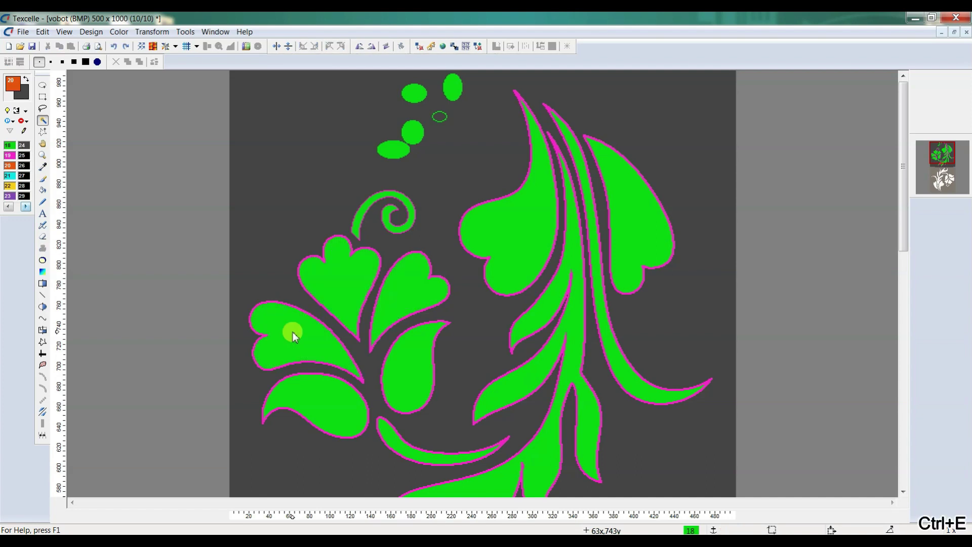
# Set the Magic wand area to All
pyautogui.doubleClick(43, 120)
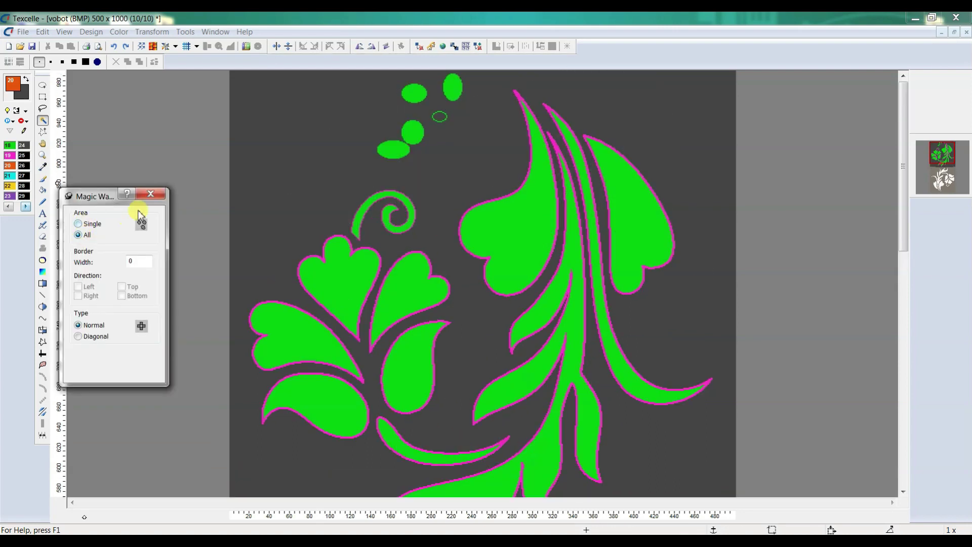
pyautogui.click(150, 195)
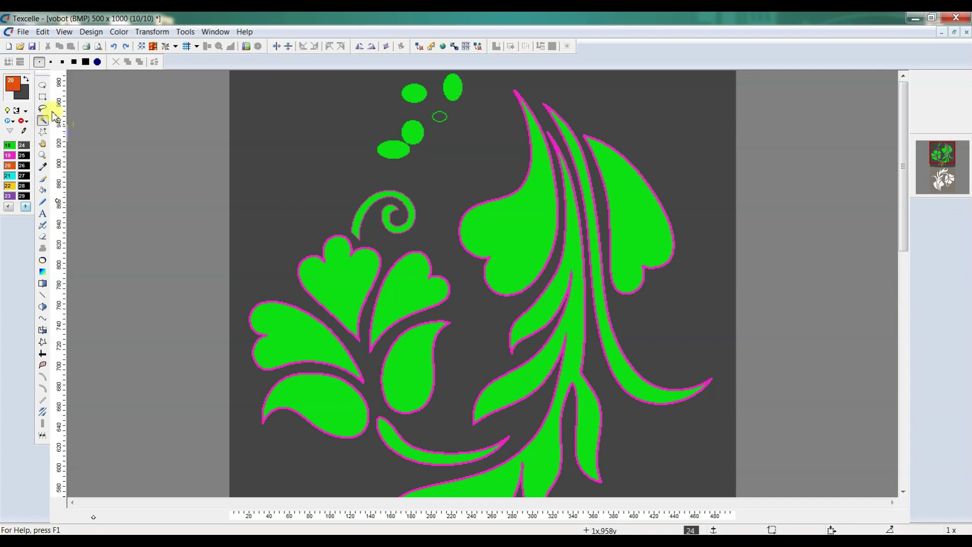
pyautogui.scroll(-2, 364, 188)
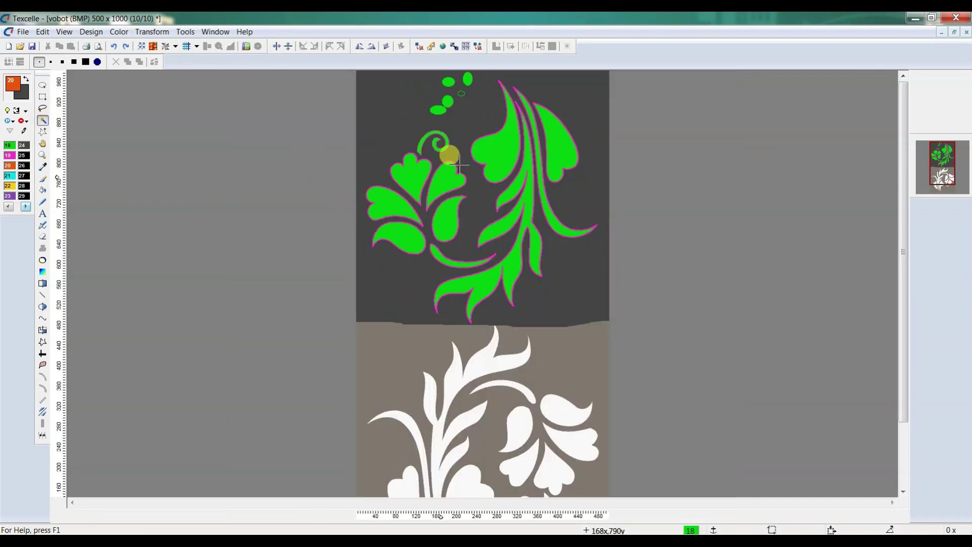
# Select all green areas of the upper floral motif at once with the Magic wand
pyautogui.scroll(-1, 510, 149)
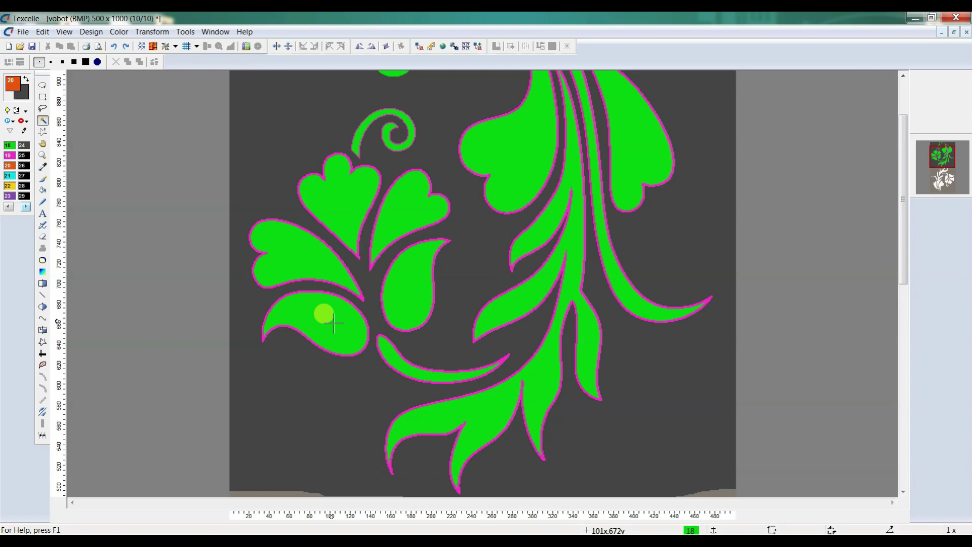
pyautogui.scroll(-1, 371, 318)
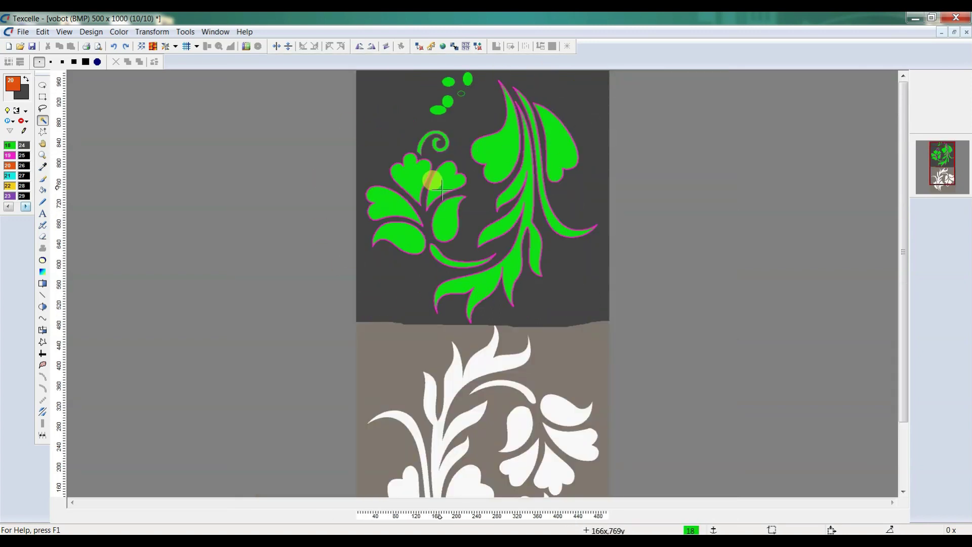
pyautogui.scroll(1, 442, 189)
pyautogui.scroll(-1, 438, 186)
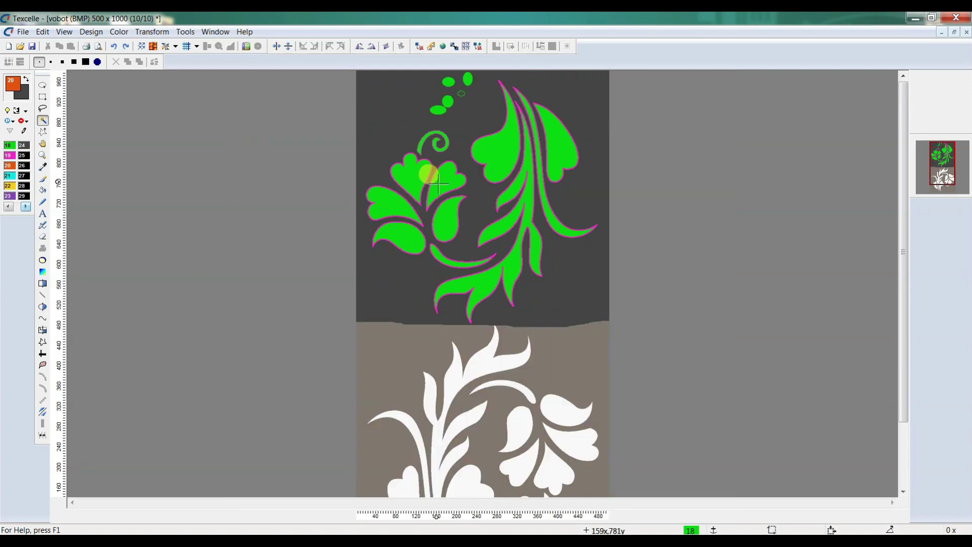
pyautogui.click(438, 185)
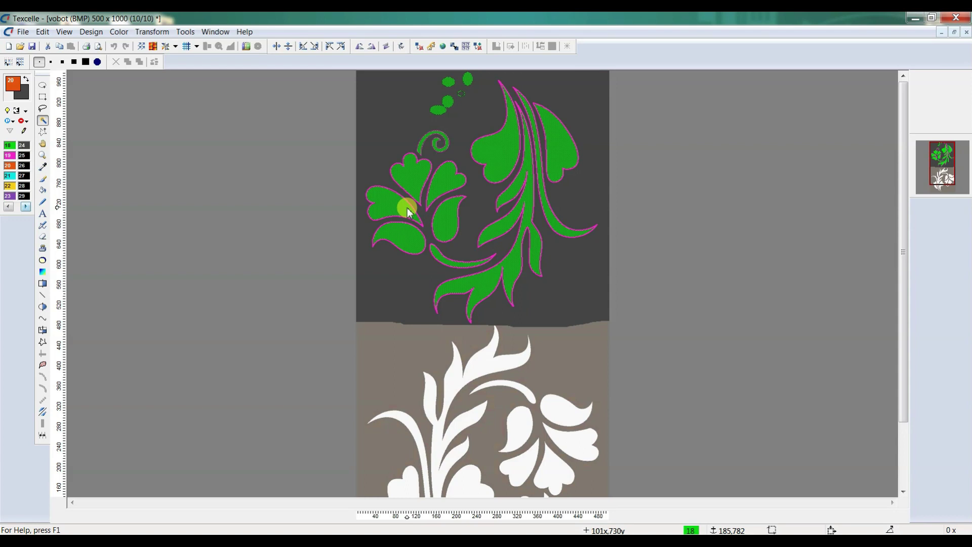
# Extract the selected green areas into a new design in Free mode and view the whole result
pyautogui.rightClick(503, 153)
pyautogui.moveTo(499, 172)
pyautogui.click(582, 171)
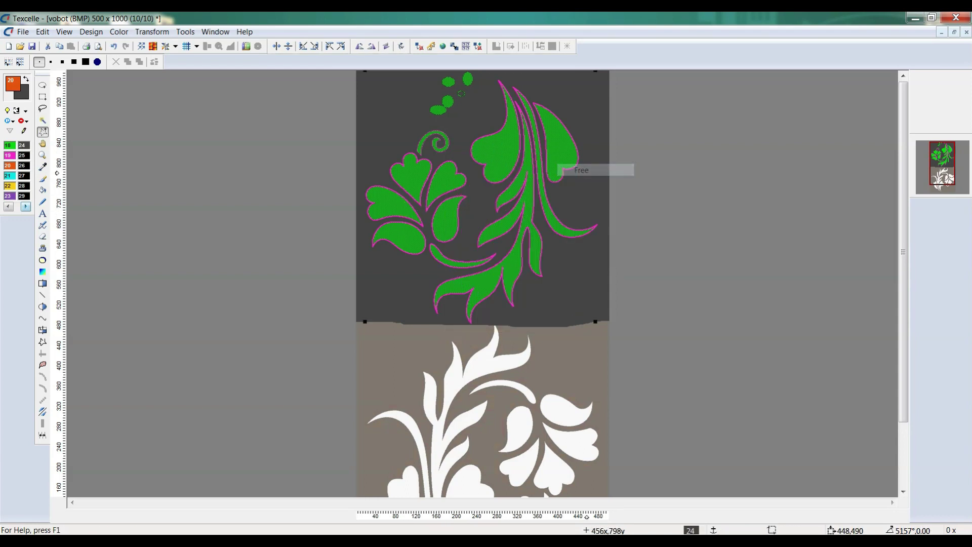
pyautogui.moveTo(538, 159); pyautogui.dragTo(917, 239)
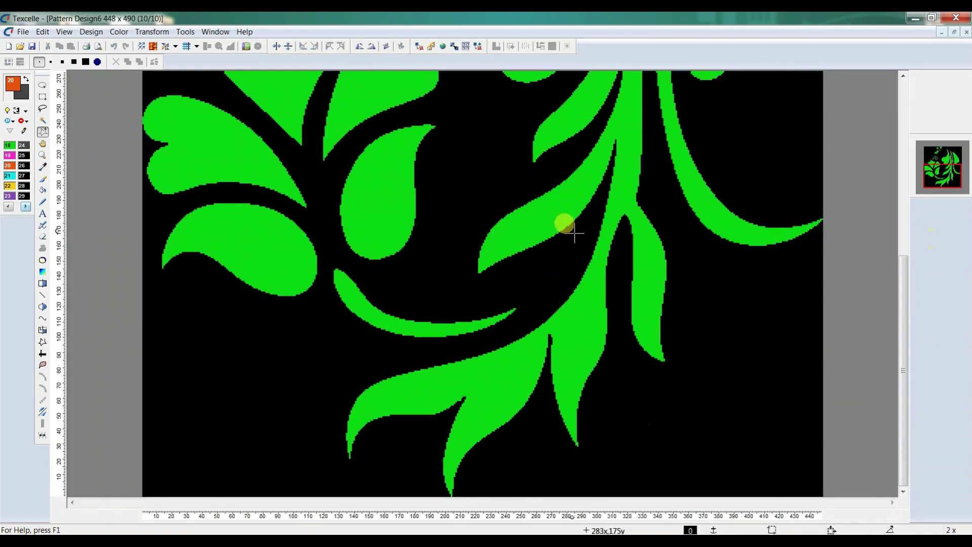
pyautogui.scroll(2, 499, 238)
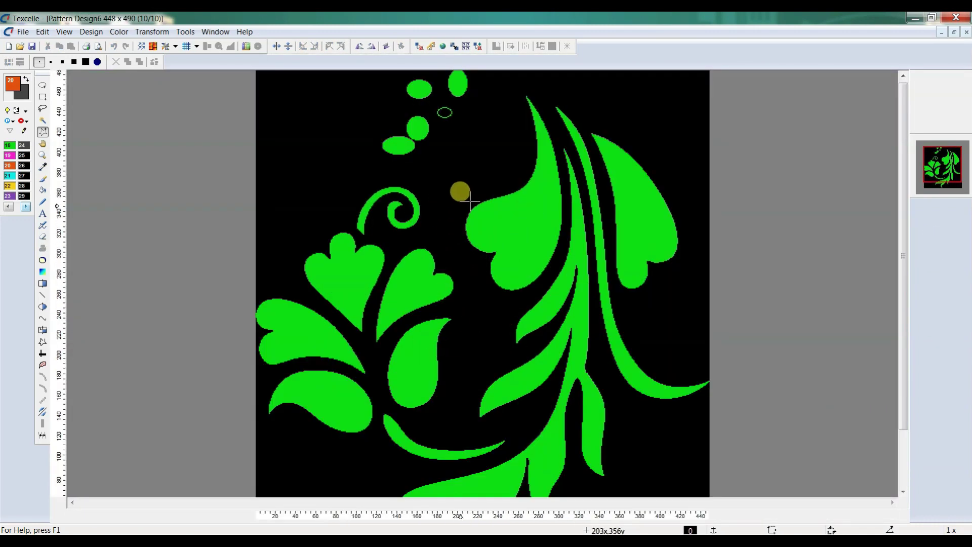
pyautogui.scroll(-1, 470, 206)
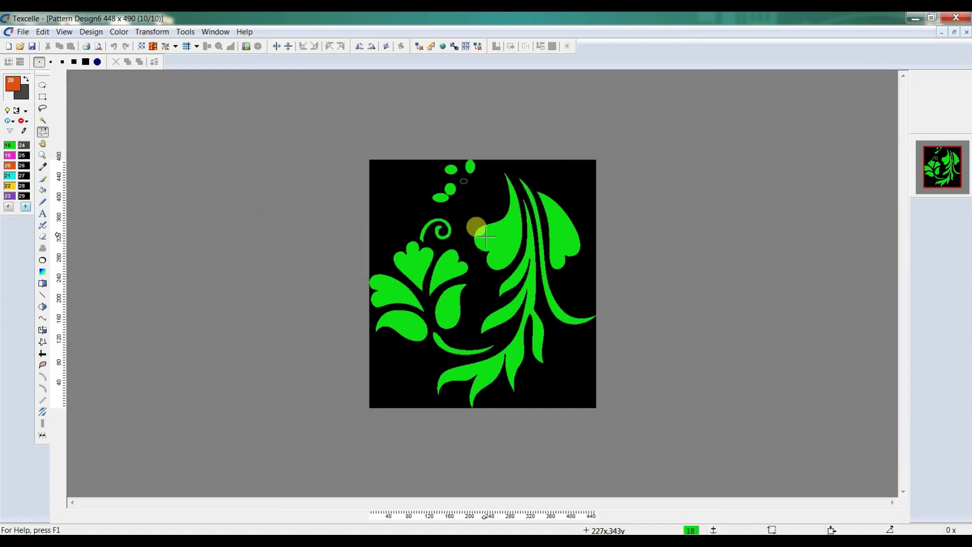
# Clear the selection in the vobot design and keep the Magic wand at area All, border width 0 and type Normal
pyautogui.hotkey('ctrl', 'Tab')
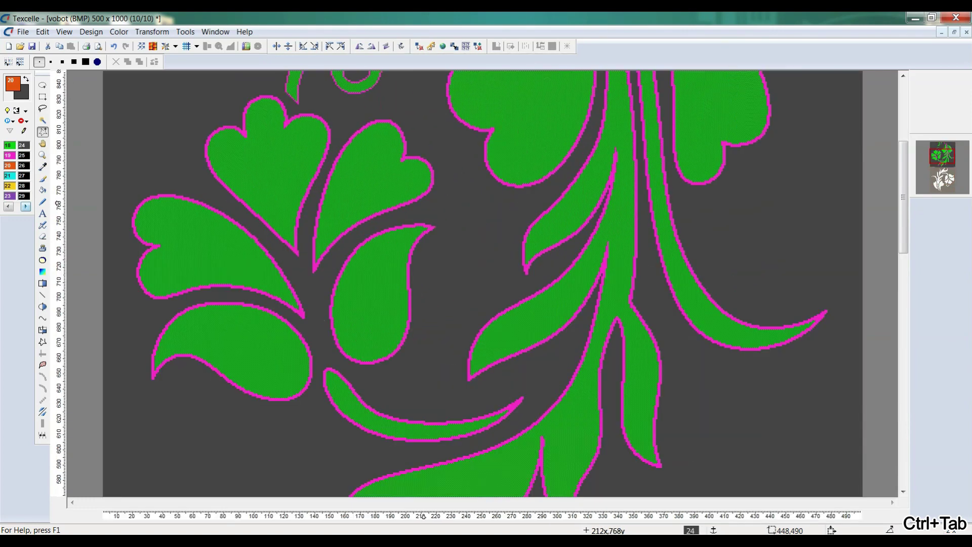
pyautogui.hotkey('ctrl', 'e')
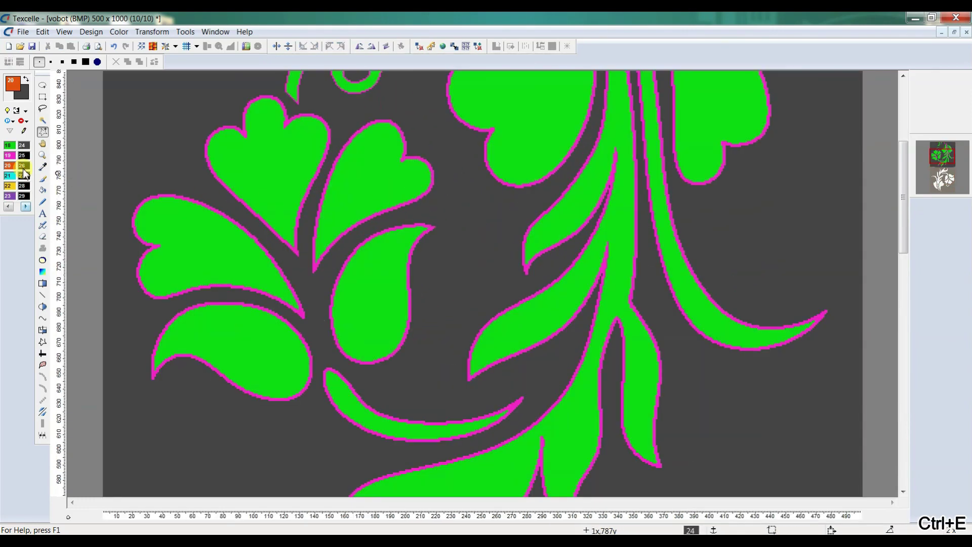
pyautogui.click(43, 121)
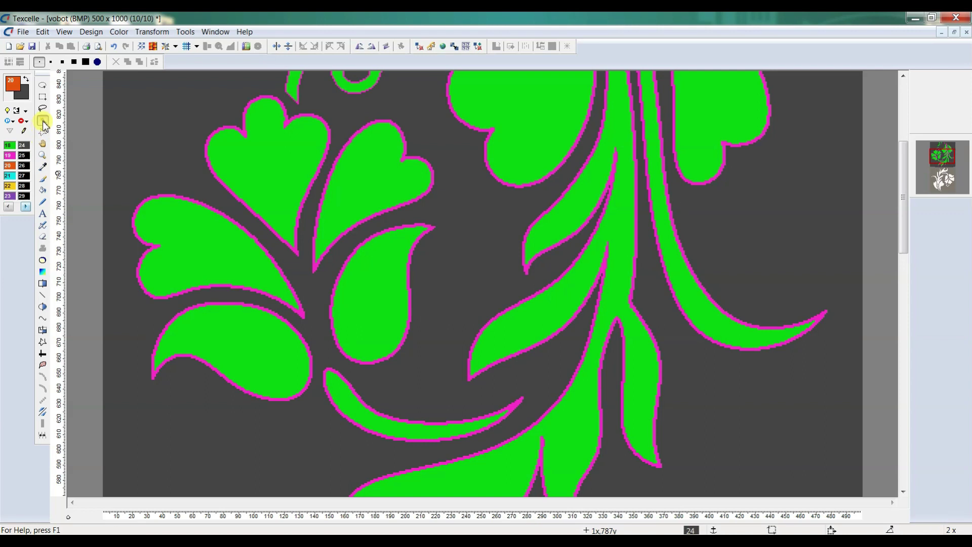
pyautogui.doubleClick(44, 123)
pyautogui.click(160, 191)
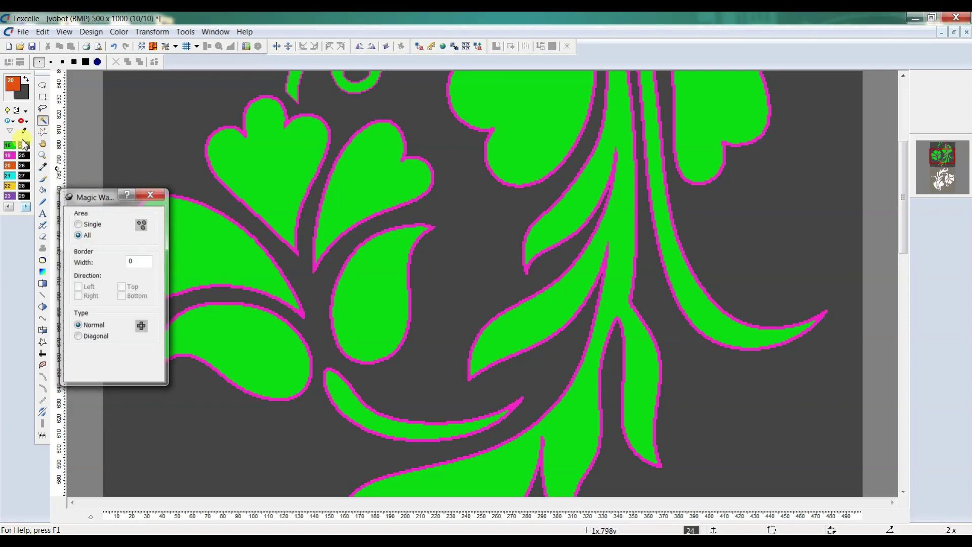
pyautogui.click(229, 256)
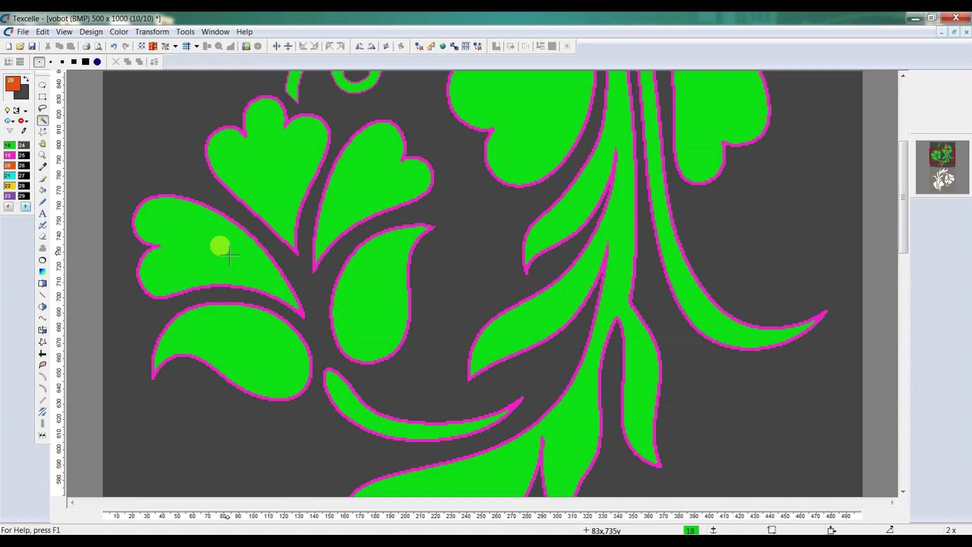
pyautogui.doubleClick(43, 121)
pyautogui.click(85, 237)
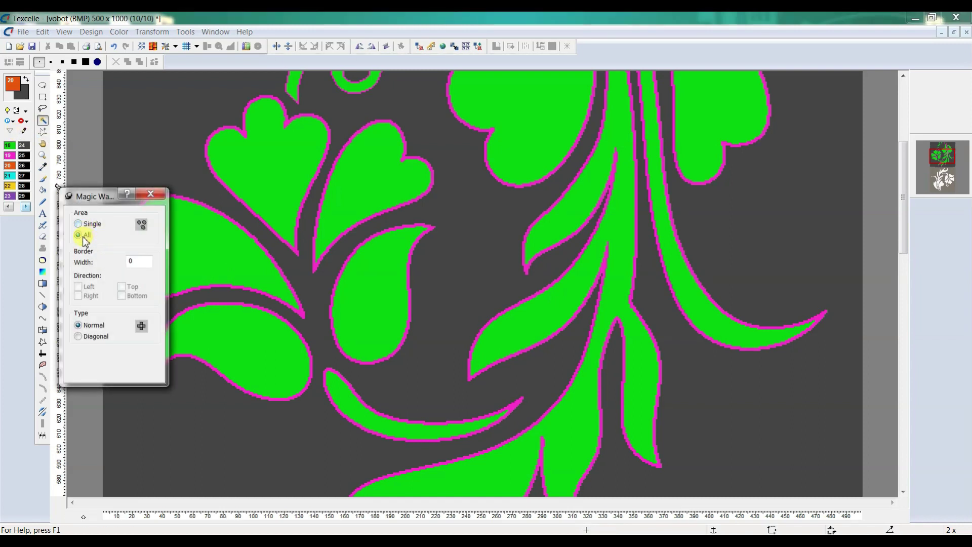
pyautogui.click(160, 196)
# Select all green areas of the upper motif together with their pink outlines using the Magic wand
pyautogui.click(204, 233)
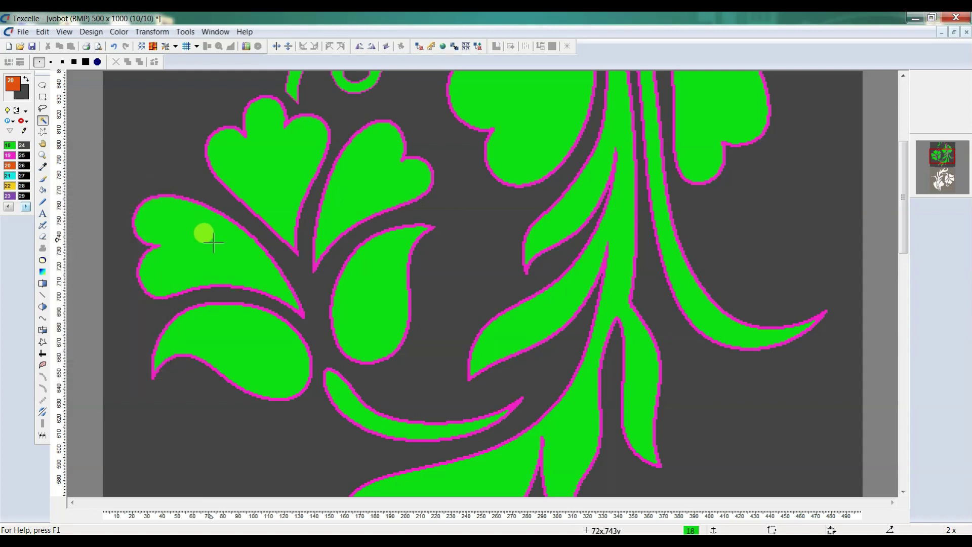
pyautogui.scroll(-2, 204, 233)
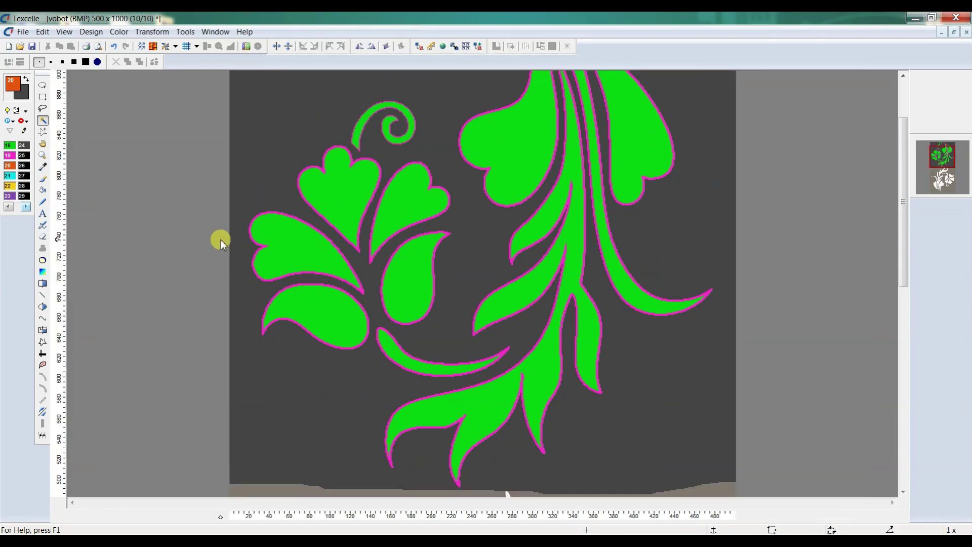
pyautogui.scroll(1, 432, 223)
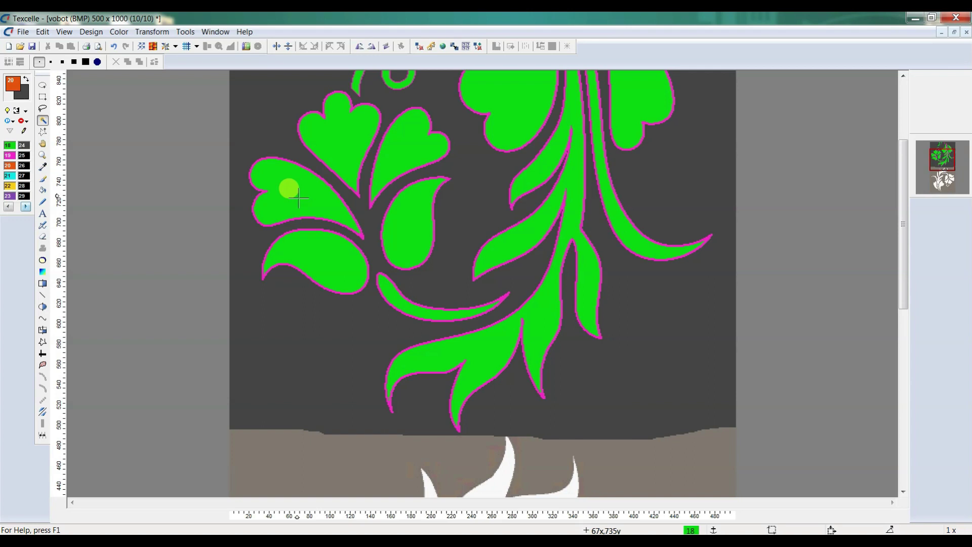
pyautogui.click(297, 196)
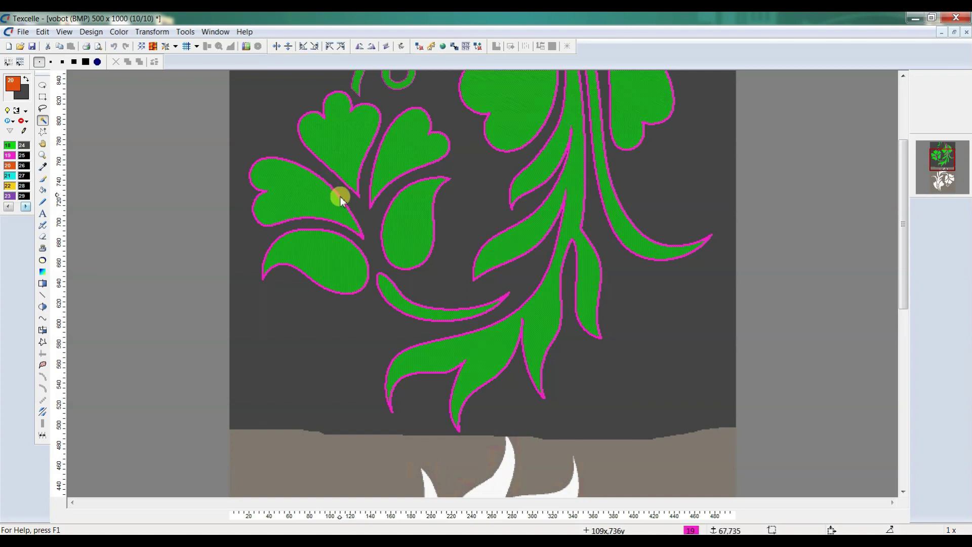
pyautogui.scroll(2, 347, 206)
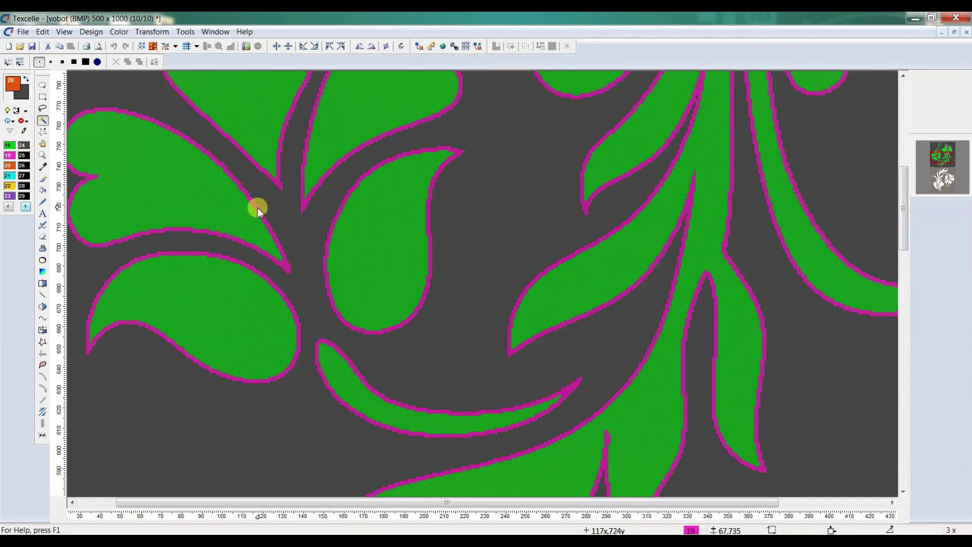
pyautogui.scroll(-3, 430, 205)
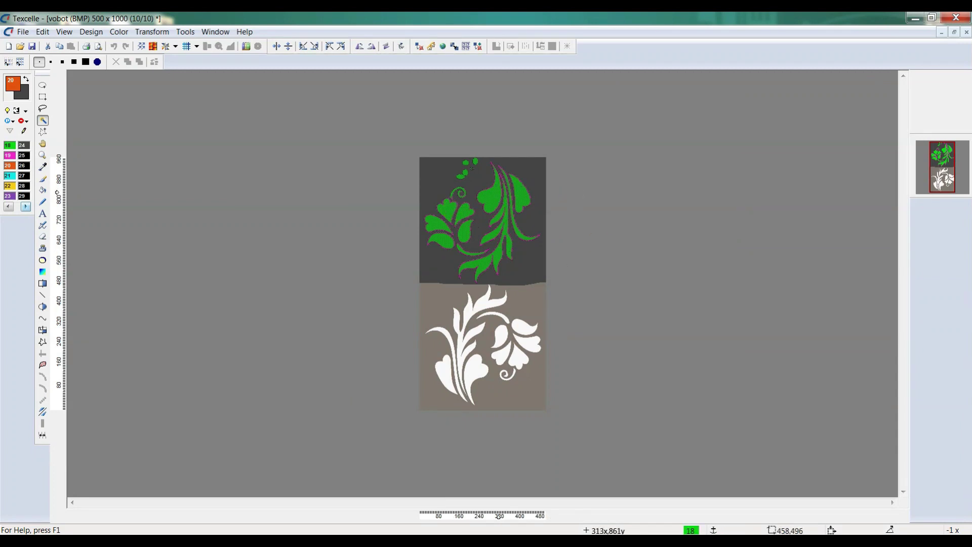
# Extract the selected green shapes and their pink outlines into another new design in Free mode
pyautogui.rightClick(441, 192)
pyautogui.moveTo(510, 213)
pyautogui.click(592, 213)
pyautogui.moveTo(592, 212); pyautogui.dragTo(927, 252)
pyautogui.scroll(-2, 499, 255)
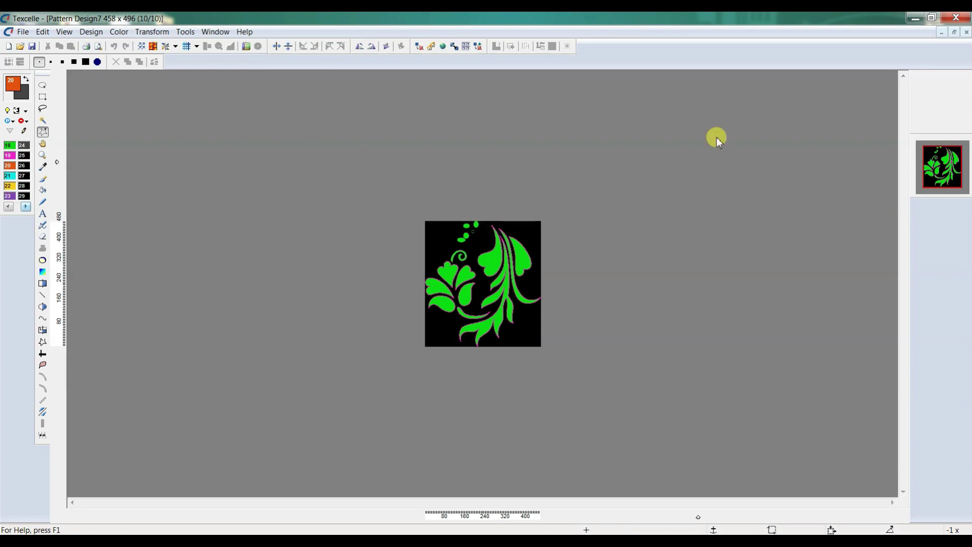
# Close the newly extracted design and clear the selection in the vobot design
pyautogui.click(966, 32)
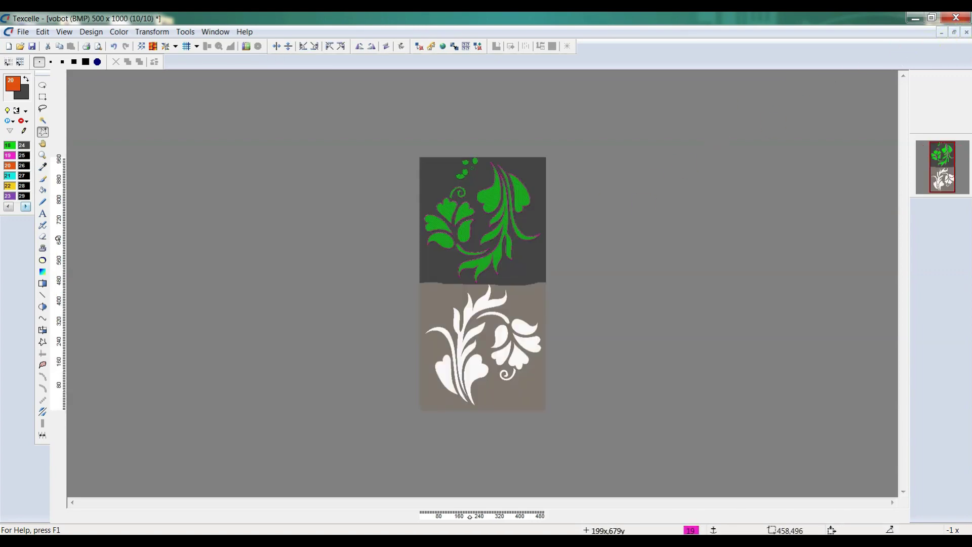
pyautogui.hotkey('ctrl', 'e')
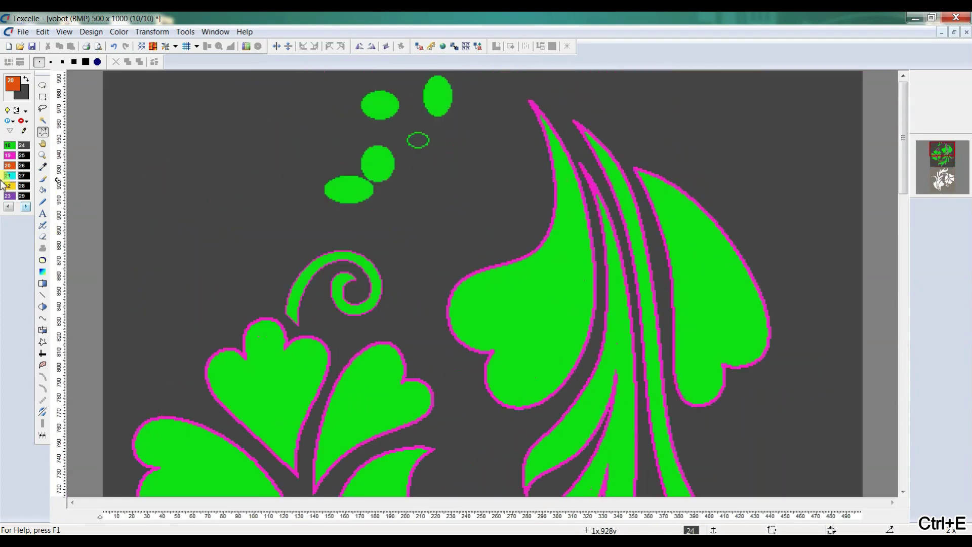
# Set the Magic wand area to Single, keeping border width 0 and type Normal, for the two green ellipses meeting at a corner
pyautogui.click(42, 120)
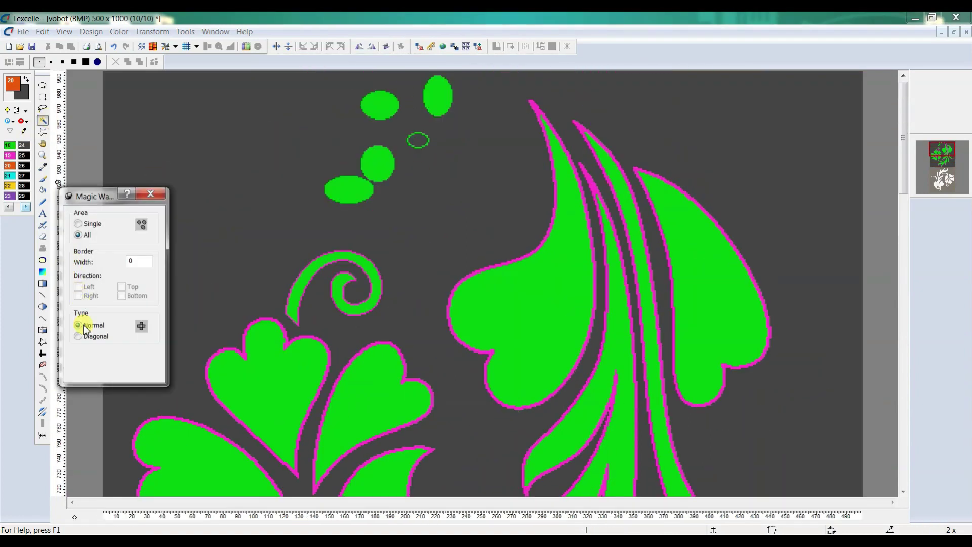
pyautogui.click(145, 195)
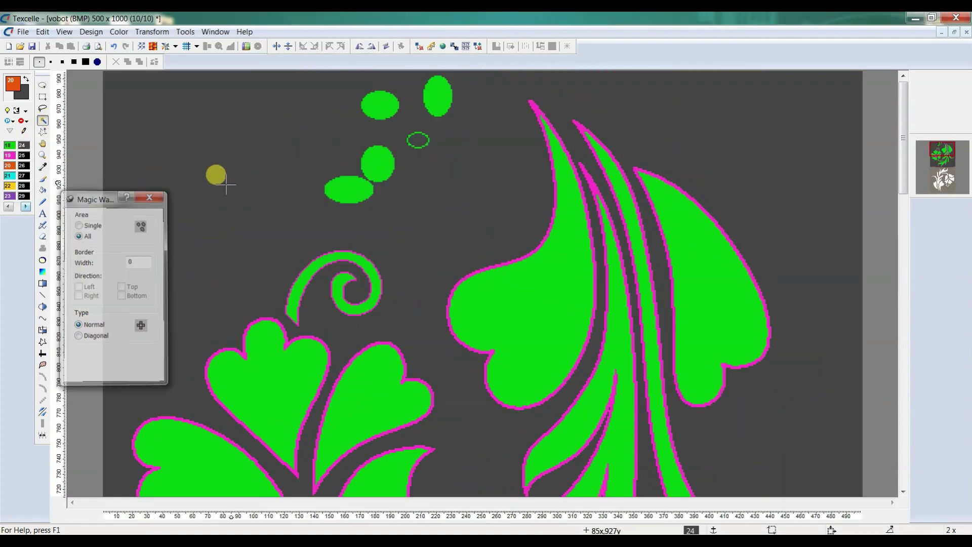
pyautogui.click(42, 120)
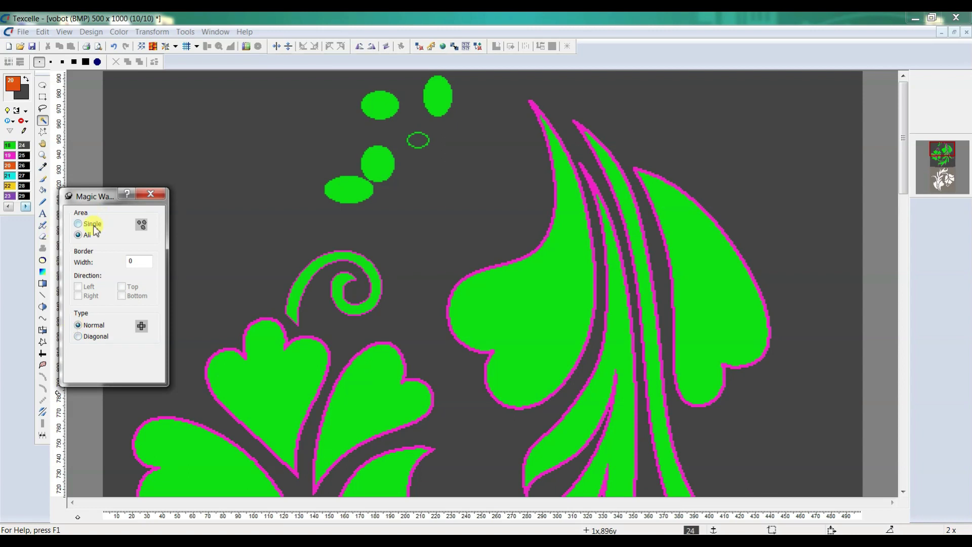
pyautogui.click(150, 194)
pyautogui.scroll(3, 273, 168)
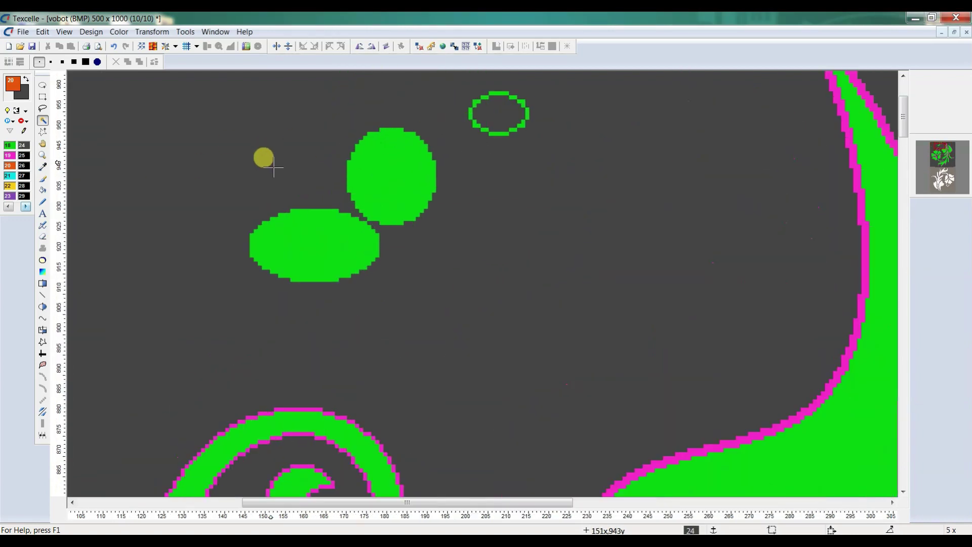
pyautogui.scroll(3, 273, 167)
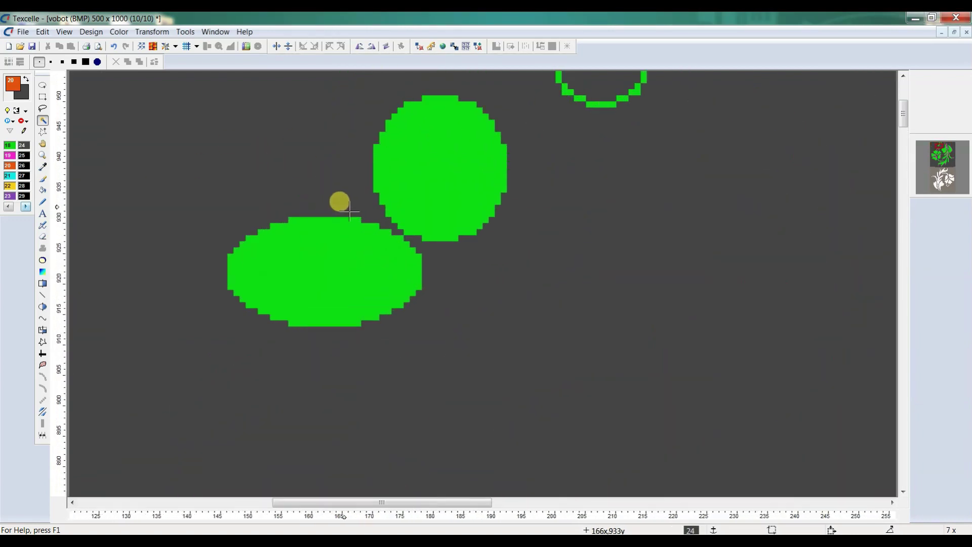
pyautogui.doubleClick(46, 126)
pyautogui.click(150, 192)
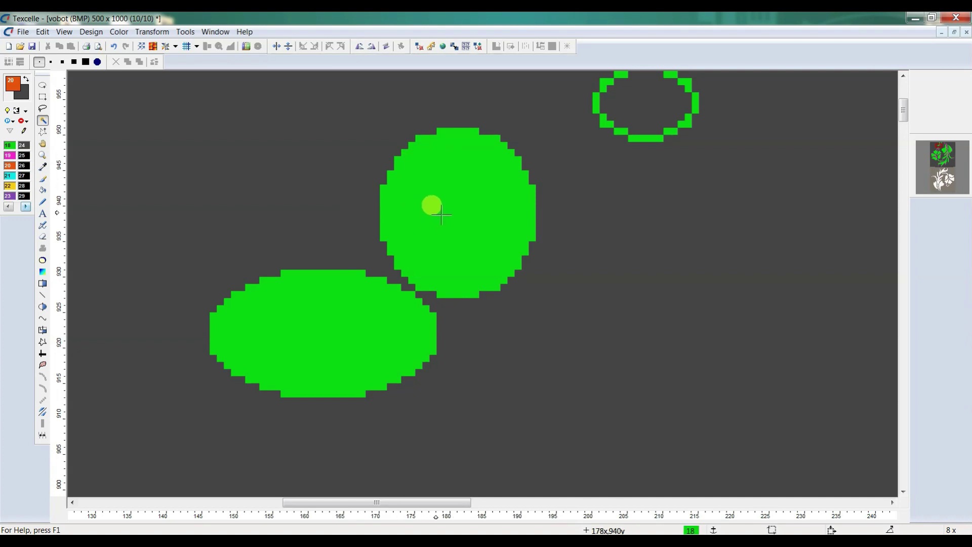
# Select the upper, rounder green ellipse with the Magic wand and clear the selection
pyautogui.click(477, 206)
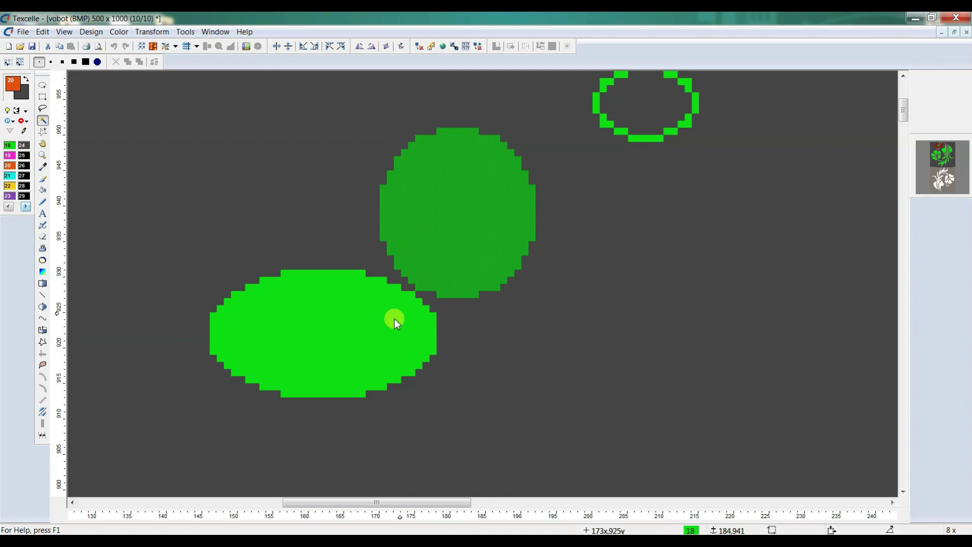
pyautogui.press('Escape')
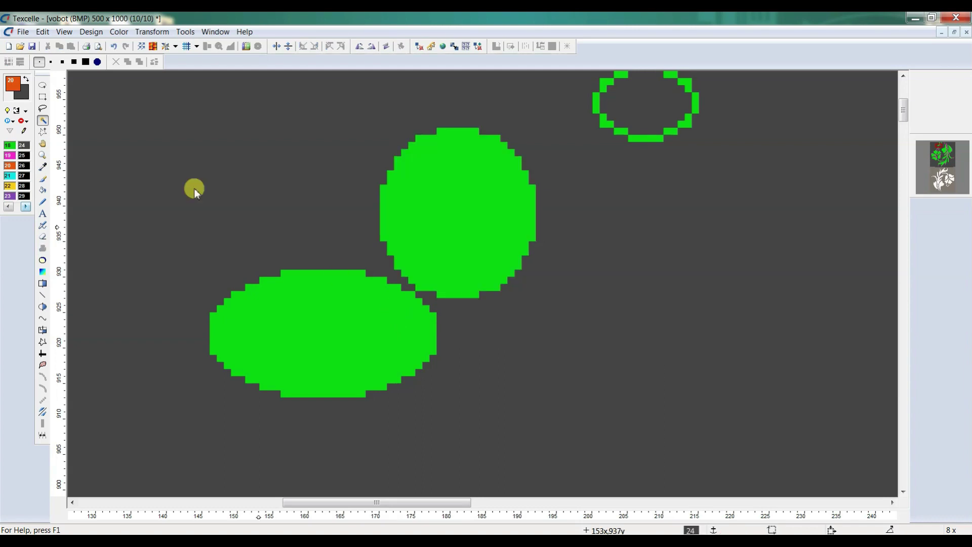
# Set the Magic wand type to Diagonal and select the two green ellipses that meet at a corner
pyautogui.click(43, 123)
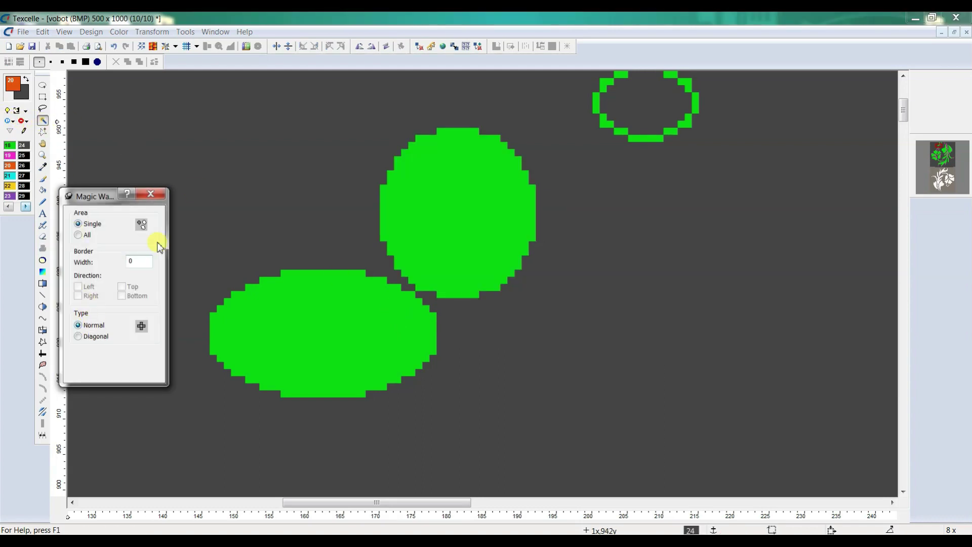
pyautogui.click(81, 336)
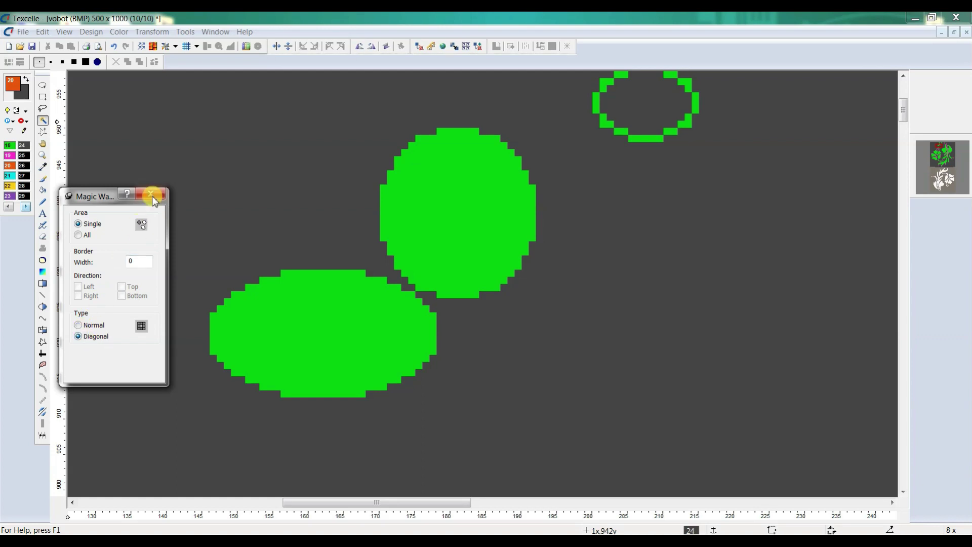
pyautogui.click(150, 194)
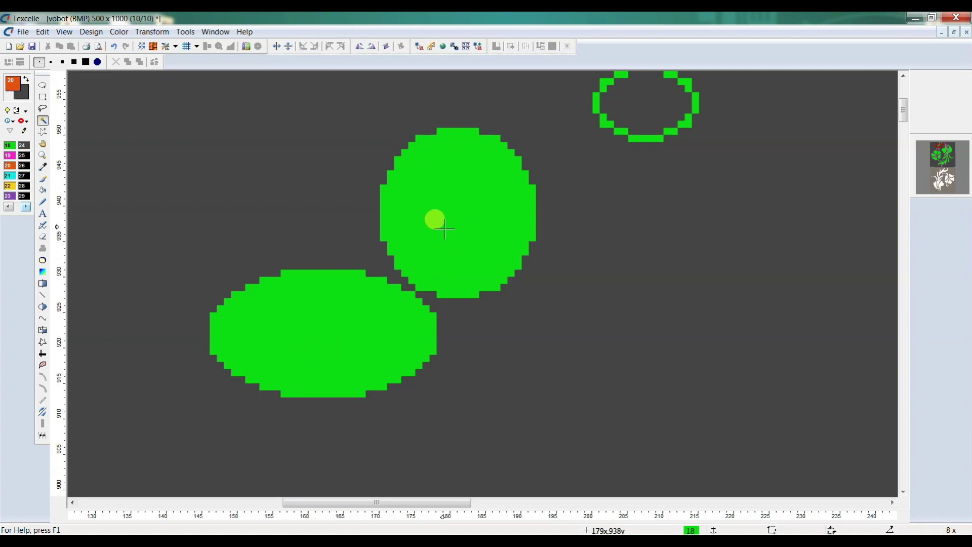
pyautogui.click(467, 217)
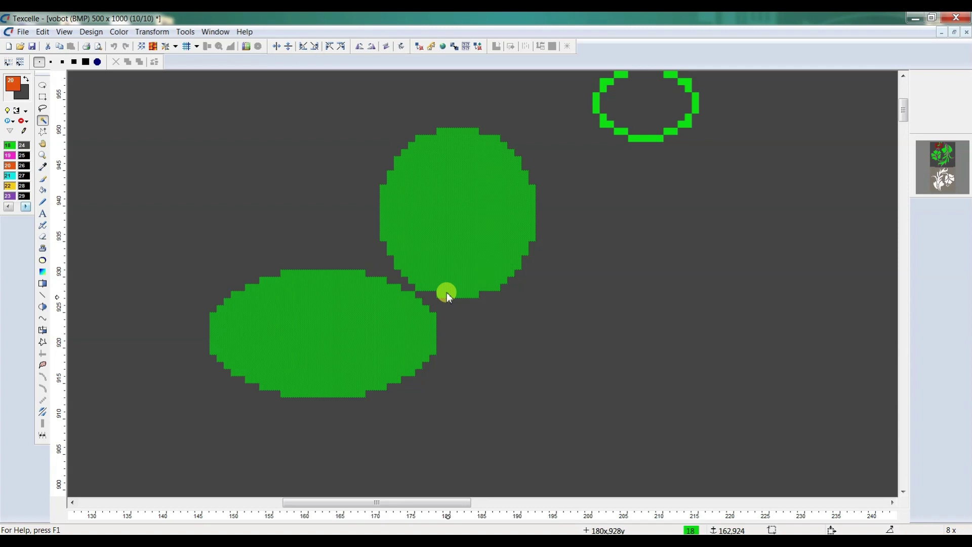
# Clear the selection of the two touching ellipses and set the Magic wand type to Normal for the outlined ellipse
pyautogui.click(434, 225)
pyautogui.hotkey('ctrl', 'e')
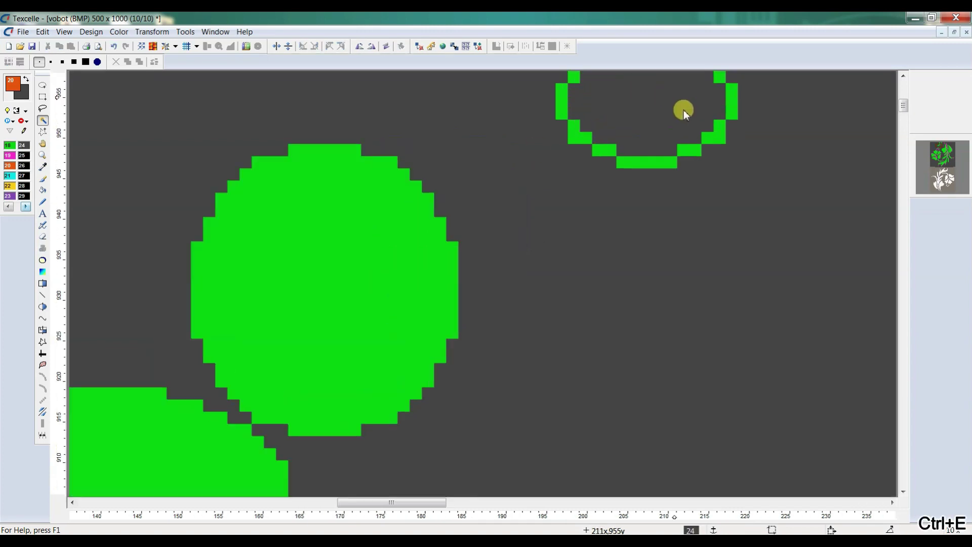
pyautogui.scroll(1, 684, 111)
pyautogui.scroll(2, 683, 168)
pyautogui.scroll(3, 648, 207)
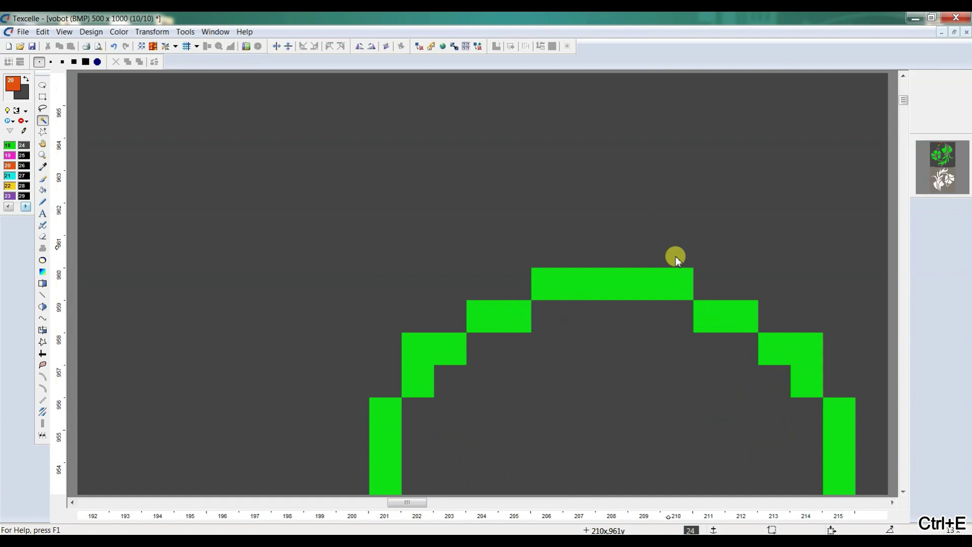
pyautogui.scroll(3, 640, 210)
pyautogui.hscroll(2, 639, 196)
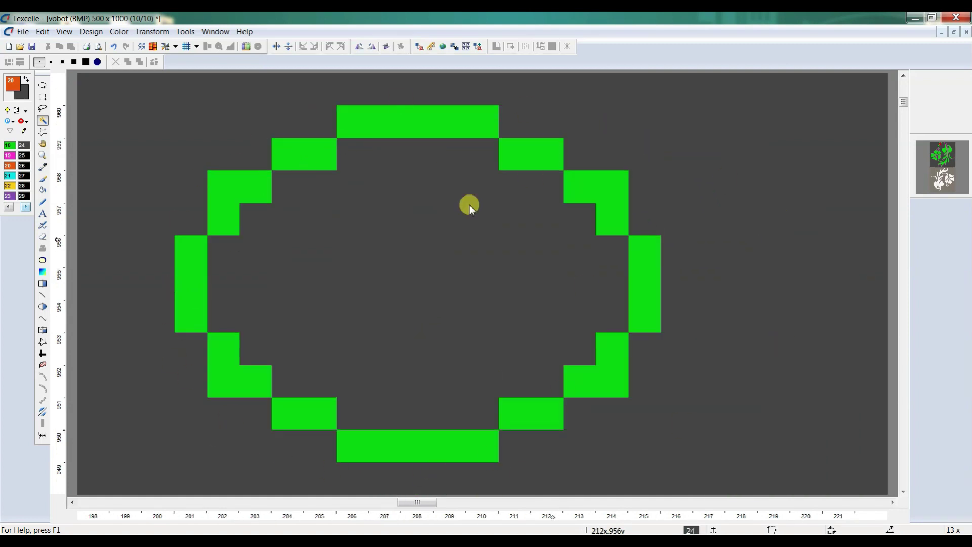
pyautogui.doubleClick(43, 122)
pyautogui.click(92, 326)
pyautogui.click(150, 193)
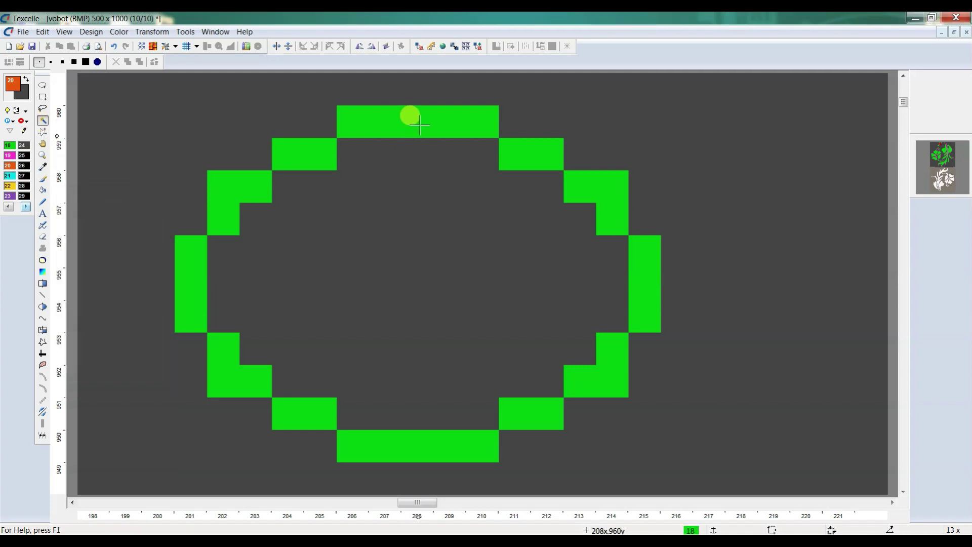
# Select every segment of the green ellipse outline one by one with the Magic wand, and clear the selection
pyautogui.click(415, 121)
pyautogui.click(527, 153)
pyautogui.click(611, 192)
pyautogui.click(649, 283)
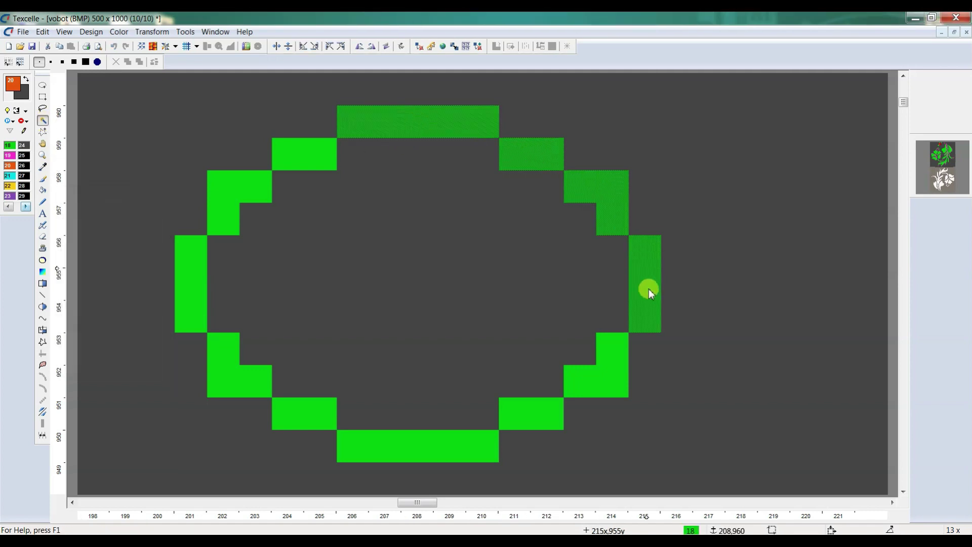
pyautogui.click(609, 359)
pyautogui.click(533, 409)
pyautogui.click(456, 436)
pyautogui.click(301, 410)
pyautogui.click(238, 380)
pyautogui.click(191, 283)
pyautogui.click(238, 203)
pyautogui.click(299, 160)
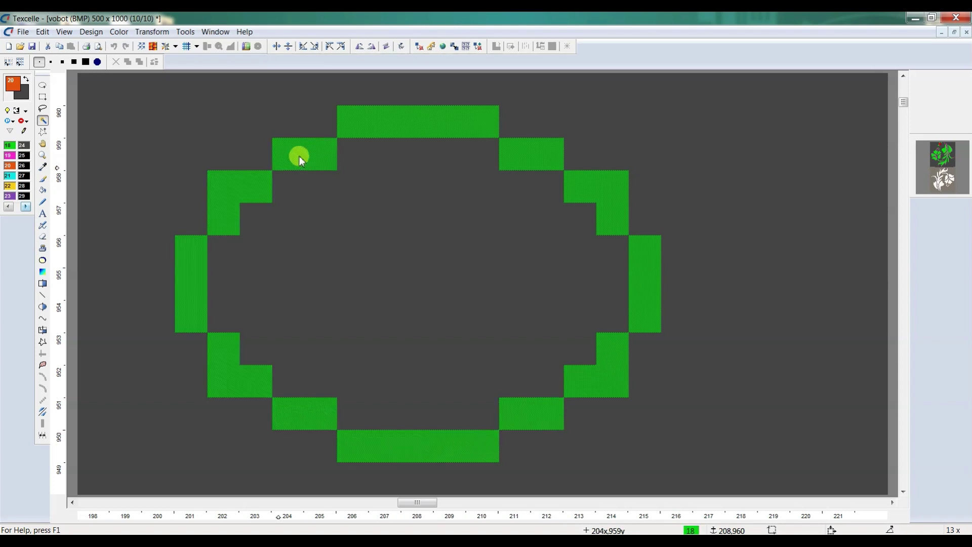
pyautogui.press('Escape')
pyautogui.hotkey('ctrl', 'e')
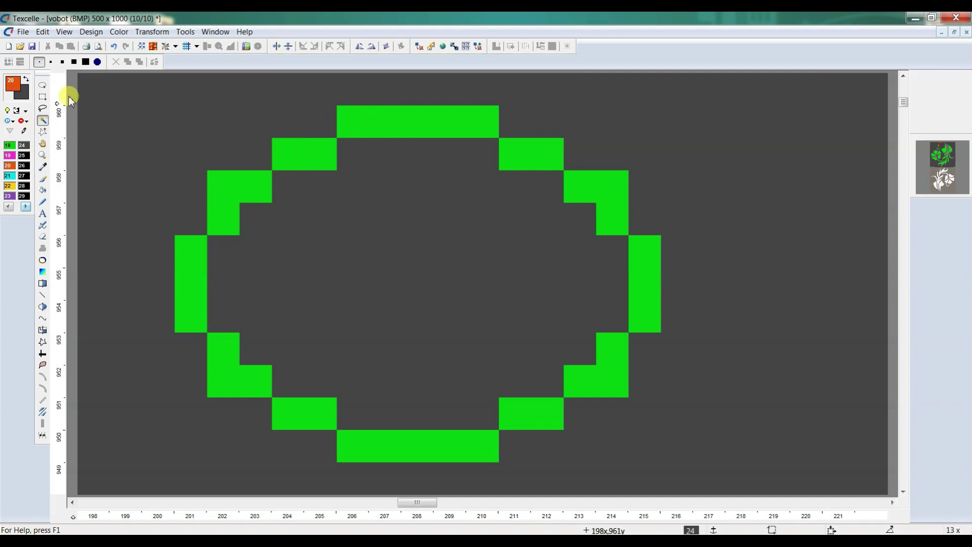
# Set the Magic wand type to Diagonal, select the whole green ellipse outline at once, and clear the selection
pyautogui.doubleClick(44, 123)
pyautogui.click(87, 331)
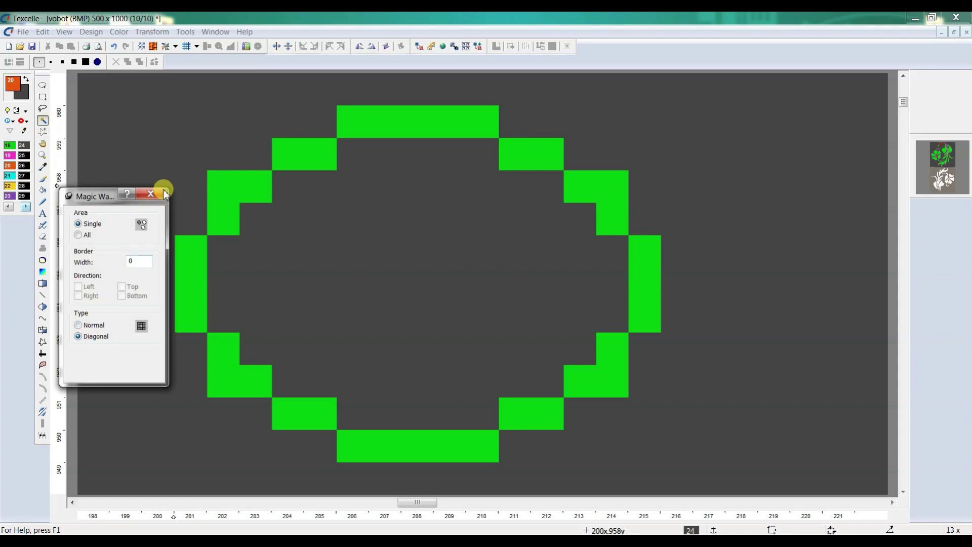
pyautogui.click(150, 195)
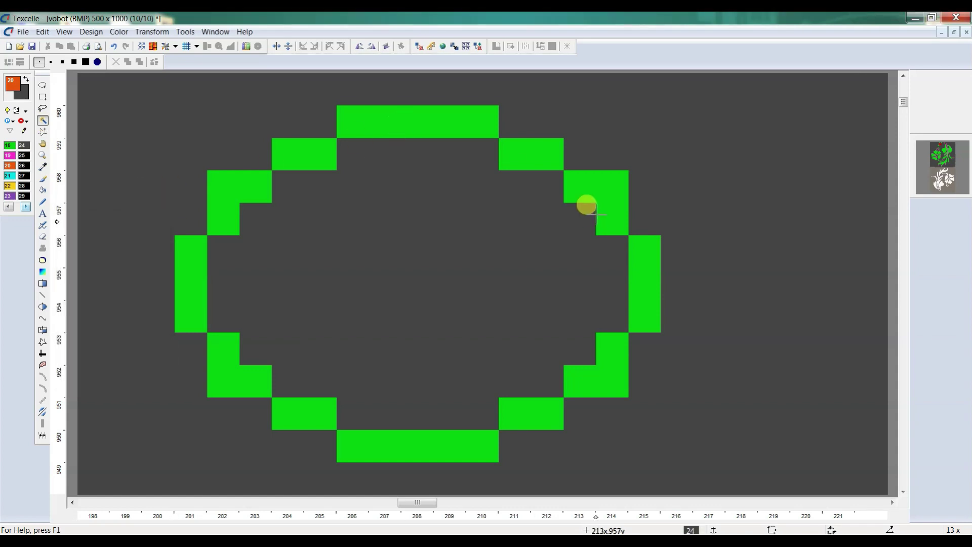
pyautogui.click(417, 124)
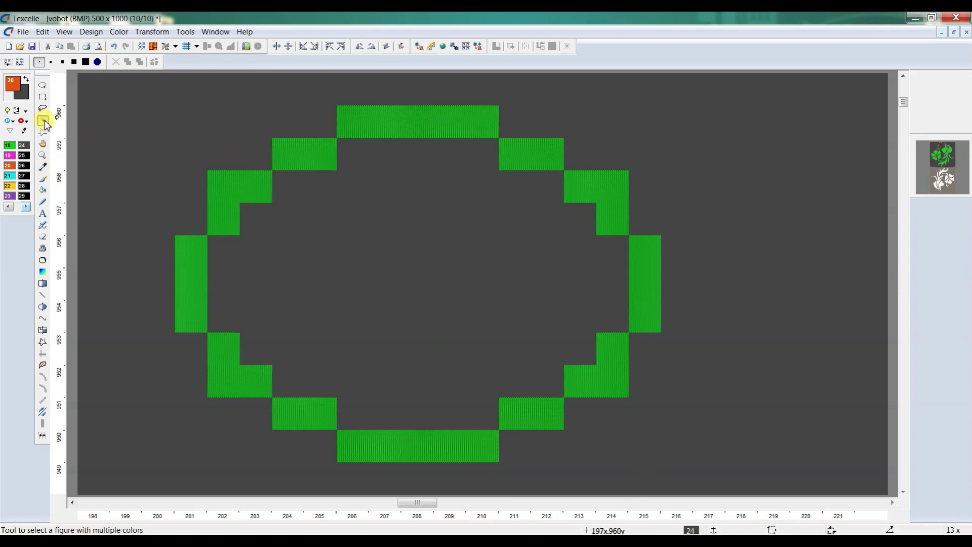
pyautogui.hotkey('ctrl', 'e')
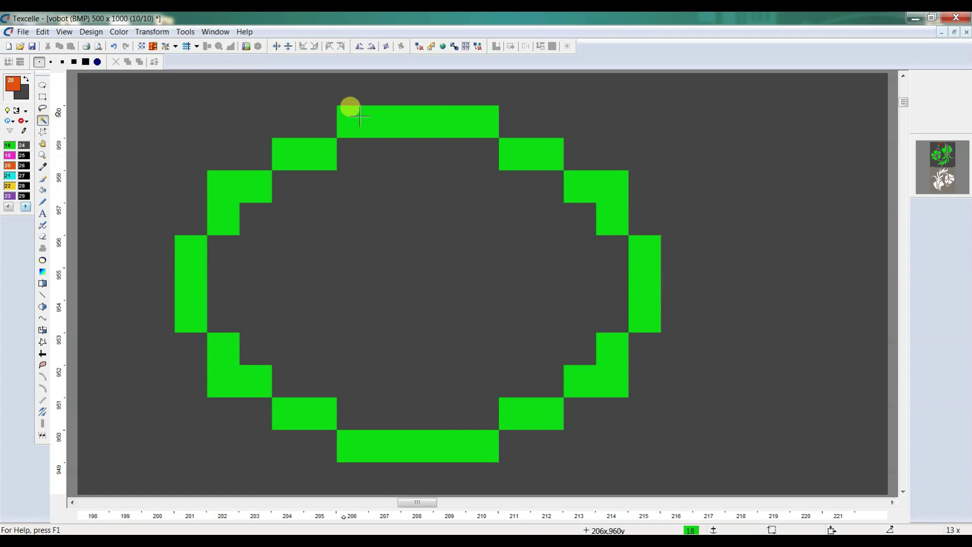
# Select the green outline together with the dark background using the Magic wand, and clear both selections
pyautogui.click(397, 117)
pyautogui.click(452, 150)
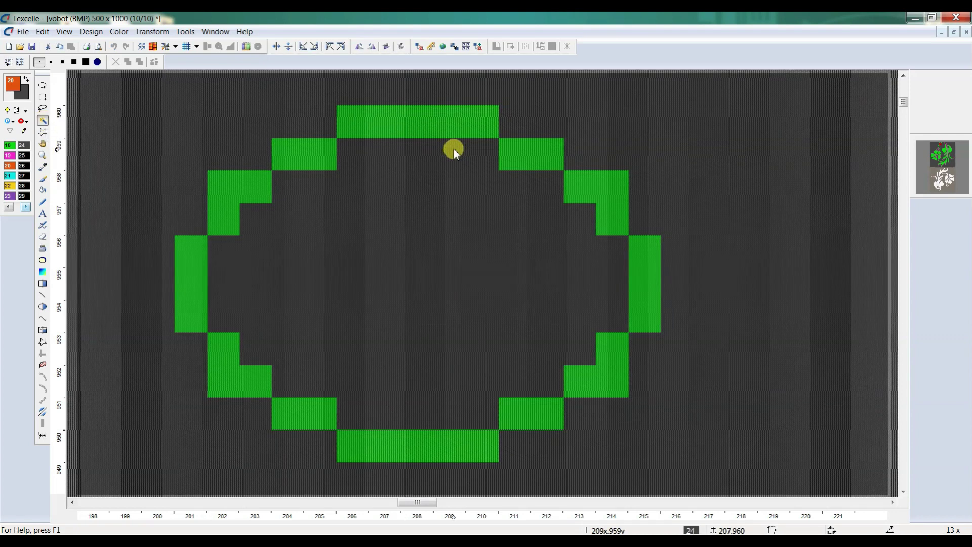
pyautogui.hotkey('ctrl', 'e')
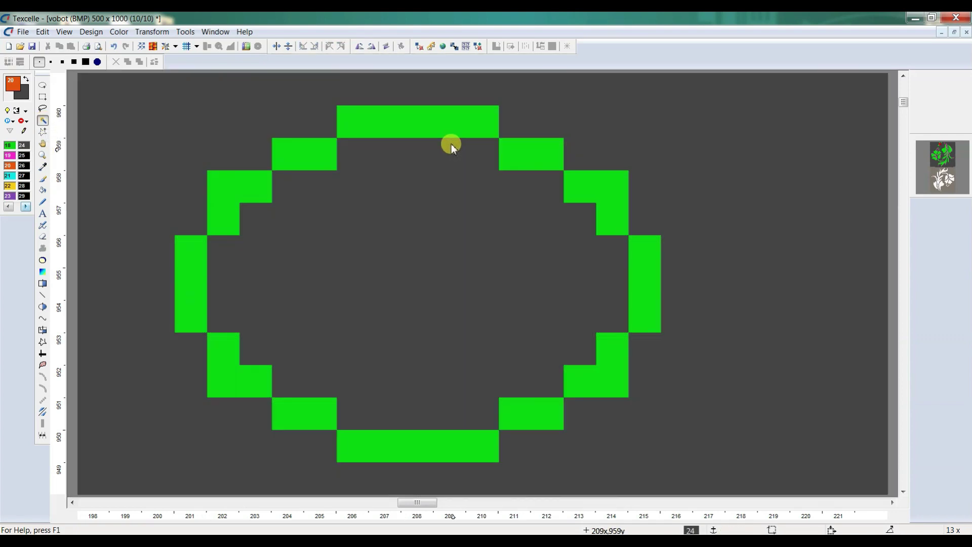
# Select only the green ellipse outline with the Magic wand and start a Free rotation on it
pyautogui.click(428, 123)
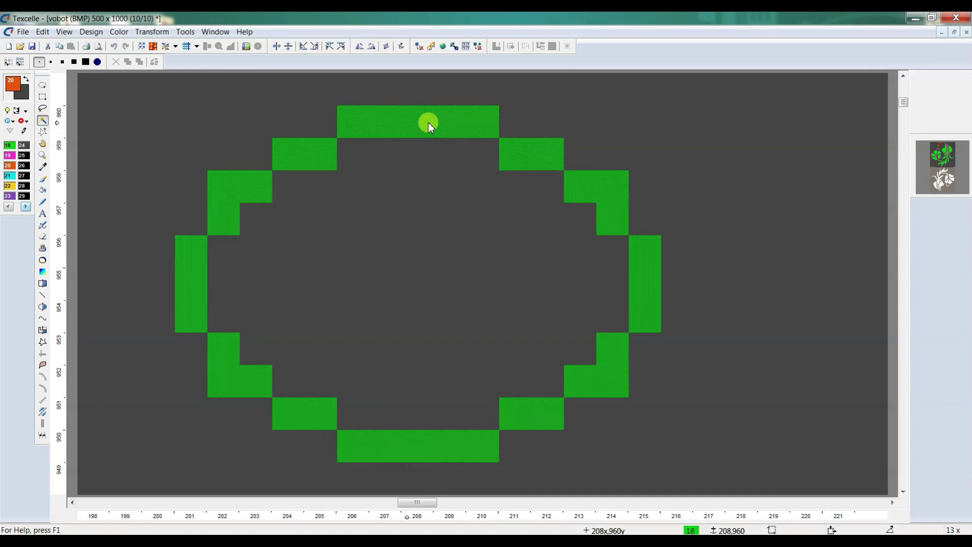
pyautogui.rightClick(428, 123)
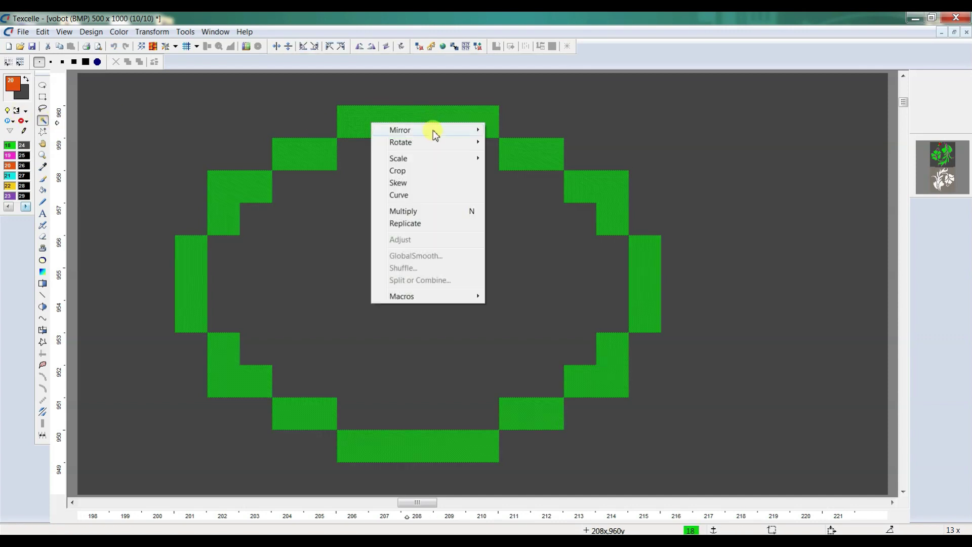
pyautogui.moveTo(475, 142)
pyautogui.click(541, 146)
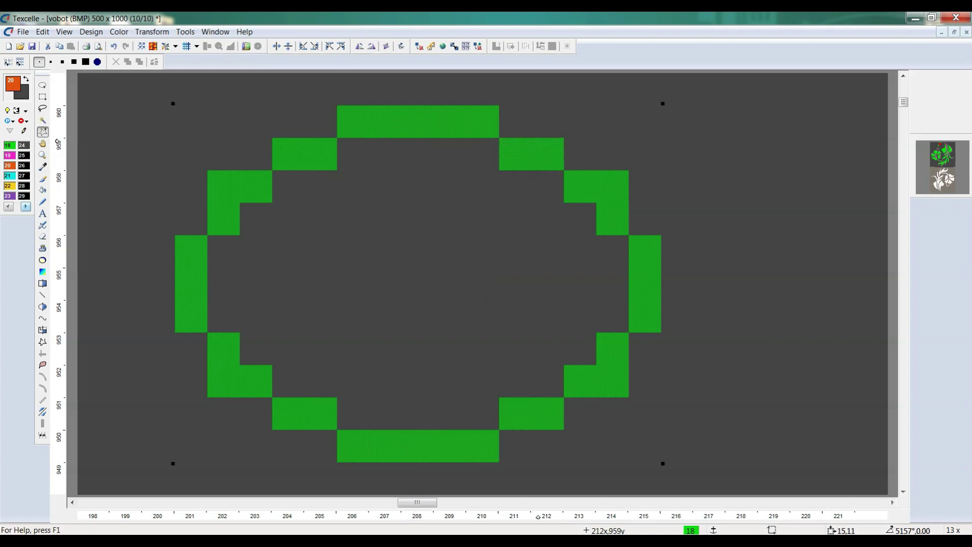
pyautogui.scroll(-3, 521, 147)
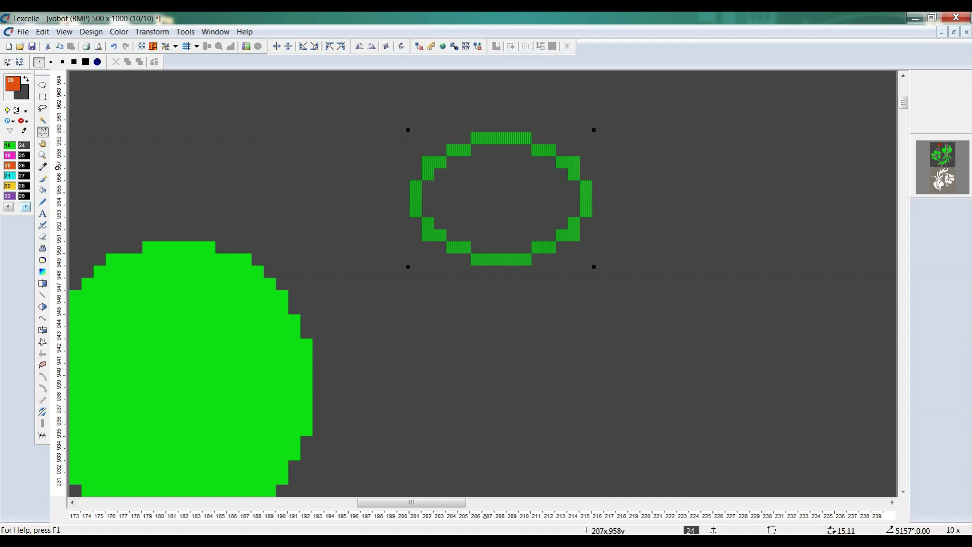
# Select the rectangular area enclosing the outlined ellipse and its background, and start a Free rotation on it
pyautogui.moveTo(484, 167)
pyautogui.mouseDown()
pyautogui.moveTo(288, 169)
pyautogui.moveTo(493, 163)
pyautogui.mouseUp()
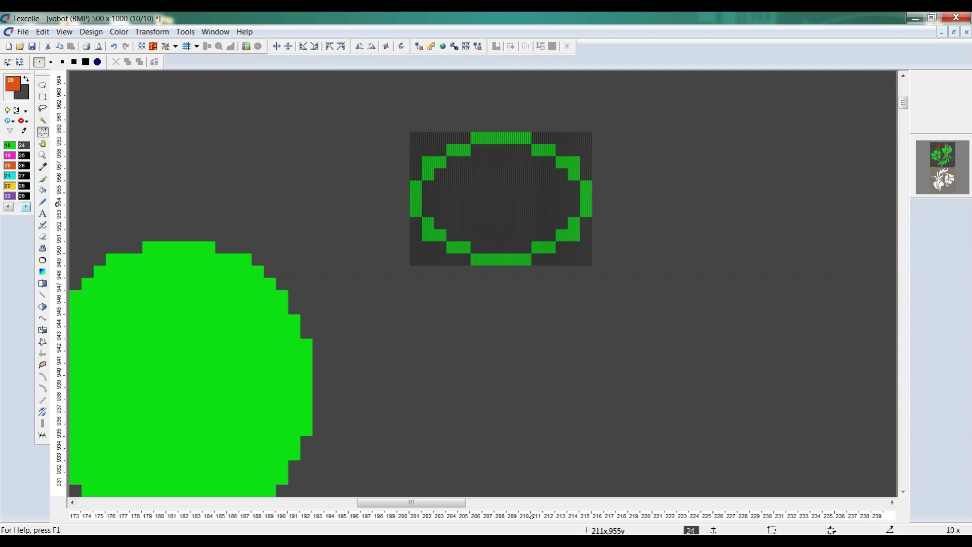
pyautogui.rightClick(491, 184)
pyautogui.moveTo(501, 205)
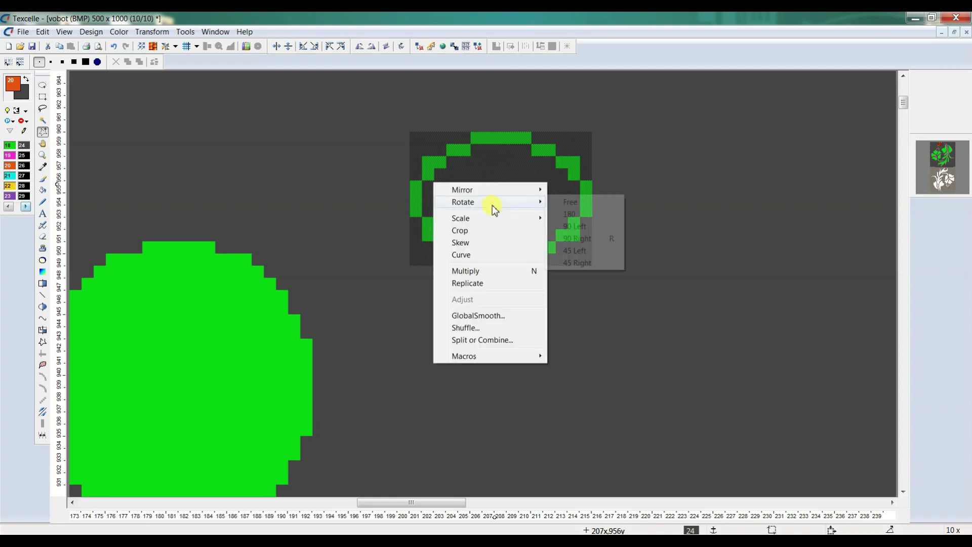
pyautogui.click(570, 202)
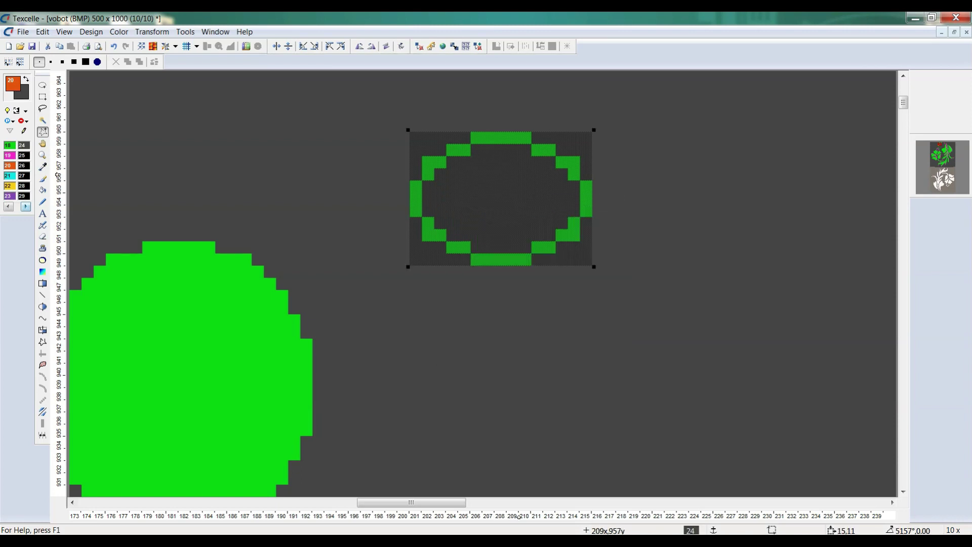
# Copy the rectangular selection, paste it partly over the outlined ellipse, and undo the paste
pyautogui.hotkey('ctrl', 'c')
pyautogui.hotkey('ctrl', 'v')
pyautogui.moveTo(660, 141); pyautogui.dragTo(613, 242)
pyautogui.scroll(-2, 556, 308)
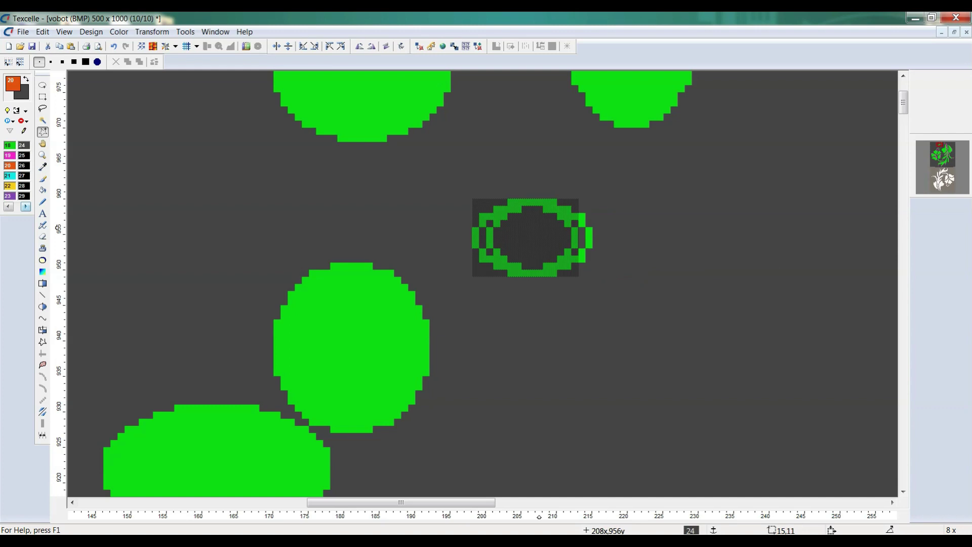
pyautogui.hotkey('ctrl', 'z')
pyautogui.hotkey('ctrl', 'z')
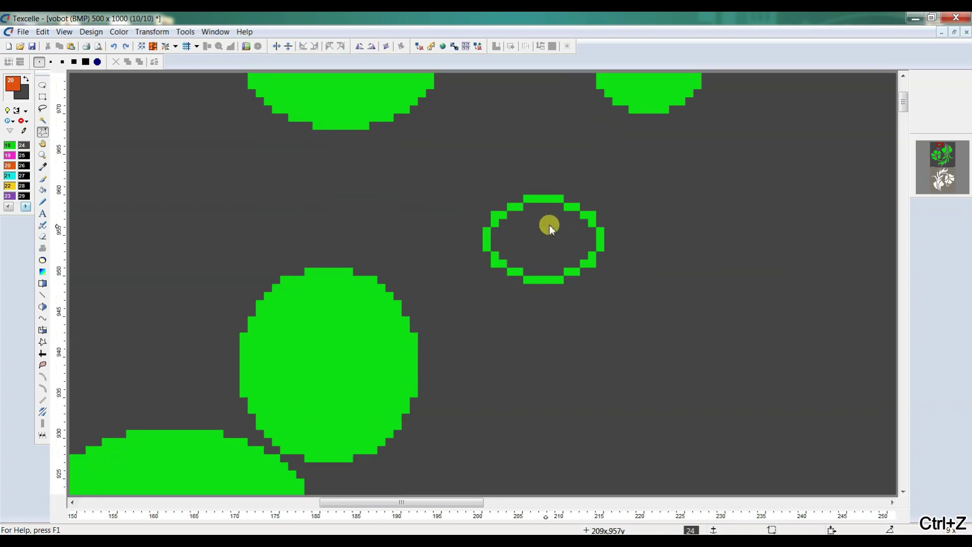
# Select the green ellipse outline with the Magic wand, start a Free rotation, and cut the outline from the design
pyautogui.click(42, 120)
pyautogui.click(534, 185)
pyautogui.rightClick(534, 184)
pyautogui.moveTo(531, 204)
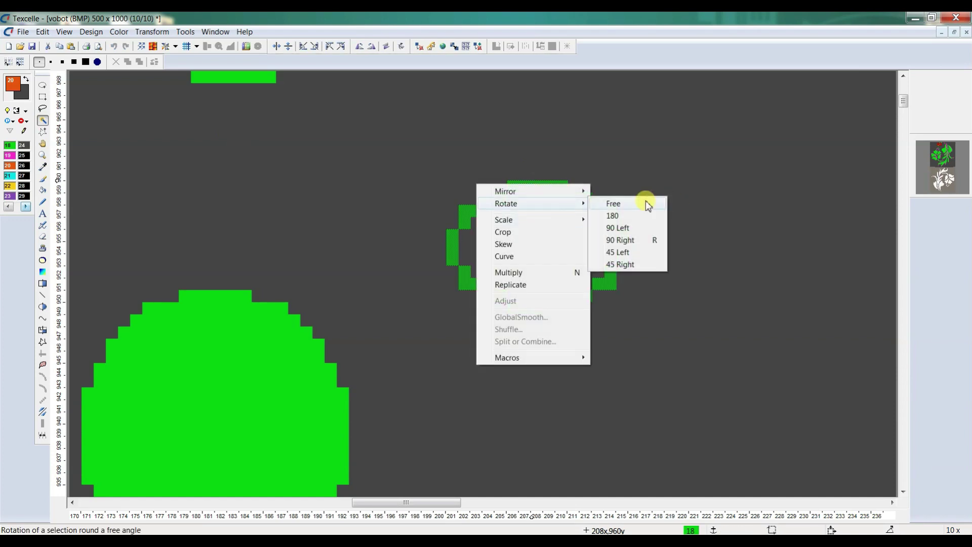
pyautogui.click(646, 204)
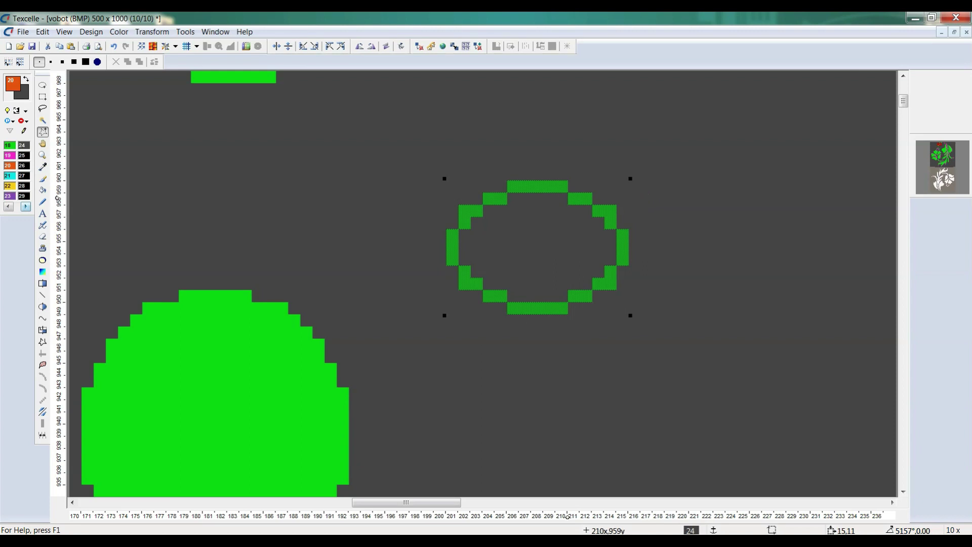
pyautogui.hotkey('ctrl', 'x')
pyautogui.scroll(-2, 569, 201)
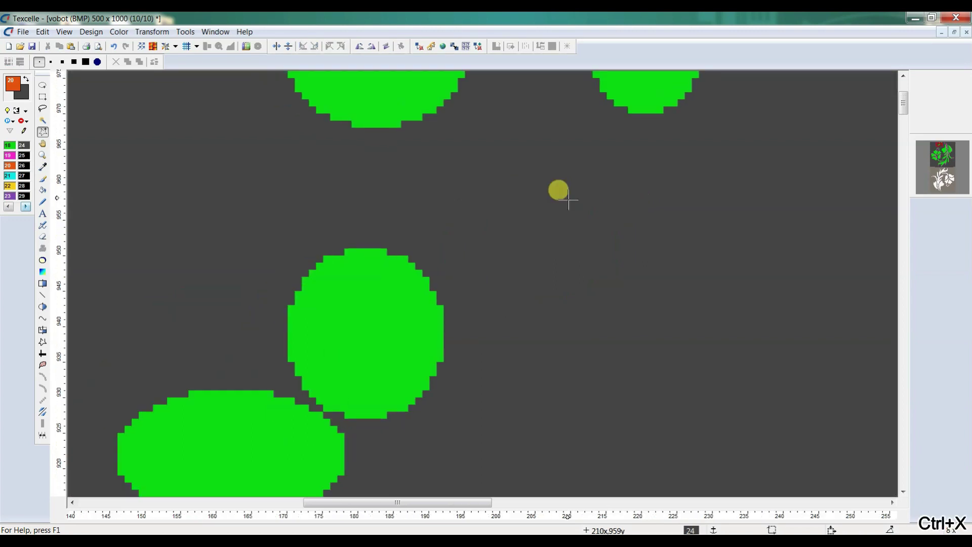
# Paste the cut ellipse outline between the two touching ellipses and the spiral, and clear its selection
pyautogui.scroll(-2, 569, 201)
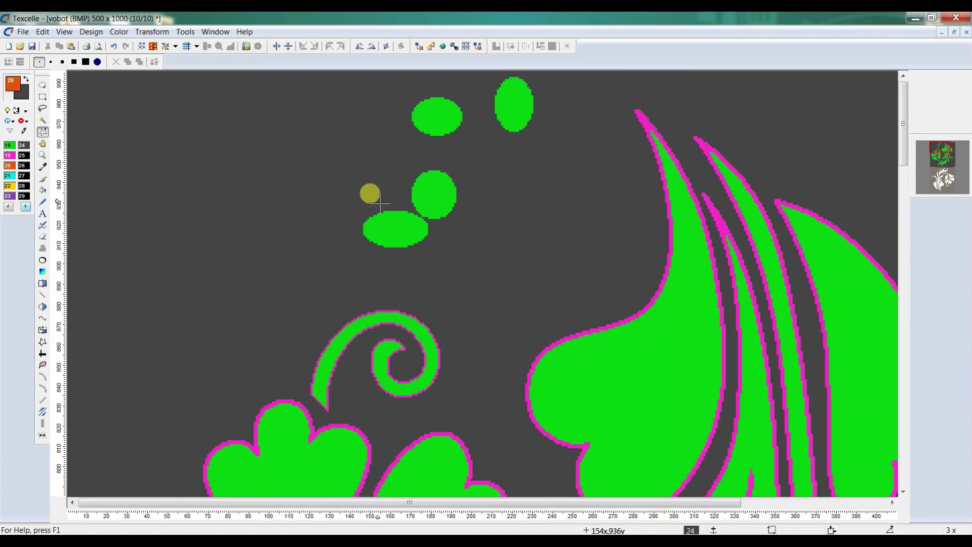
pyautogui.hotkey('ctrl', 'v')
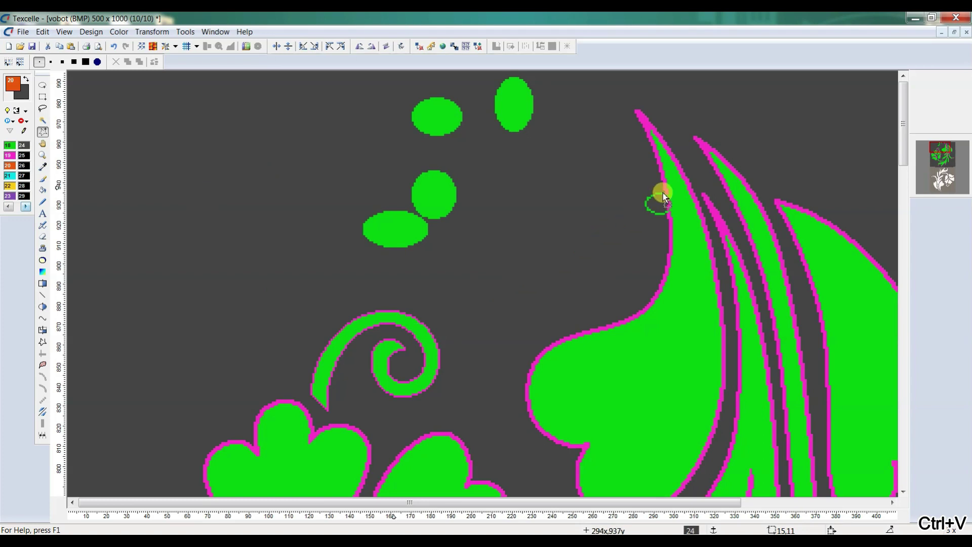
pyautogui.hotkey('ctrl', 'e')
pyautogui.hotkey('ctrl', 'e')
pyautogui.hotkey('ctrl', 'e')
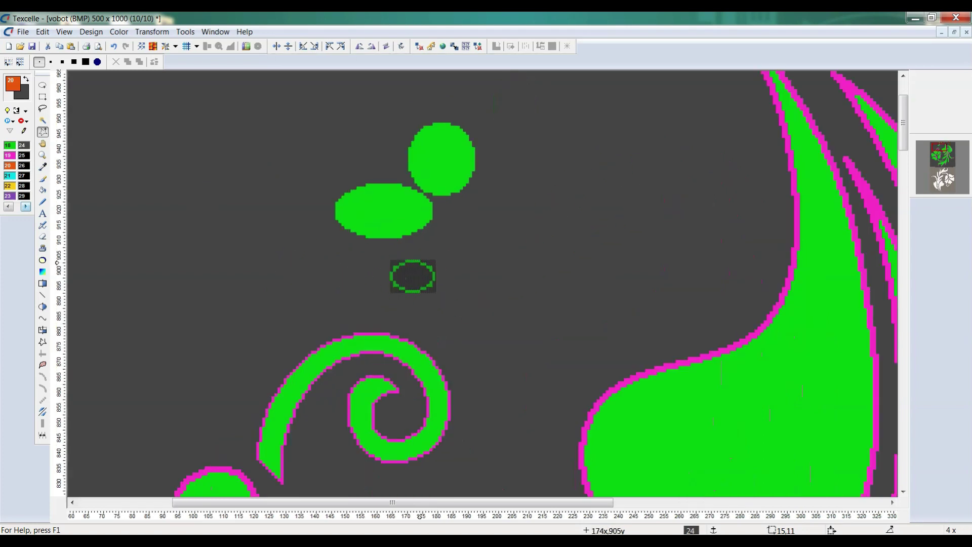
pyautogui.click(417, 270)
pyautogui.hotkey('ctrl', 'e')
pyautogui.hotkey('ctrl', 'e')
pyautogui.hotkey('ctrl', 'e')
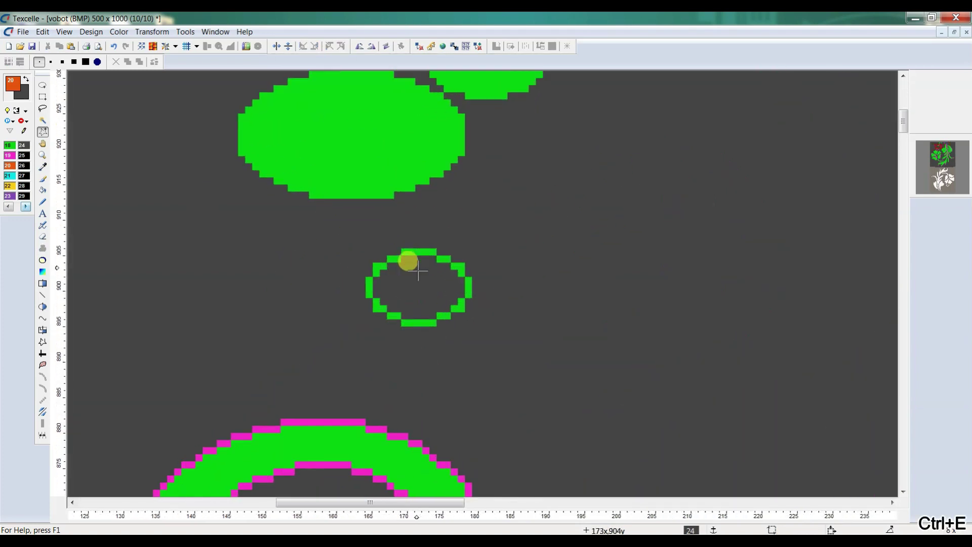
# Swap the foreground and background colors so that orange 20 is the background color
pyautogui.scroll(2, 417, 238)
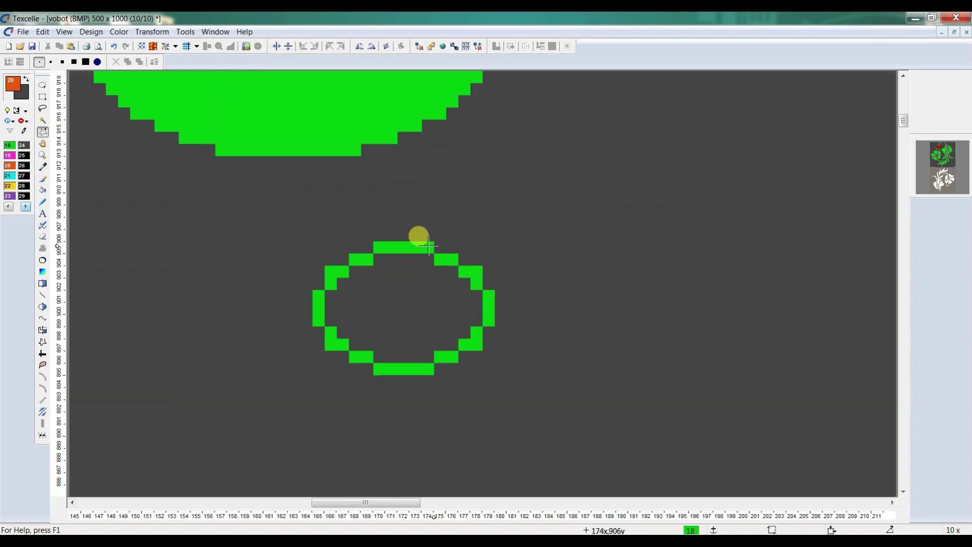
pyautogui.scroll(-1, 269, 275)
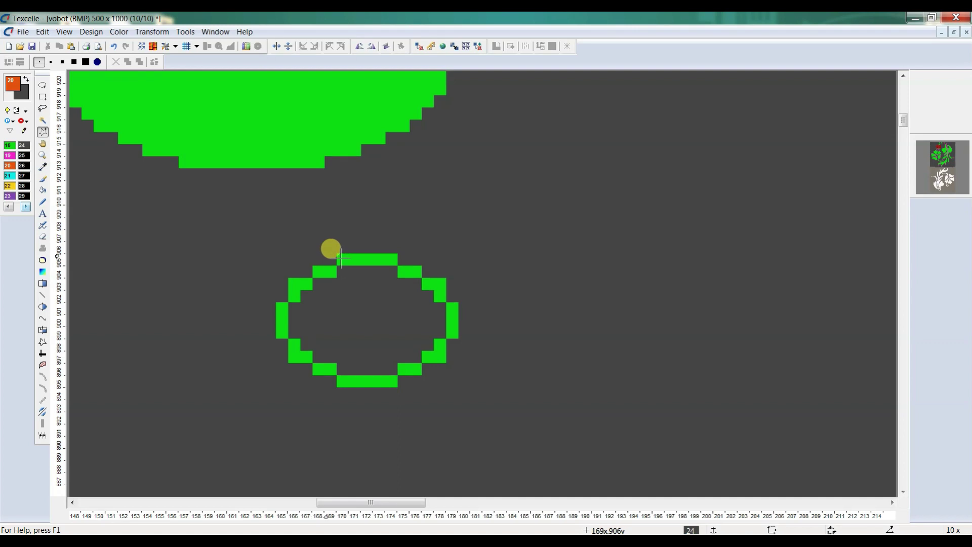
pyautogui.click(26, 79)
# Select the pasted ellipse outline with the Magic wand, start a Free rotation, and cut the outline
pyautogui.click(43, 119)
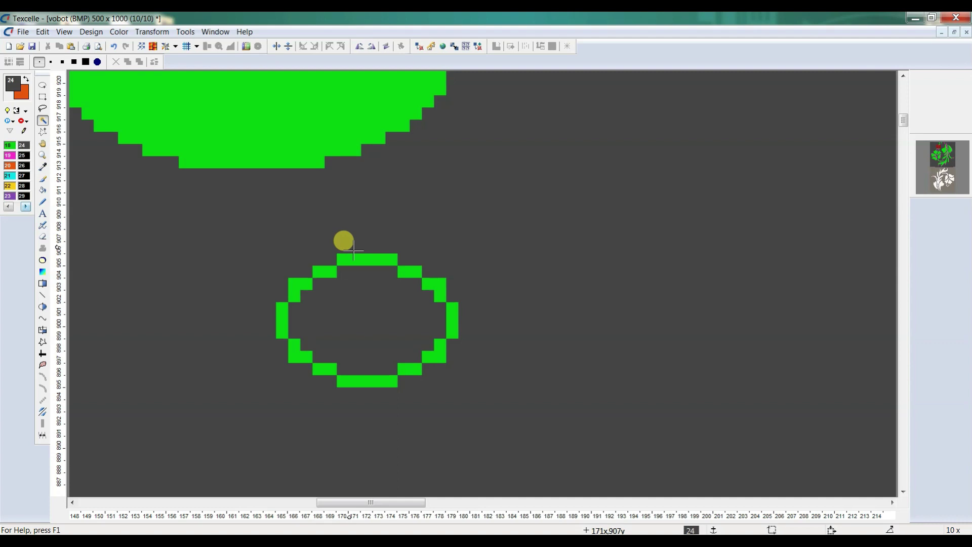
pyautogui.click(358, 259)
pyautogui.rightClick(358, 259)
pyautogui.moveTo(364, 273)
pyautogui.click(456, 273)
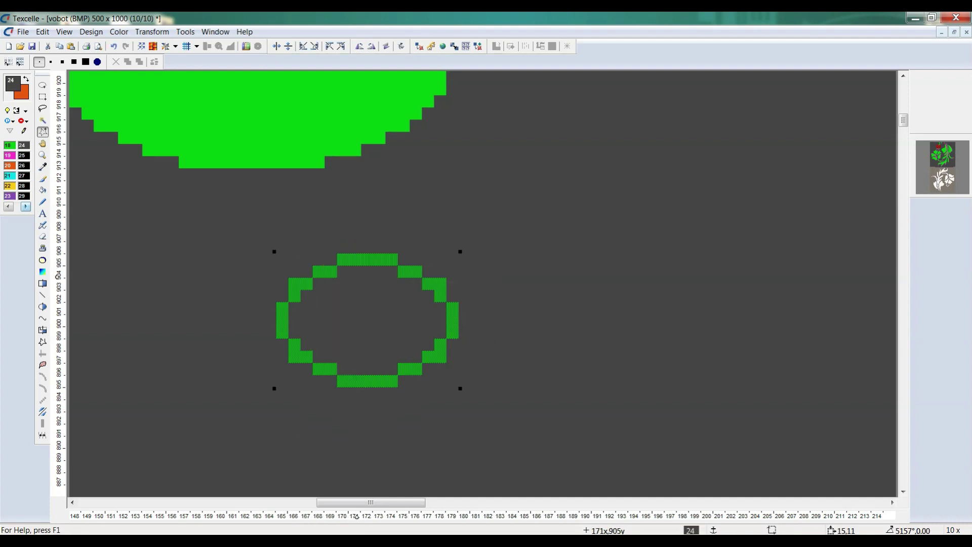
pyautogui.scroll(-1, 418, 253)
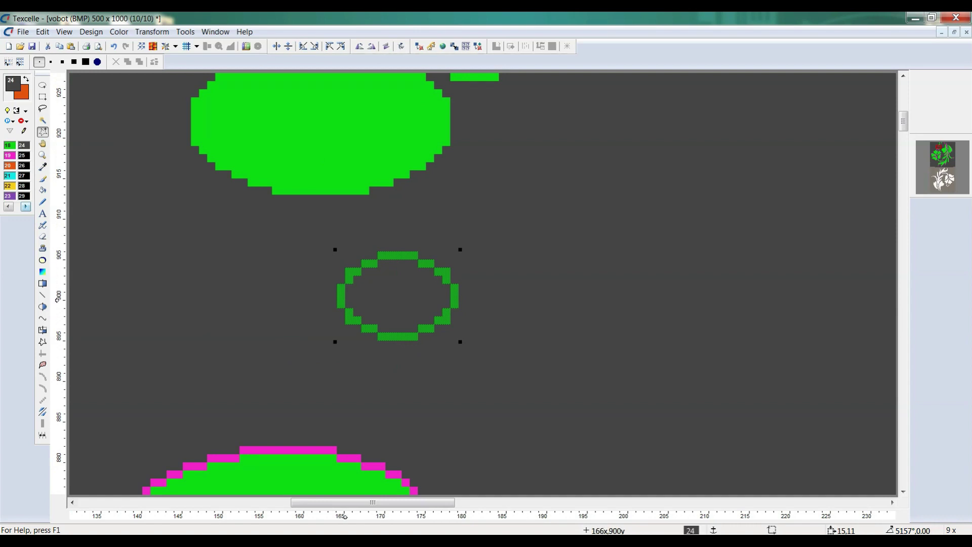
pyautogui.hotkey('ctrl', 'x')
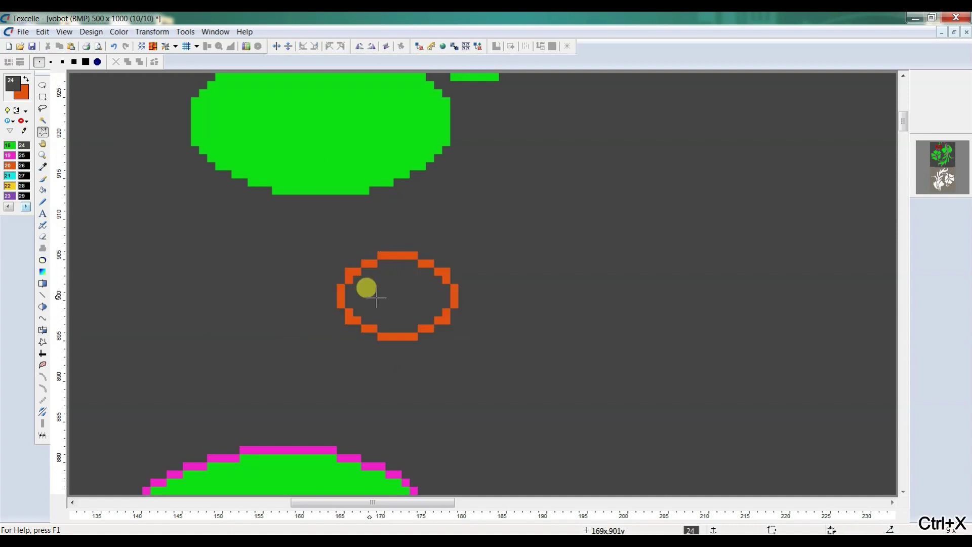
# Paste the cut ellipse outline into the empty area beside the ellipses, and undo the paste and the cut
pyautogui.scroll(-5, 375, 278)
pyautogui.scroll(-1, 471, 277)
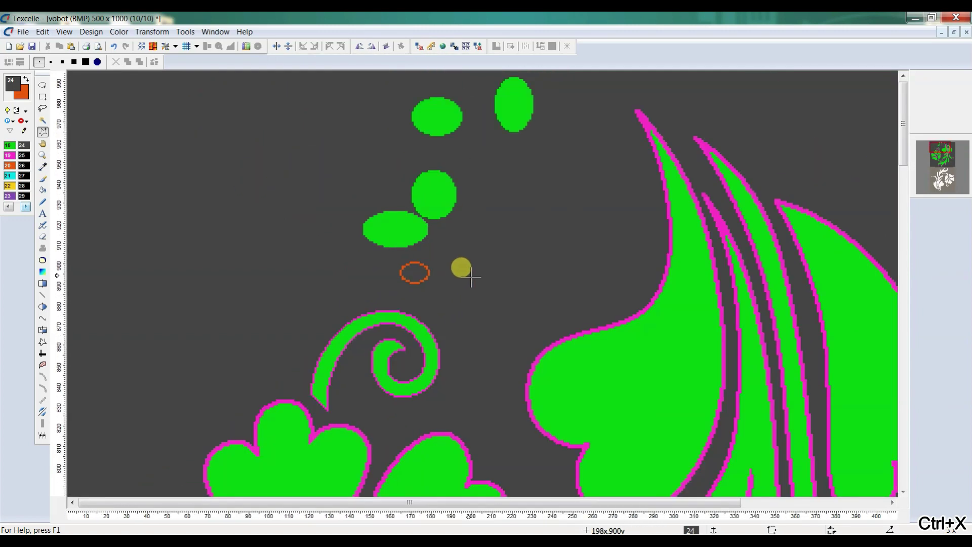
pyautogui.hotkey('ctrl', 'v')
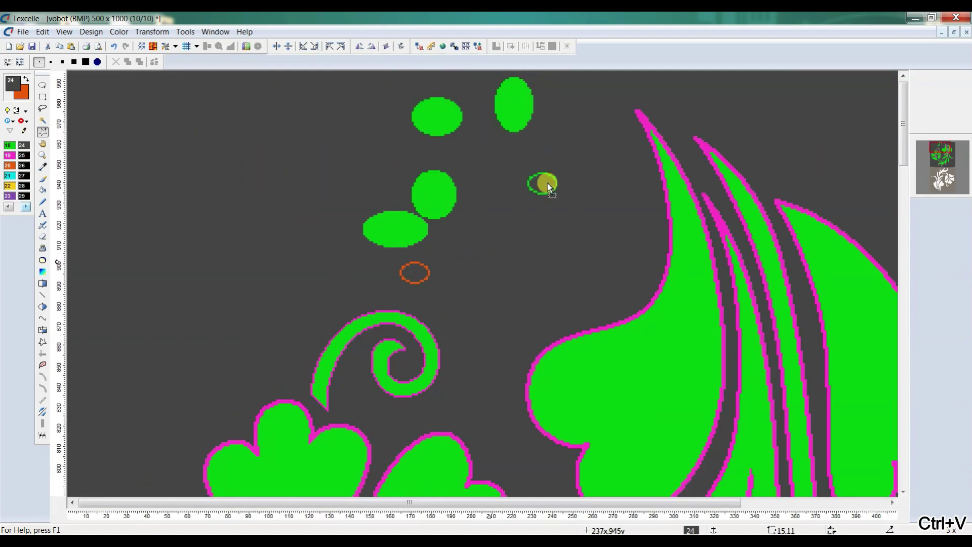
pyautogui.scroll(3, 466, 213)
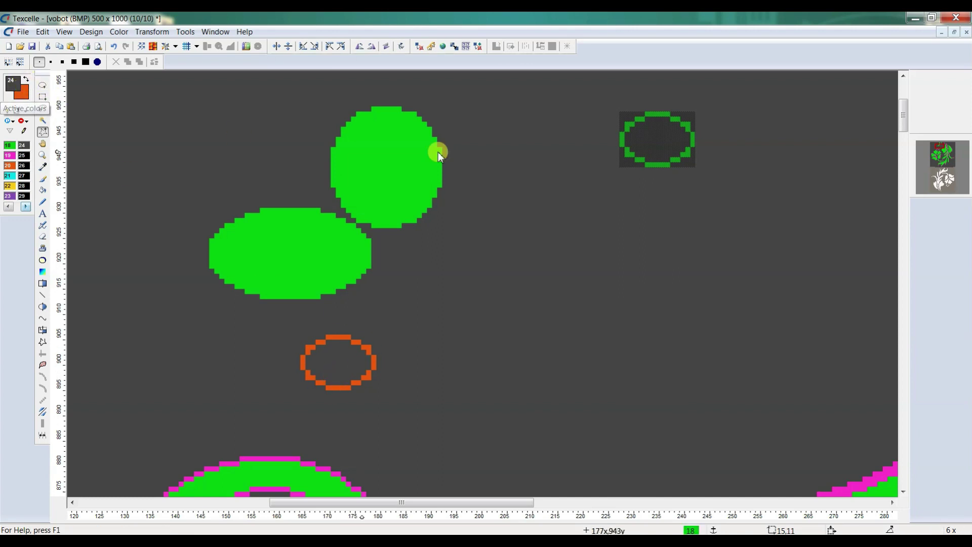
pyautogui.scroll(-2, 542, 151)
pyautogui.hotkey('ctrl', 'z')
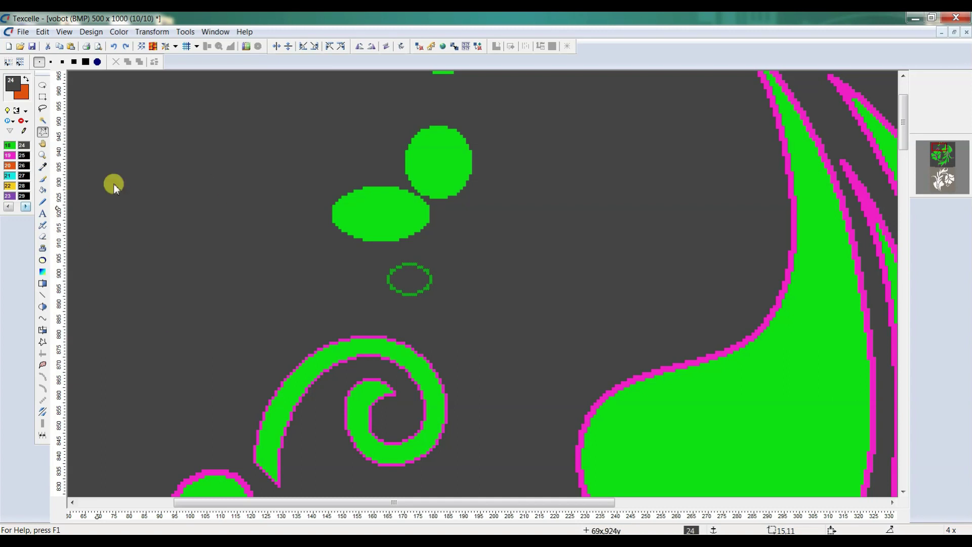
# Swap the active colors so that orange 20 is the foreground and gray 24 the background, and clear the outline's selection
pyautogui.click(26, 79)
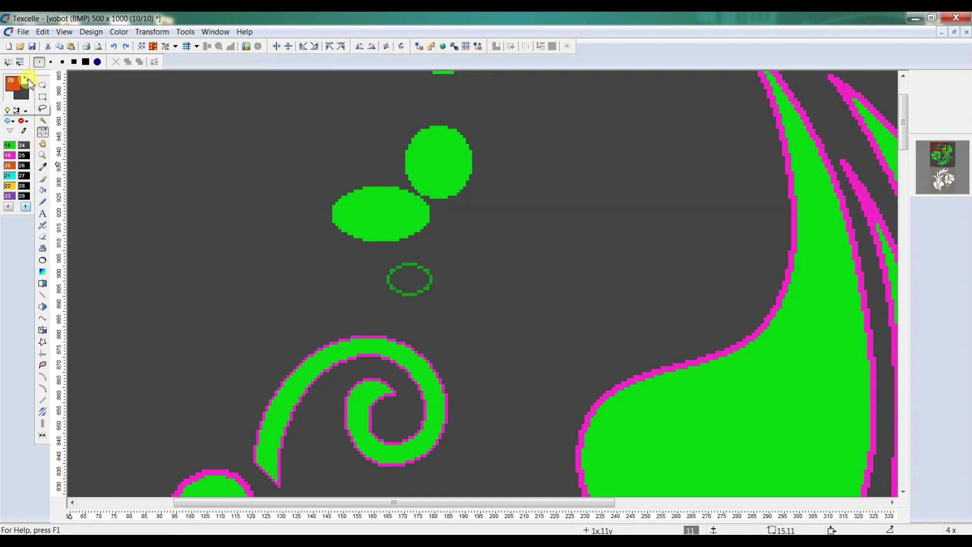
pyautogui.hotkey('ctrl', 'e')
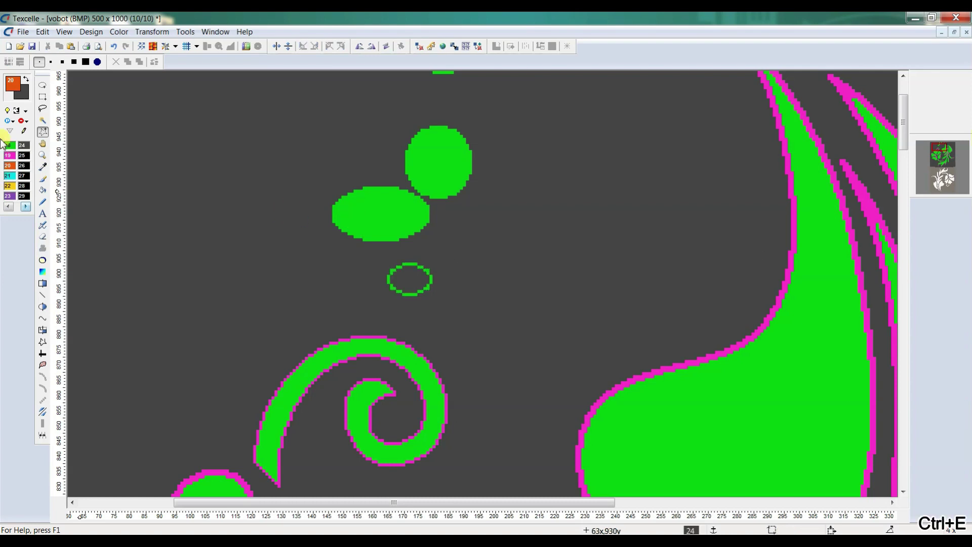
# Select the two touching green ellipses with the Magic wand, start a Free rotation, and cut them from the design
pyautogui.click(386, 204)
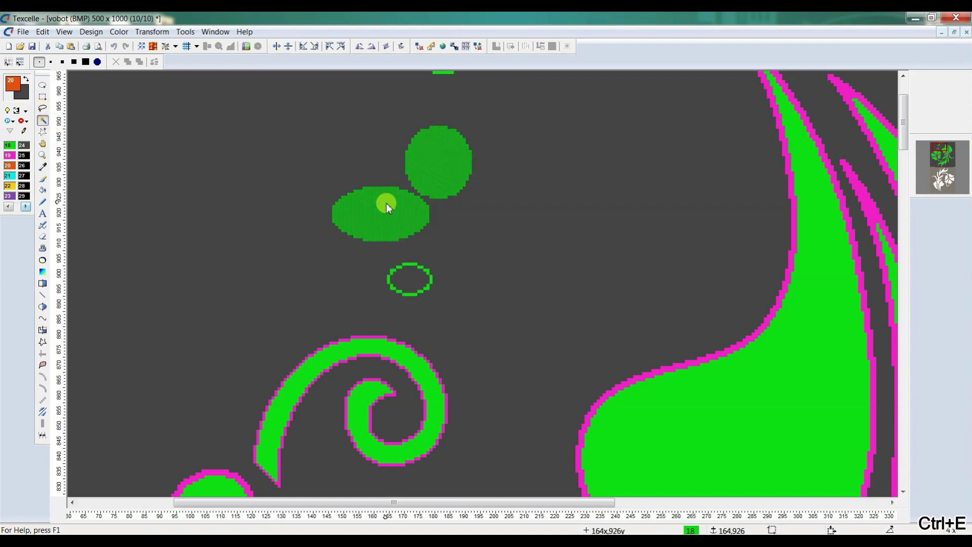
pyautogui.rightClick(436, 153)
pyautogui.moveTo(453, 171)
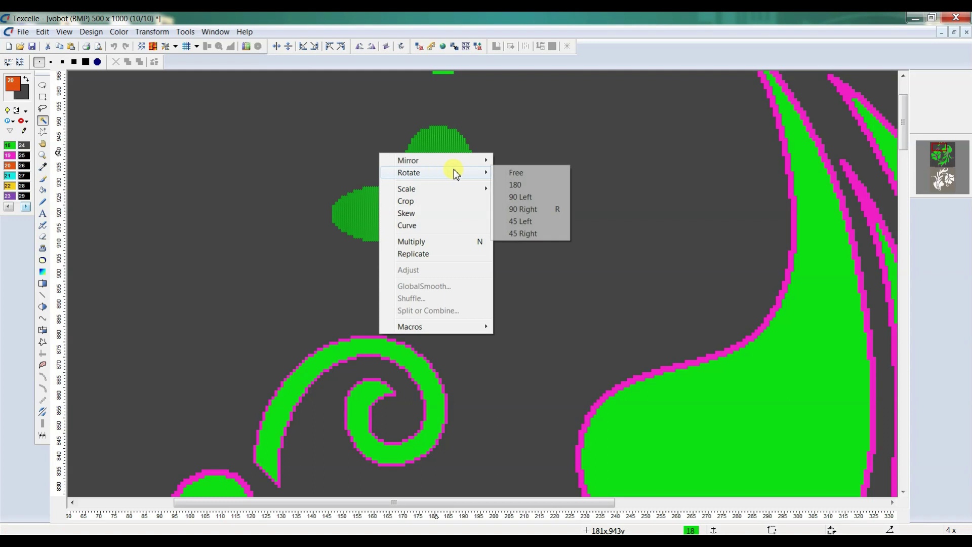
pyautogui.click(512, 172)
pyautogui.hotkey('ctrl', 'x')
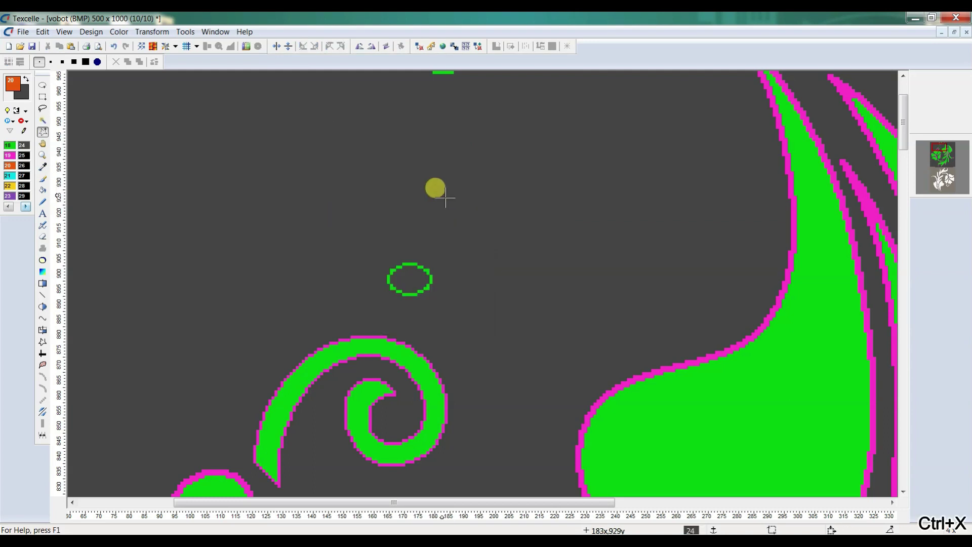
# Undo the cut of the two touching ellipses and clear their selection
pyautogui.scroll(-2, 440, 192)
pyautogui.scroll(1, 408, 164)
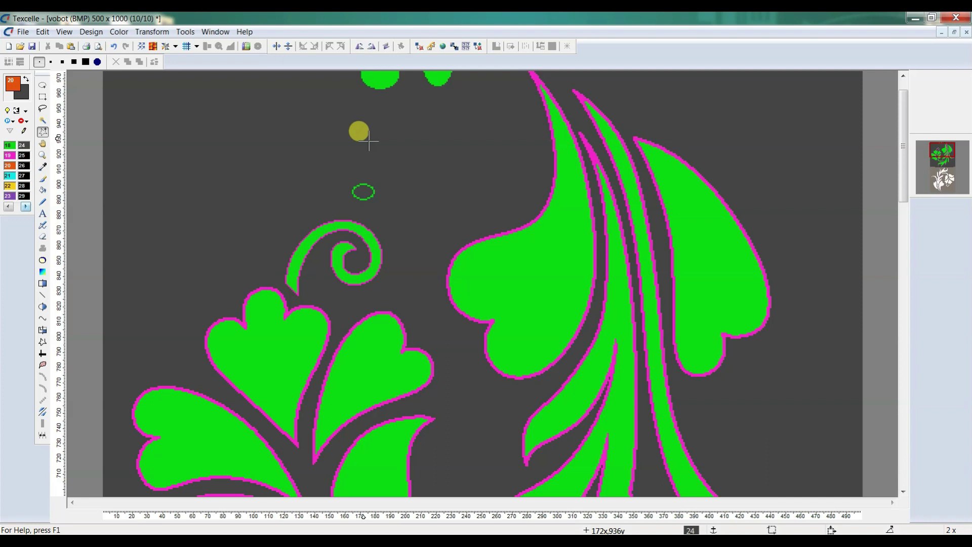
pyautogui.scroll(1, 420, 215)
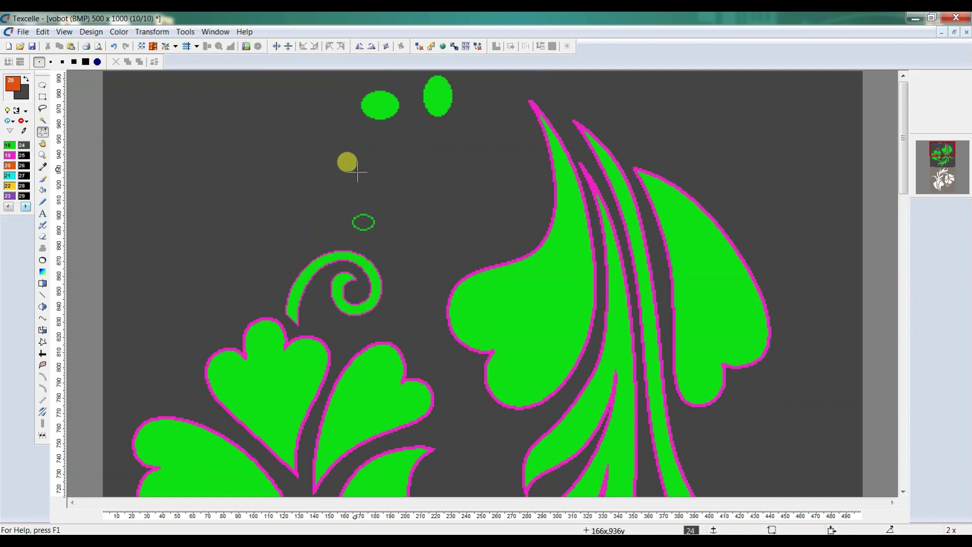
pyautogui.hotkey('ctrl', 'z')
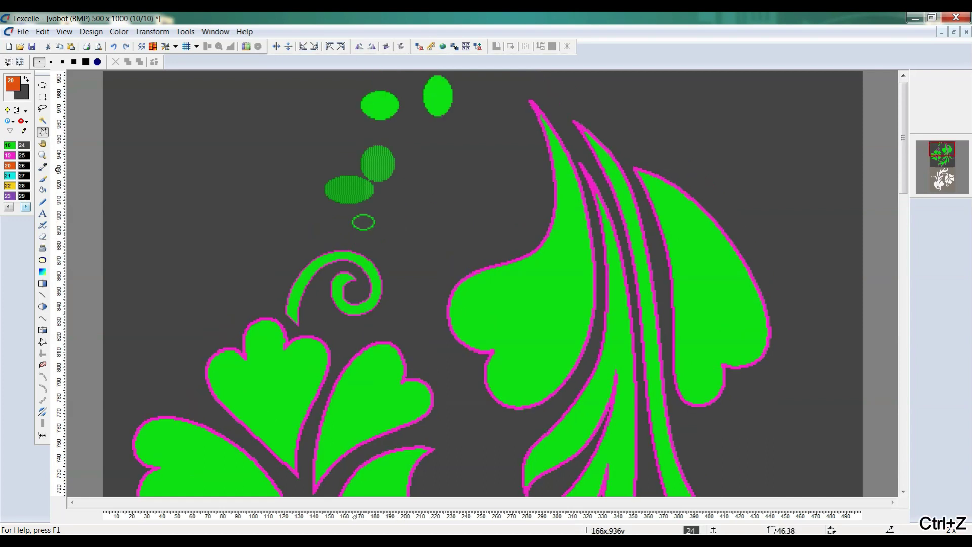
pyautogui.click(45, 133)
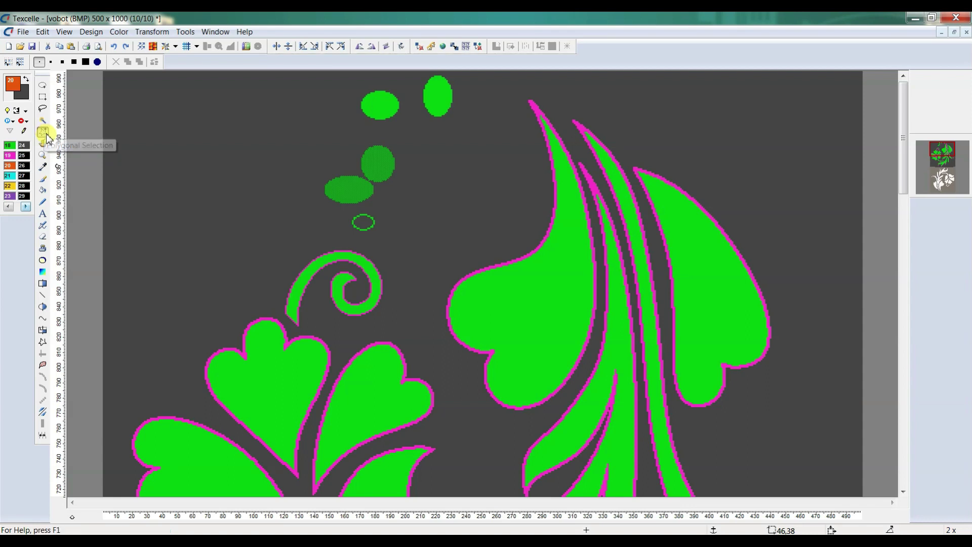
pyautogui.hotkey('ctrl', 'e')
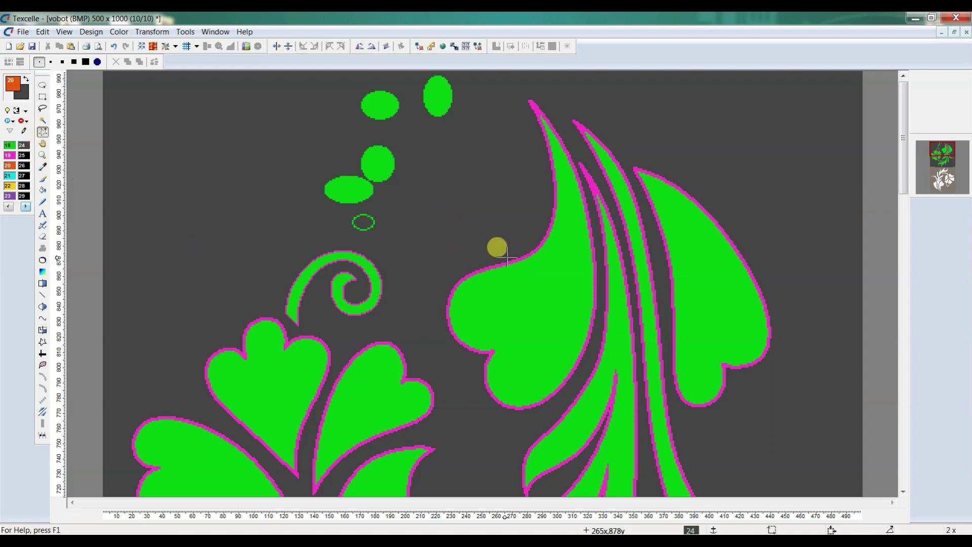
# Make an elliptical selection of about 130 by 93 pixels across the curved leaves, and clear it
pyautogui.scroll(1, 507, 251)
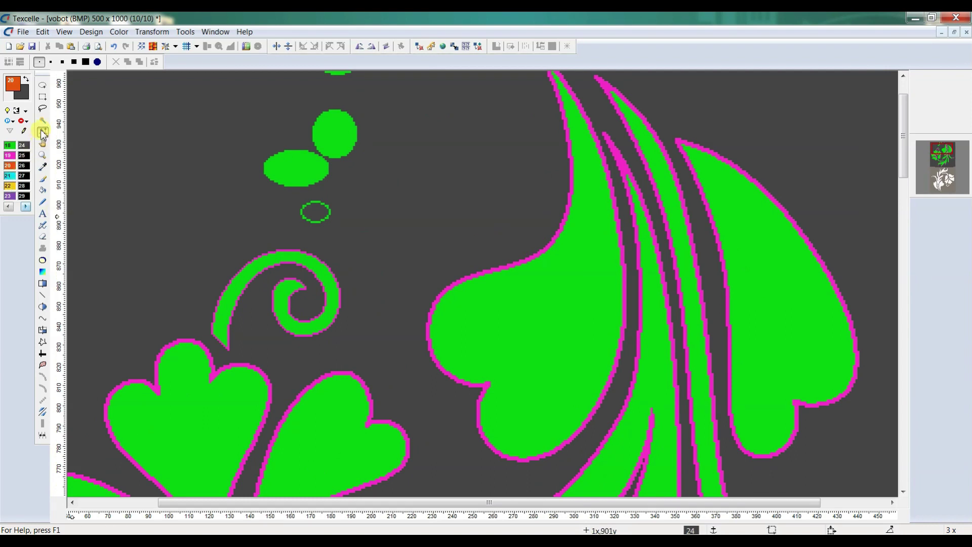
pyautogui.click(43, 85)
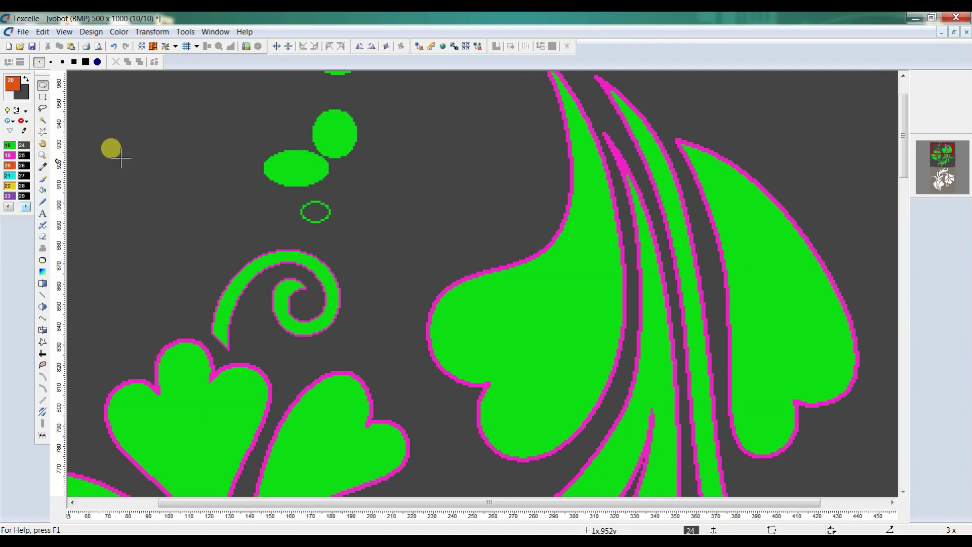
pyautogui.moveTo(551, 284); pyautogui.dragTo(779, 438)
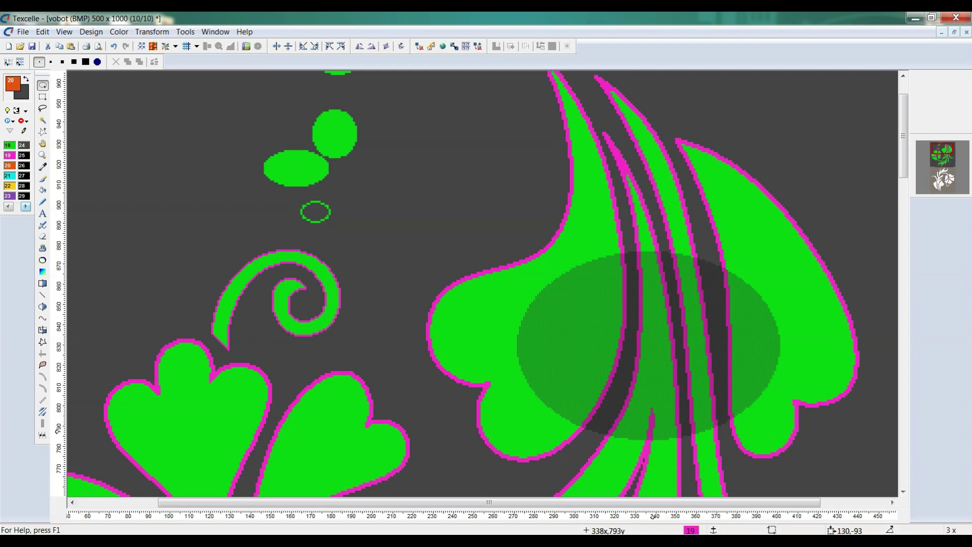
pyautogui.hotkey('ctrl', 'e')
# Make a rectangular selection of about 147 by 86 pixels across the curved leaves, and clear it
pyautogui.click(43, 96)
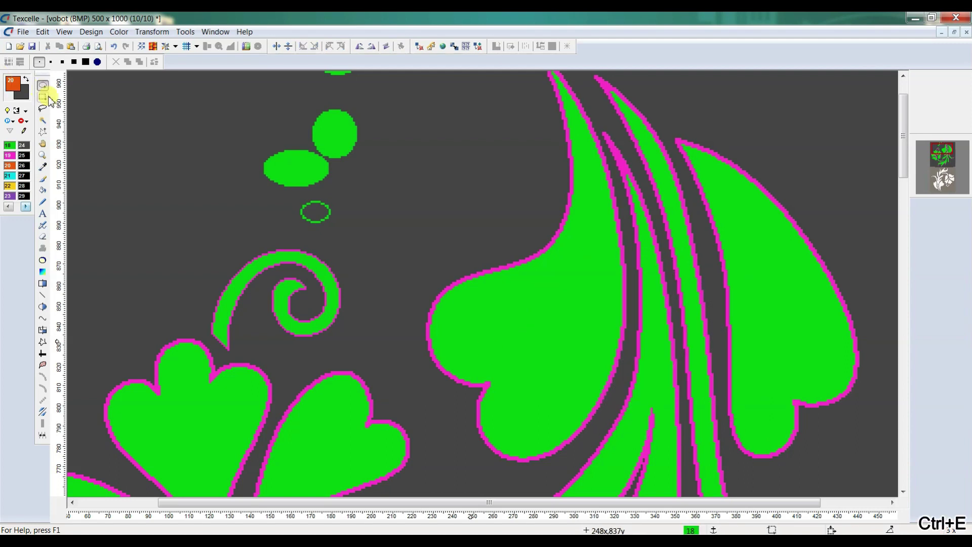
pyautogui.moveTo(524, 253); pyautogui.dragTo(823, 427)
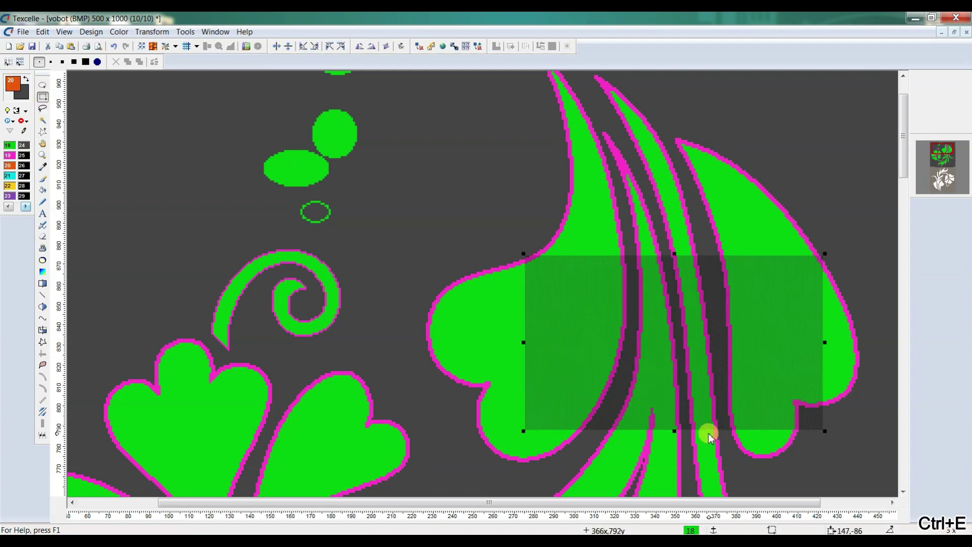
pyautogui.hotkey('ctrl', 'd')
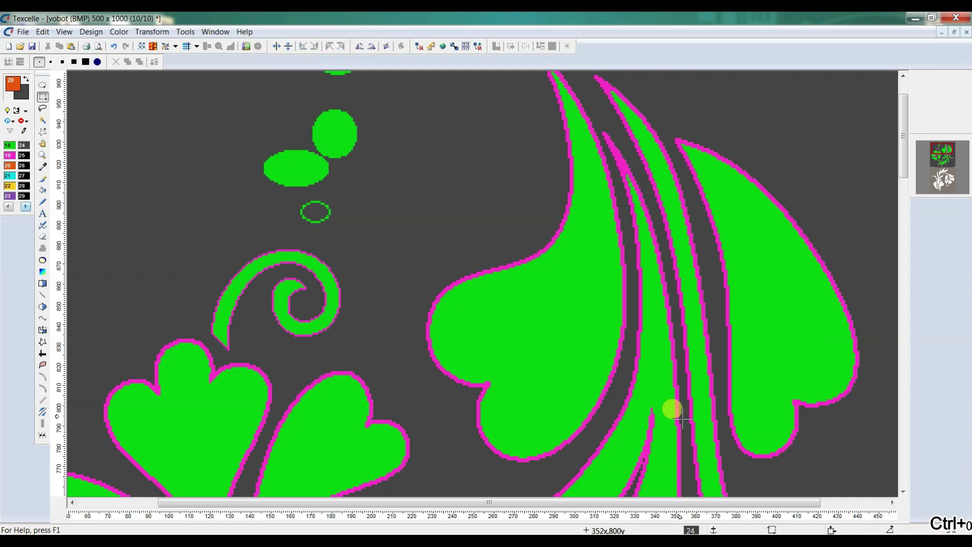
# Select the green fill of the large heart-shaped leaf with the Magic wand, and clear the selection
pyautogui.click(42, 121)
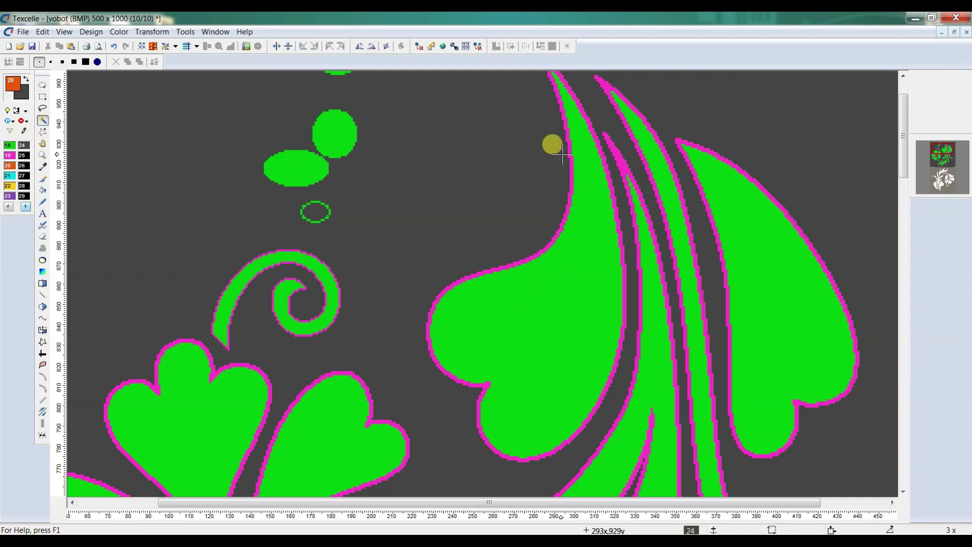
pyautogui.click(581, 291)
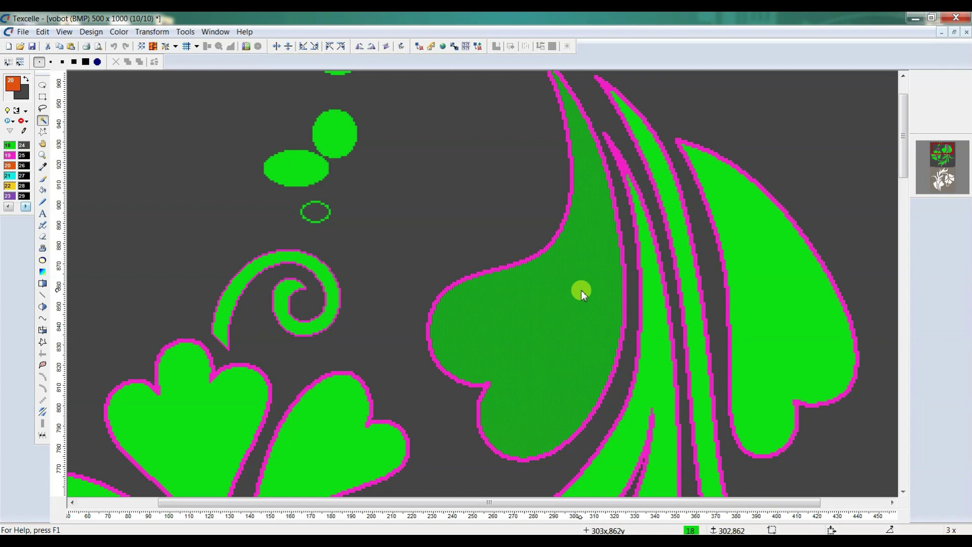
pyautogui.click(524, 289)
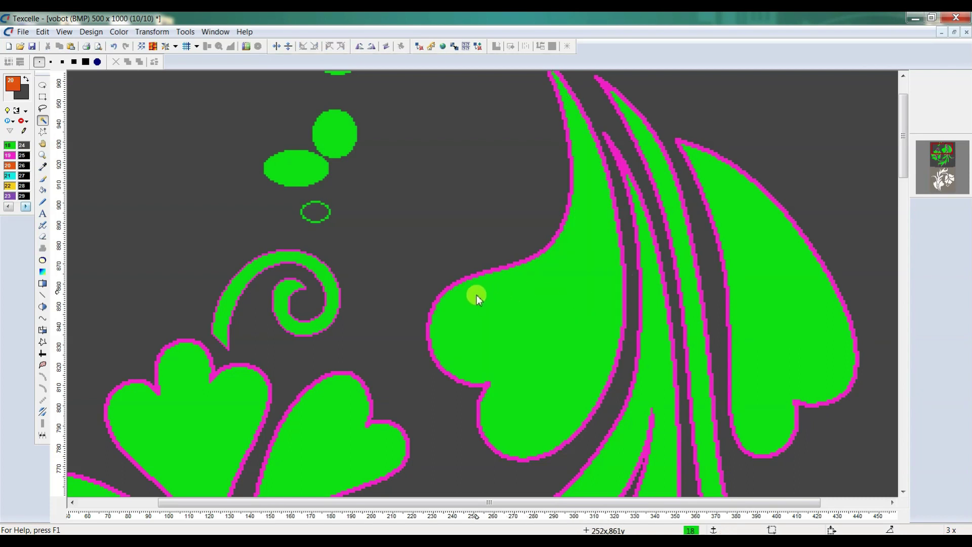
pyautogui.hotkey('ctrl', 'e')
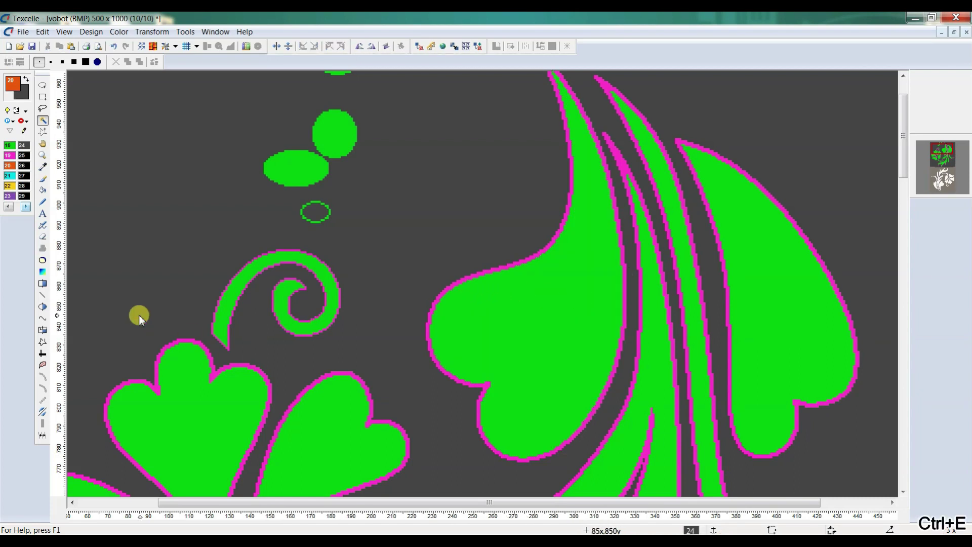
# Outline the large heart-shaped leaf with a closed Polygonal Selection of about 123 by 220 pixels
pyautogui.click(42, 132)
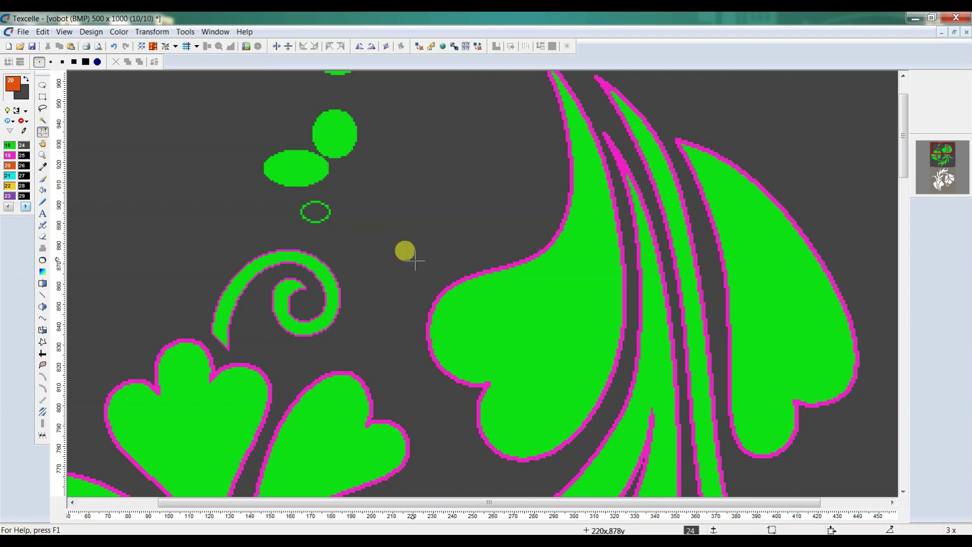
pyautogui.scroll(-2, 405, 252)
pyautogui.scroll(1, 495, 137)
pyautogui.scroll(2, 464, 177)
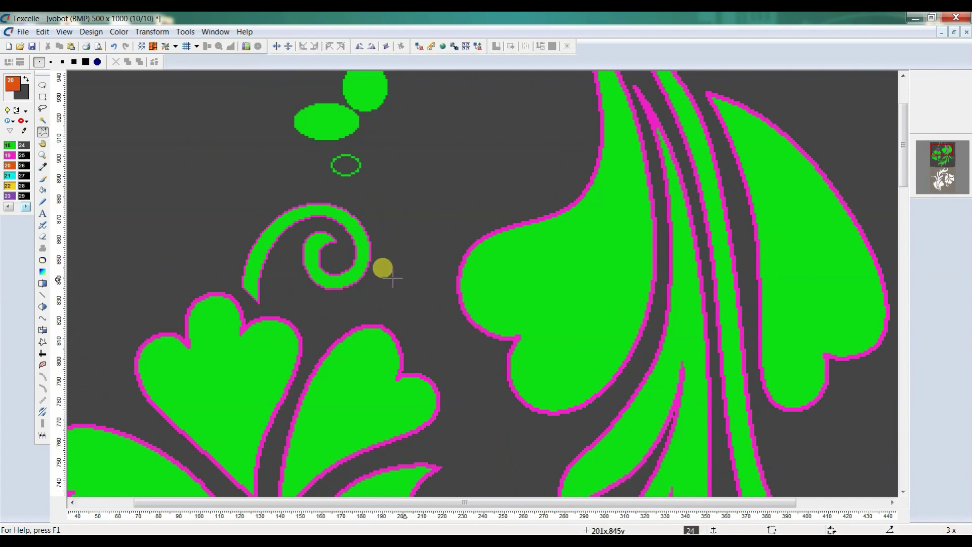
pyautogui.moveTo(430, 248)
pyautogui.mouseDown()
pyautogui.moveTo(480, 208)
pyautogui.moveTo(541, 194)
pyautogui.moveTo(570, 194)
pyautogui.moveTo(567, 213)
pyautogui.moveTo(581, 223)
pyautogui.moveTo(555, 145)
pyautogui.moveTo(569, 97)
pyautogui.moveTo(611, 135)
pyautogui.moveTo(678, 309)
pyautogui.moveTo(671, 351)
pyautogui.moveTo(605, 435)
pyautogui.moveTo(495, 426)
pyautogui.moveTo(441, 309)
pyautogui.moveTo(438, 239)
pyautogui.mouseUp()
pyautogui.click(436, 239)
pyautogui.scroll(-1, 438, 238)
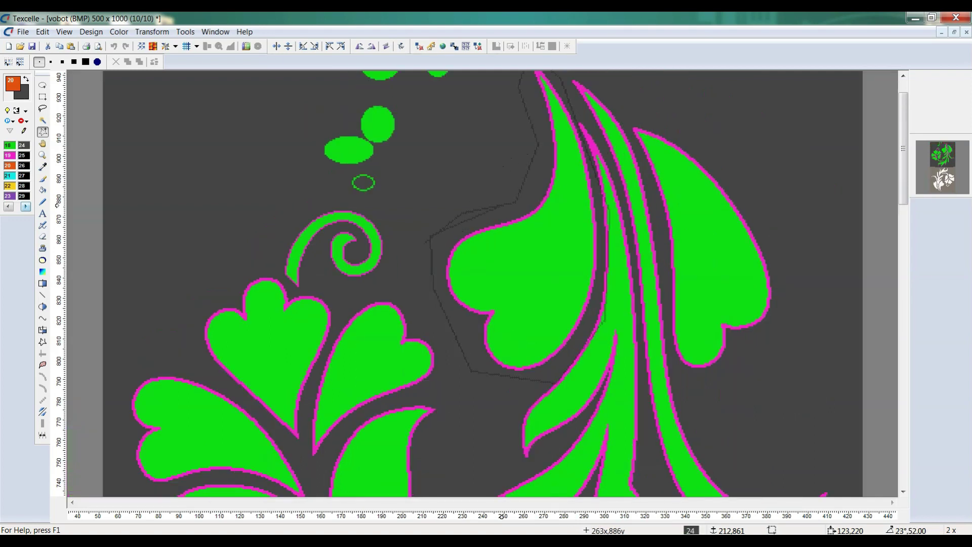
pyautogui.scroll(1, 439, 239)
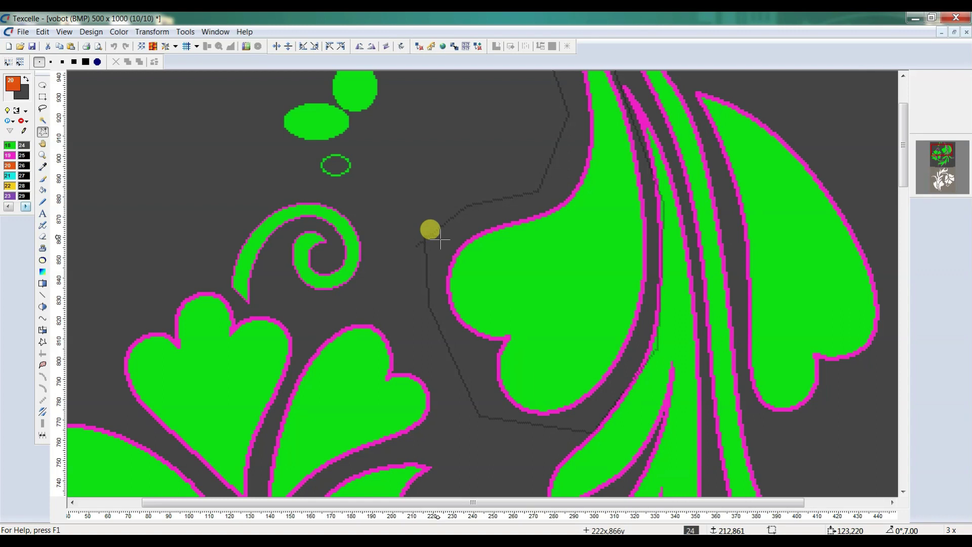
pyautogui.click(440, 238)
# Create a separate pattern design from the polygon-selected leaf, and close that new design
pyautogui.scroll(-1, 440, 238)
pyautogui.moveTo(506, 246); pyautogui.dragTo(936, 297)
pyautogui.scroll(2, 528, 257)
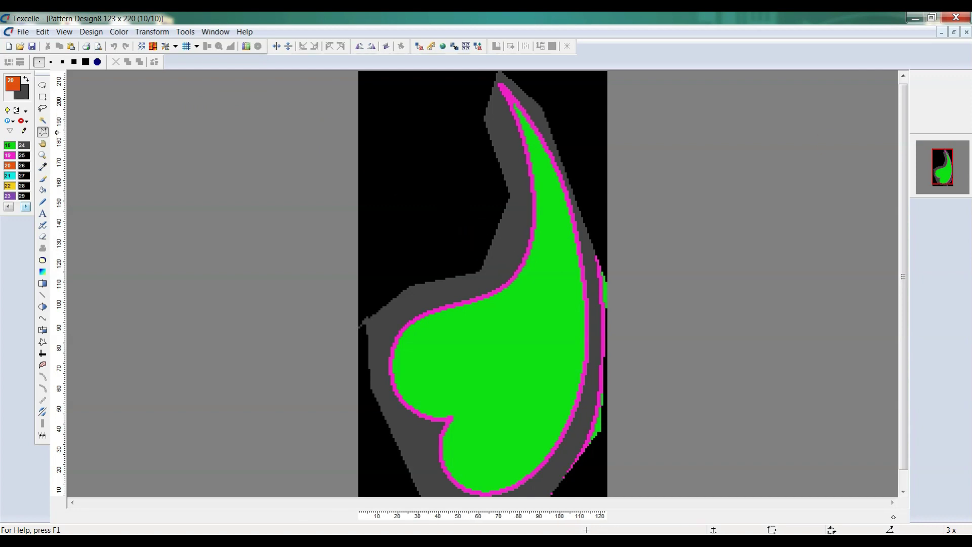
pyautogui.click(966, 32)
# Clear the polygonal selection around the heart-shaped leaf in the vobot design
pyautogui.scroll(-4, 340, 211)
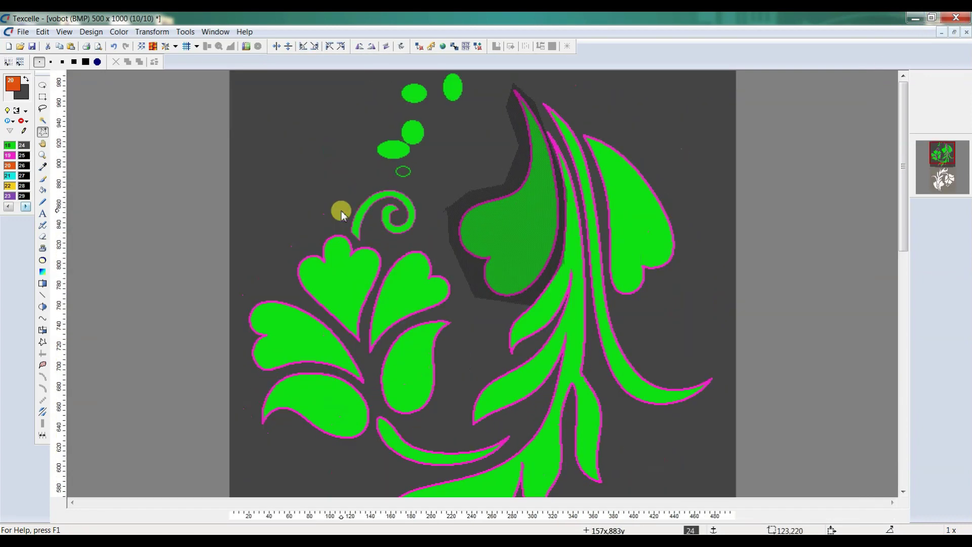
pyautogui.hotkey('ctrl', 'e')
pyautogui.scroll(5, 445, 197)
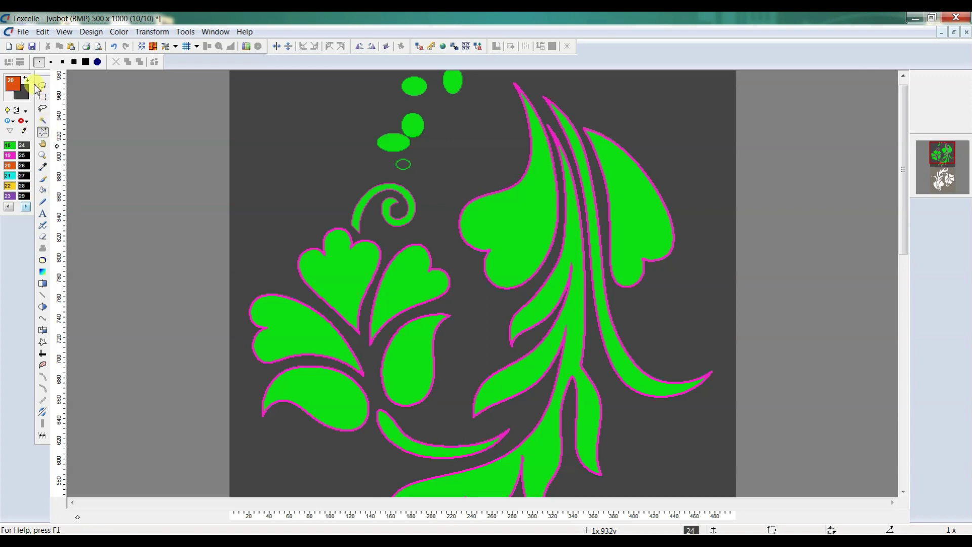
# Make a rectangular selection across the curved leaves and widen it to about 239 by 177 pixels, covering the whole heart-shaped lobe
pyautogui.click(43, 99)
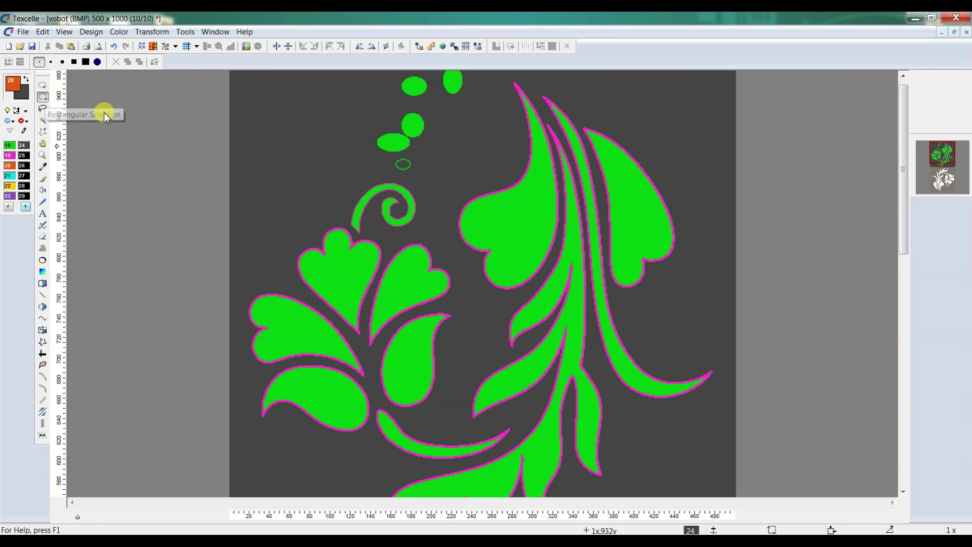
pyautogui.moveTo(467, 146); pyautogui.dragTo(694, 326)
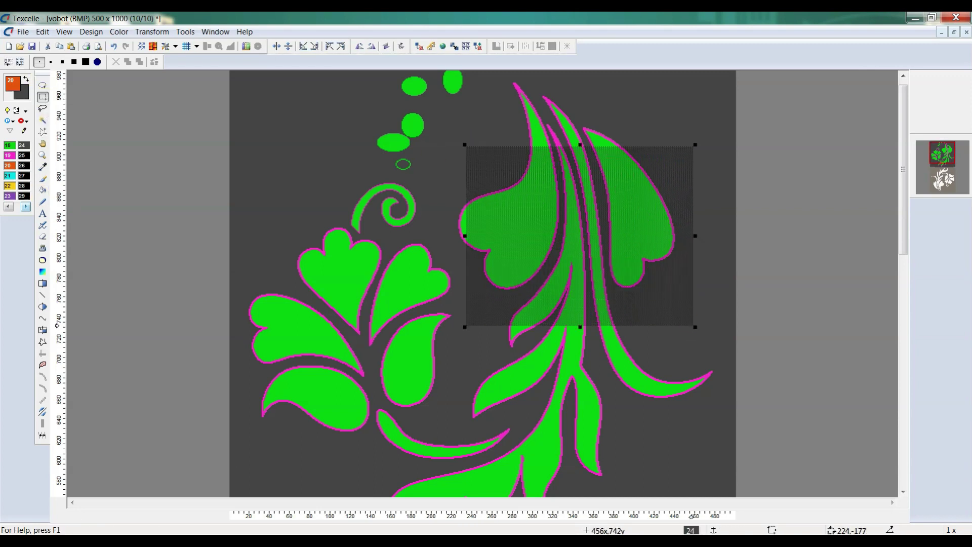
pyautogui.moveTo(465, 235); pyautogui.dragTo(449, 236)
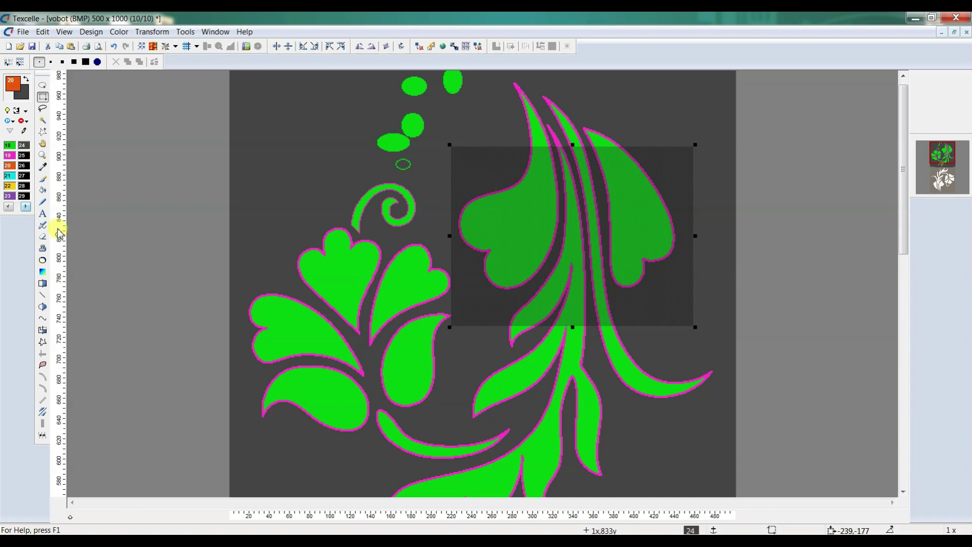
# Draw several freehand lines in orange 20 across the rectangular selection and past its edges
pyautogui.click(42, 202)
pyautogui.moveTo(474, 179)
pyautogui.mouseDown()
pyautogui.moveTo(711, 234)
pyautogui.moveTo(464, 146)
pyautogui.moveTo(450, 196)
pyautogui.mouseUp()
pyautogui.moveTo(505, 130)
pyautogui.mouseDown()
pyautogui.moveTo(736, 281)
pyautogui.moveTo(501, 299)
pyautogui.mouseUp()
pyautogui.moveTo(466, 148); pyautogui.dragTo(562, 292)
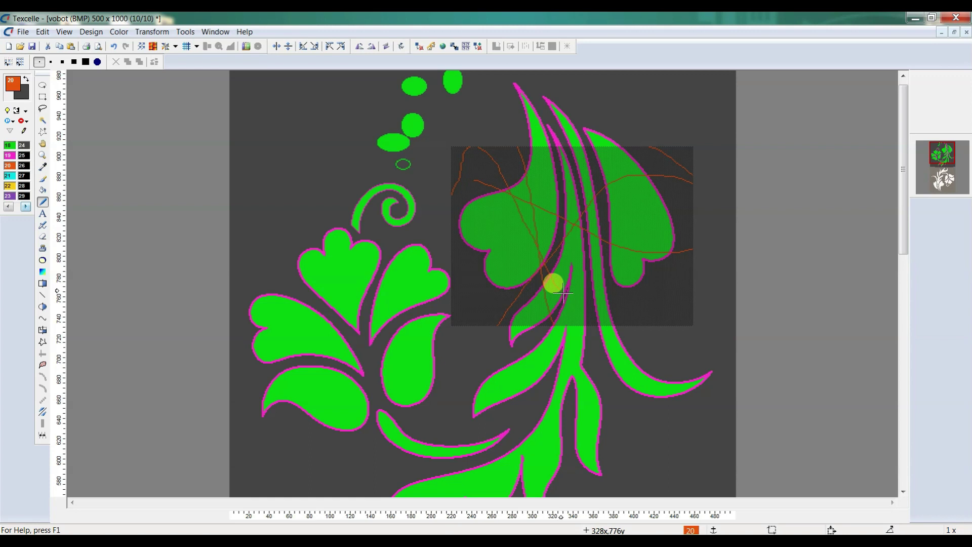
# Clear the rectangular selection, and undo back to the selected area without the orange freehand lines
pyautogui.press('r')
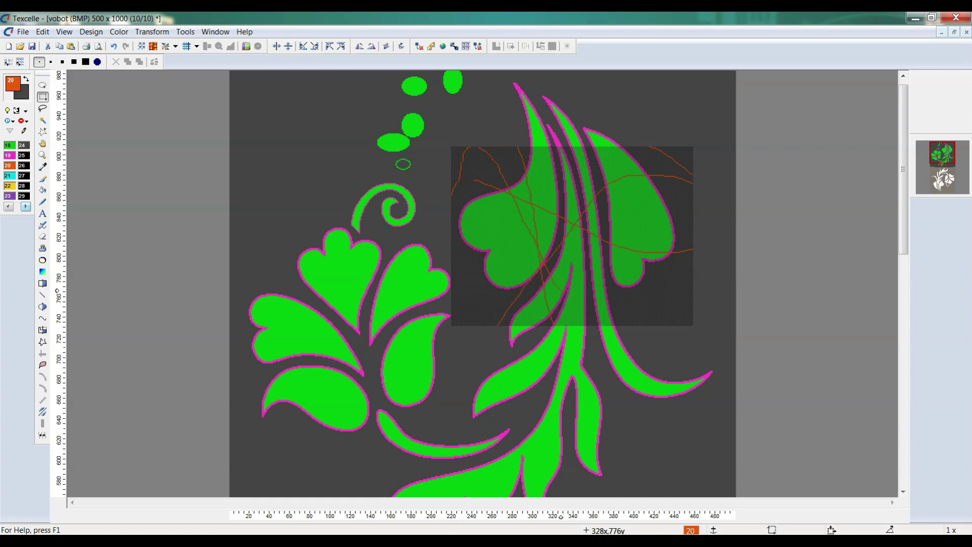
pyautogui.click(558, 285)
pyautogui.hotkey('ctrl', 'e')
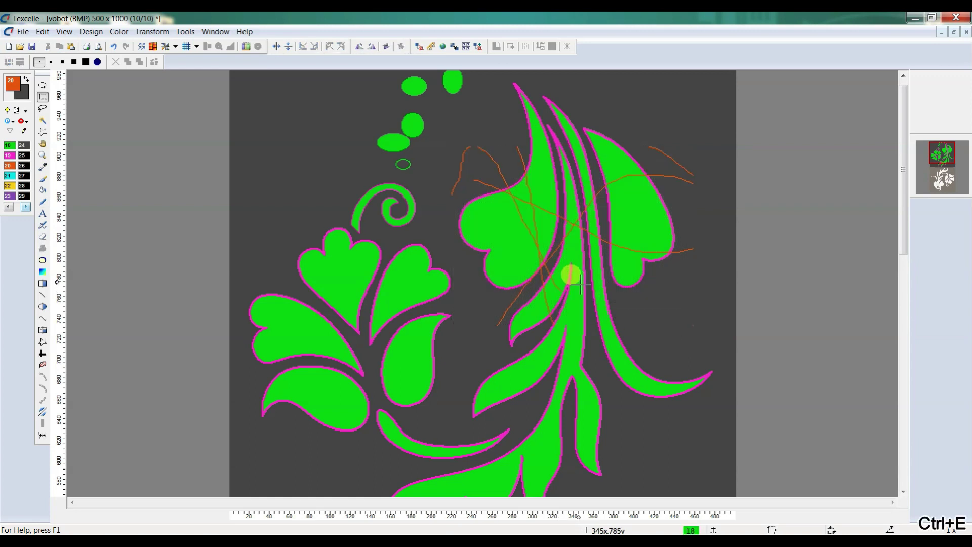
pyautogui.hotkey('ctrl', 'z')
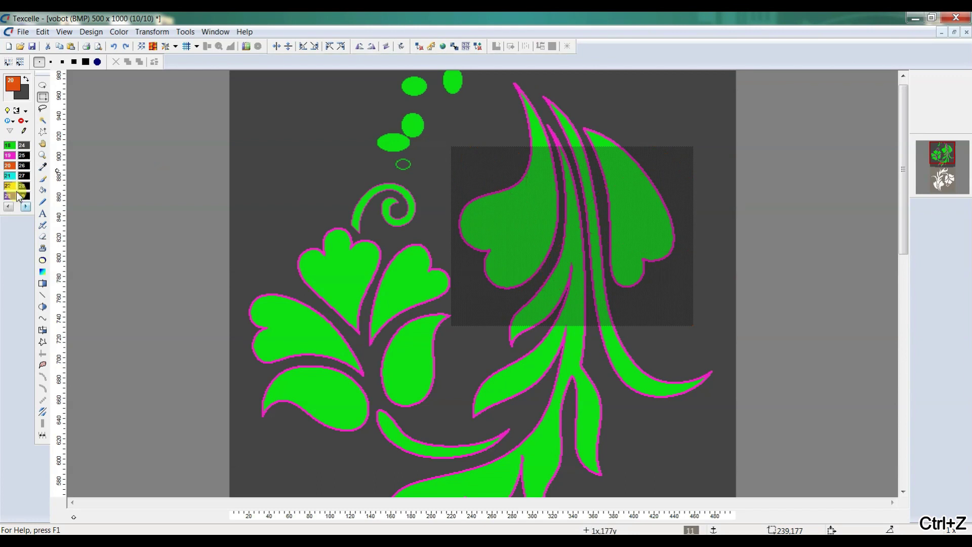
# Set the Bucket to fill all areas, and fill the green shapes and magenta outlines inside the rectangular selection with cyan 21
pyautogui.doubleClick(42, 190)
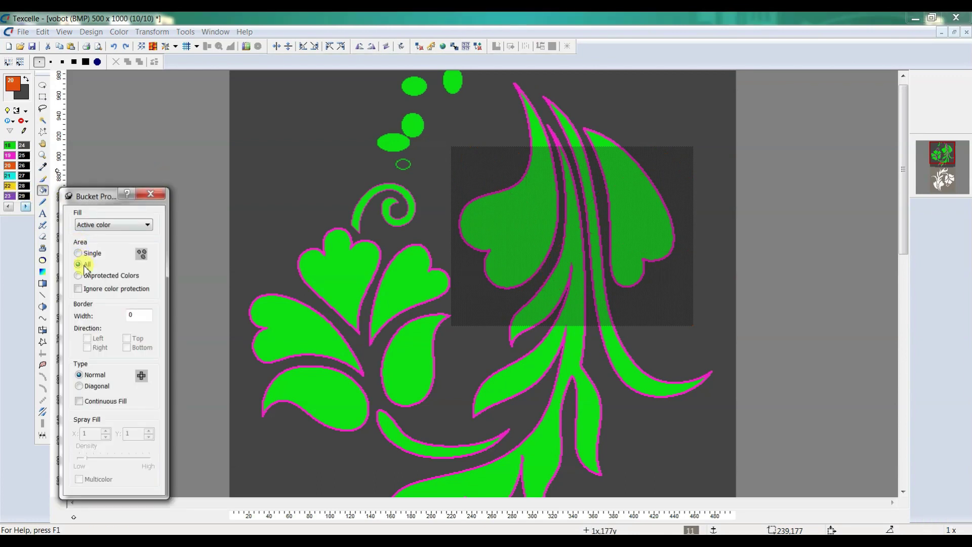
pyautogui.click(150, 193)
pyautogui.click(419, 195)
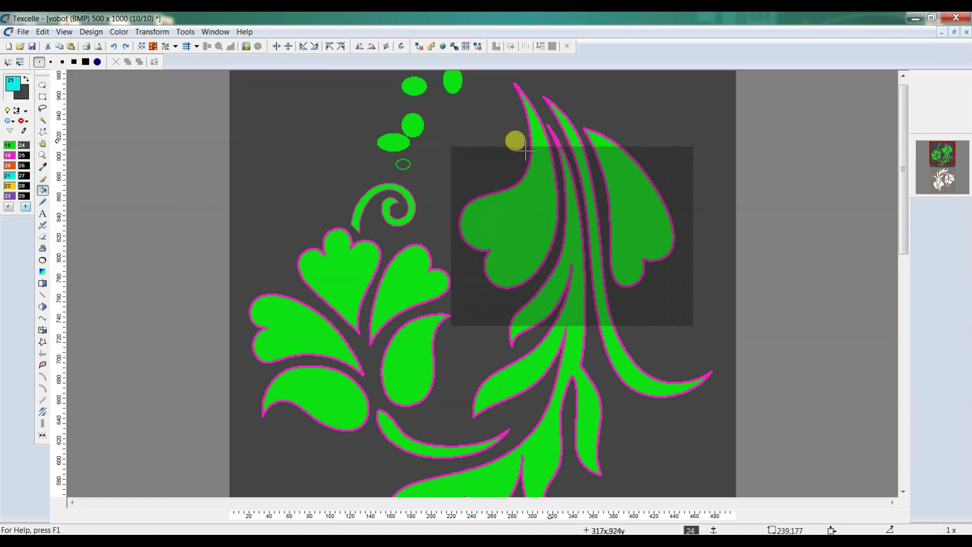
pyautogui.click(531, 206)
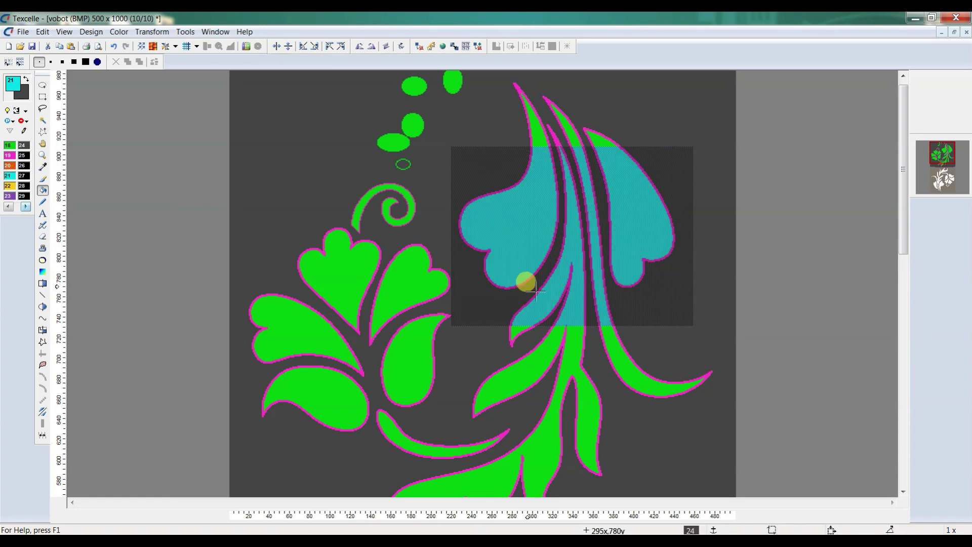
pyautogui.click(561, 209)
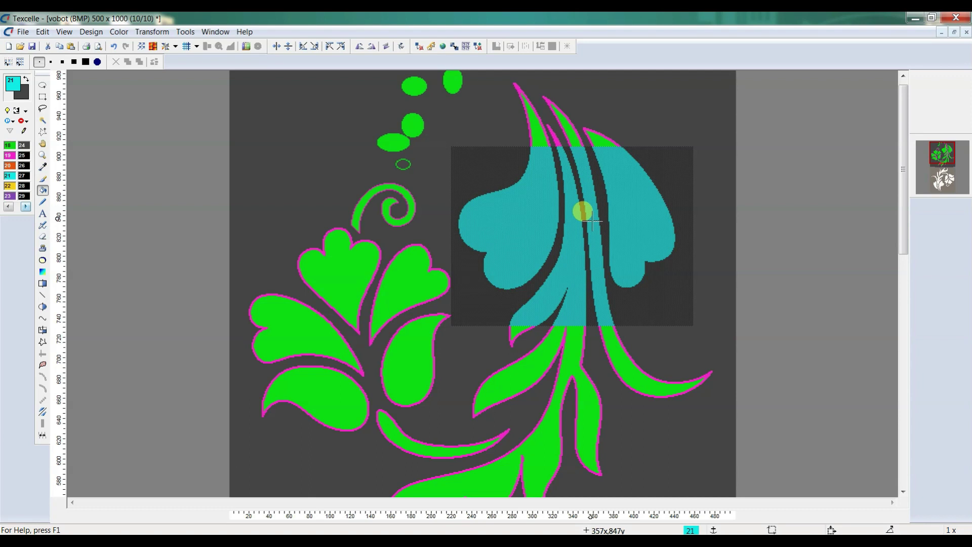
# Undo the cyan fills and clear the rectangular selection over the curved leaves
pyautogui.hotkey('ctrl', 'z')
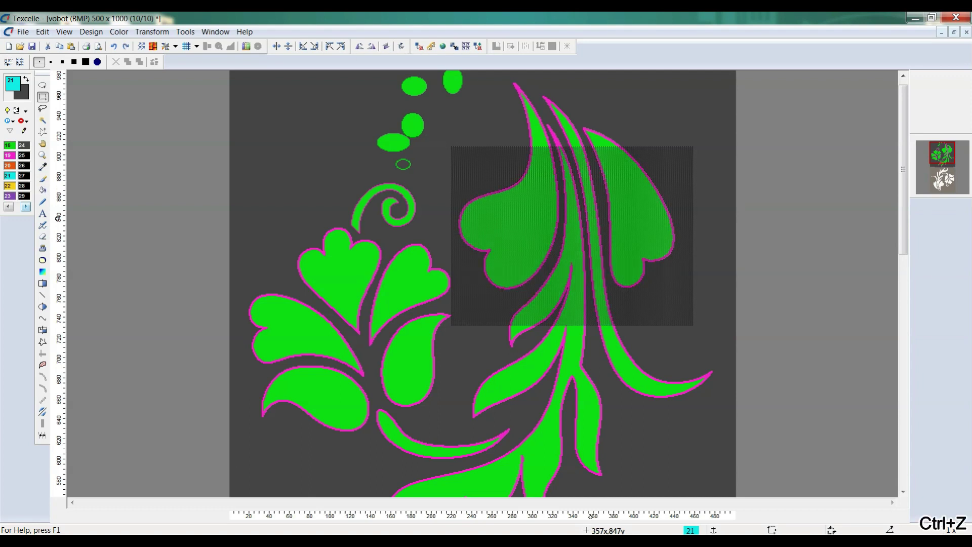
pyautogui.hotkey('ctrl', 'e')
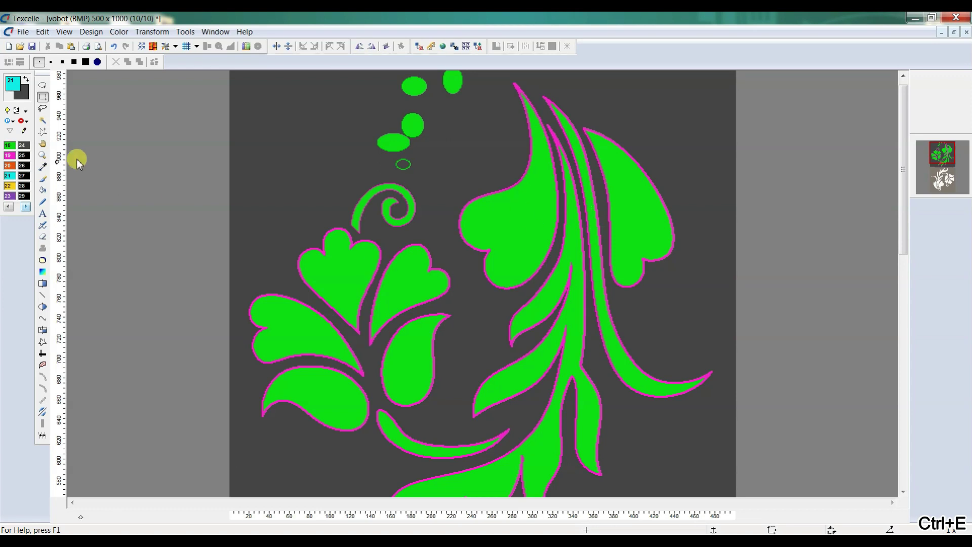
pyautogui.click(43, 86)
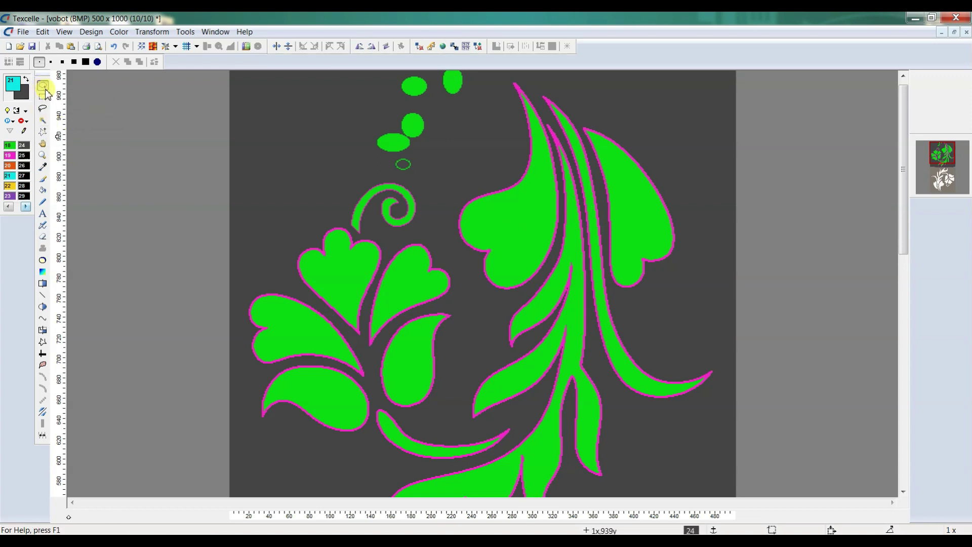
pyautogui.click(43, 97)
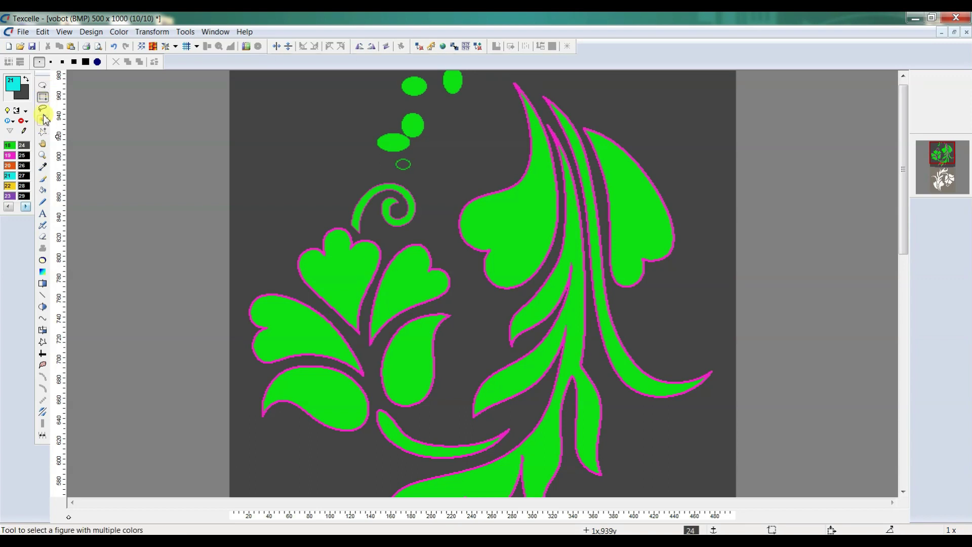
pyautogui.click(43, 108)
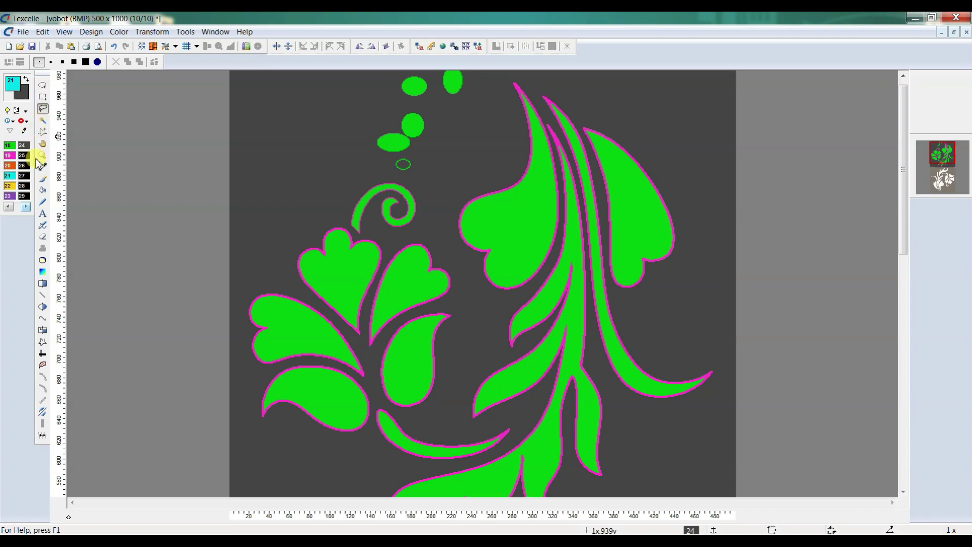
pyautogui.click(43, 132)
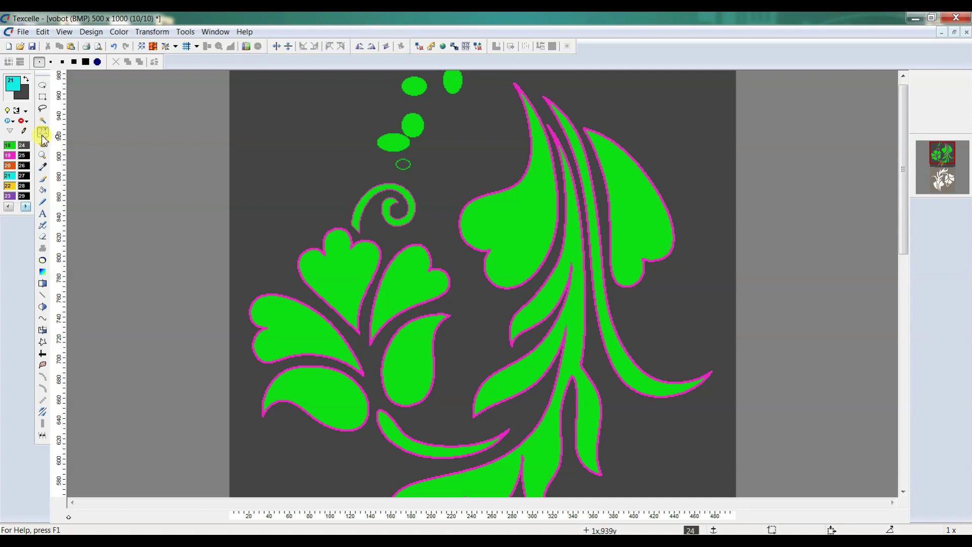
# Select four flower petals, the heart-shaped leaf and the dark background with the Magic wand, and clear the selection
pyautogui.click(46, 124)
pyautogui.click(326, 286)
pyautogui.click(389, 286)
pyautogui.click(524, 223)
pyautogui.click(262, 402)
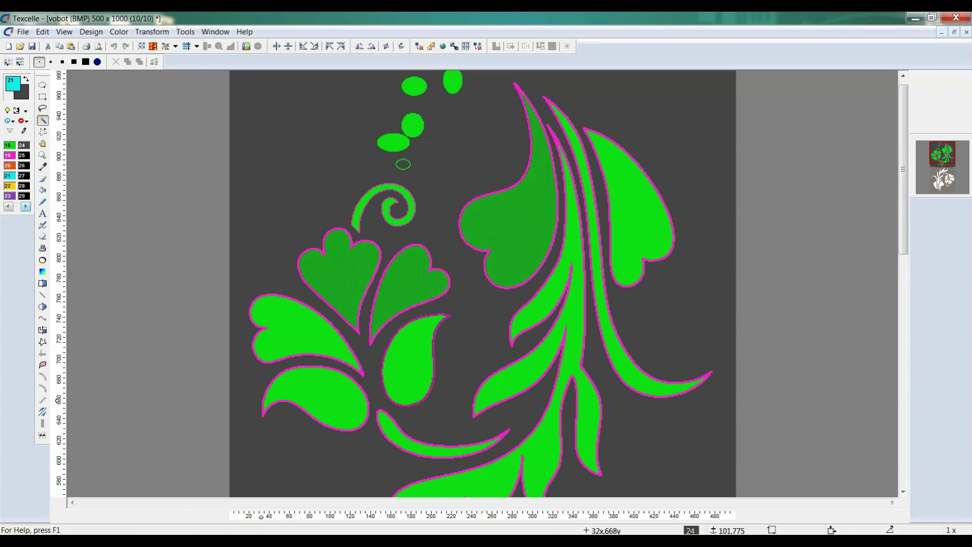
pyautogui.click(304, 397)
pyautogui.click(287, 326)
pyautogui.hotkey('ctrl', 'e')
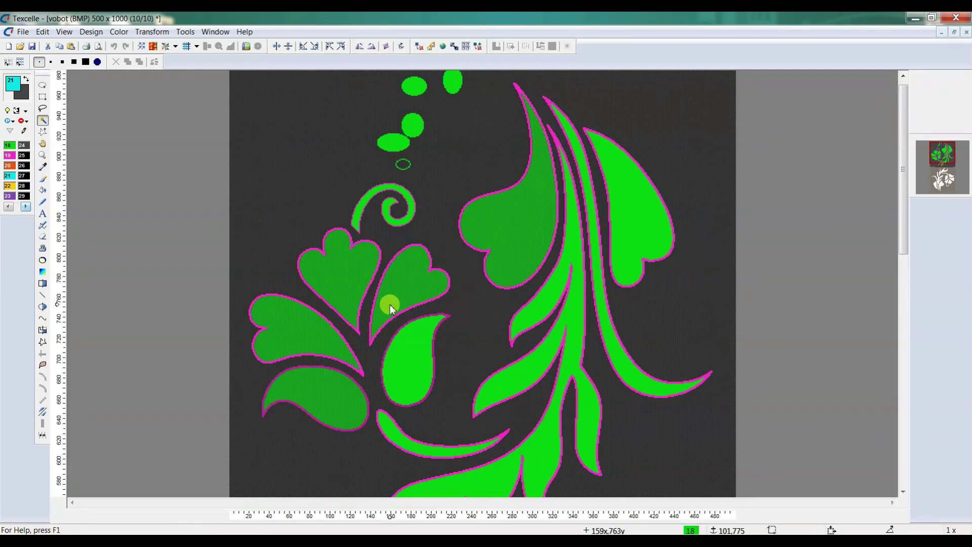
pyautogui.hotkey('ctrl', 'e')
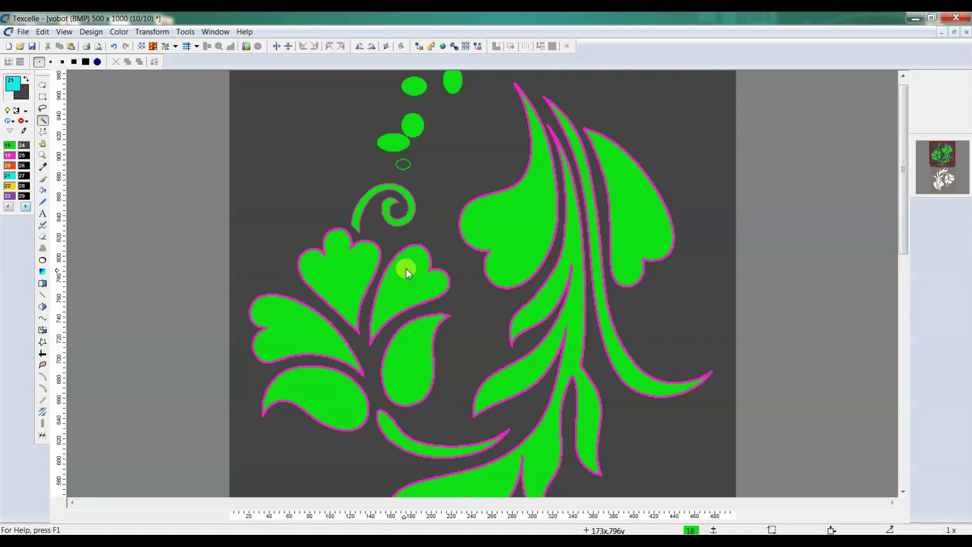
pyautogui.scroll(-2, 445, 218)
pyautogui.scroll(3, 440, 193)
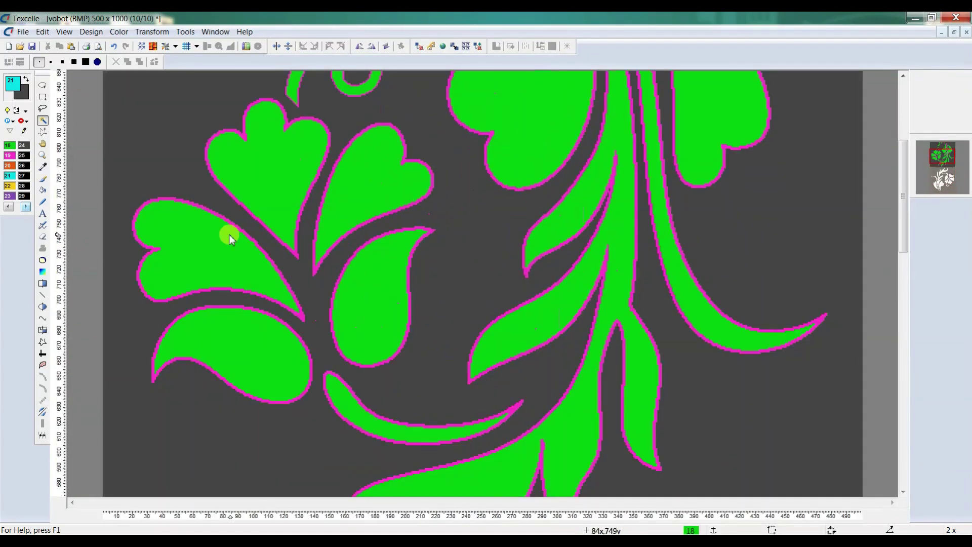
pyautogui.click(44, 90)
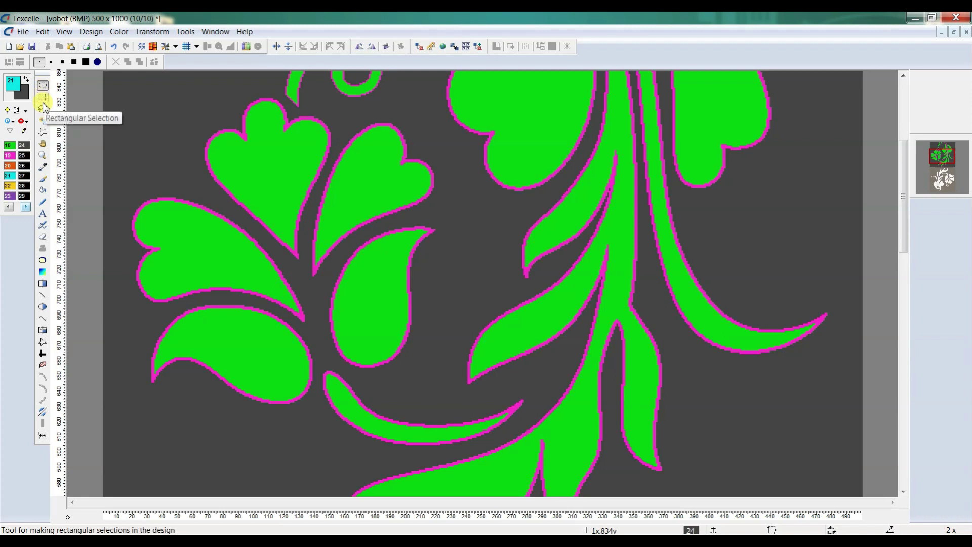
pyautogui.click(43, 121)
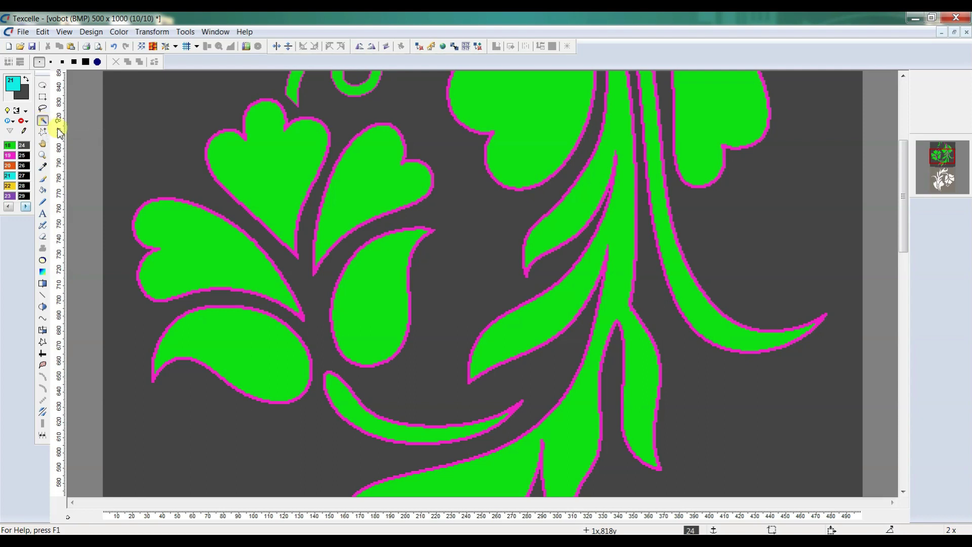
pyautogui.scroll(-3, 303, 177)
pyautogui.scroll(1, 436, 194)
pyautogui.scroll(-3, 481, 268)
pyautogui.scroll(3, 481, 268)
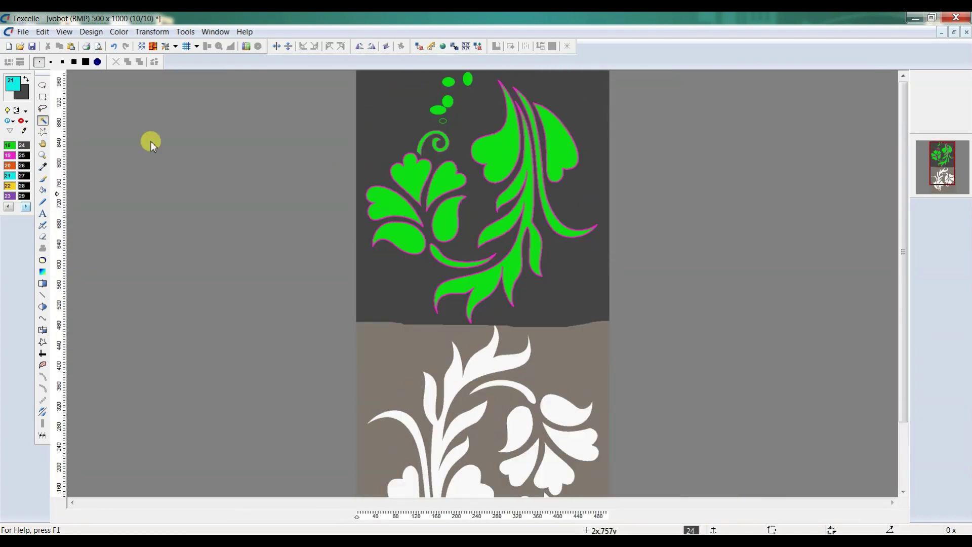
# Set the Magic wand to the All area, and select all the green shapes and their magenta outlines
pyautogui.click(44, 122)
pyautogui.click(44, 124)
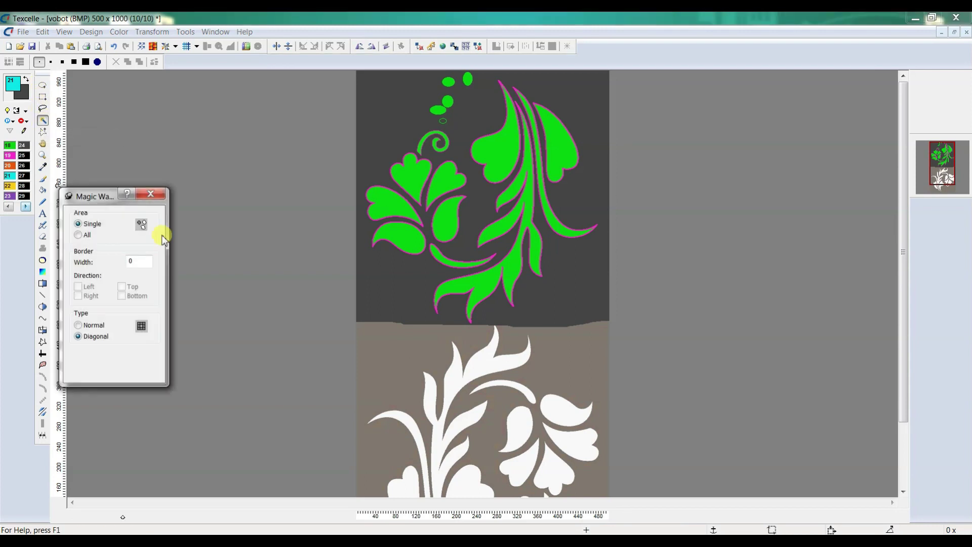
pyautogui.click(158, 196)
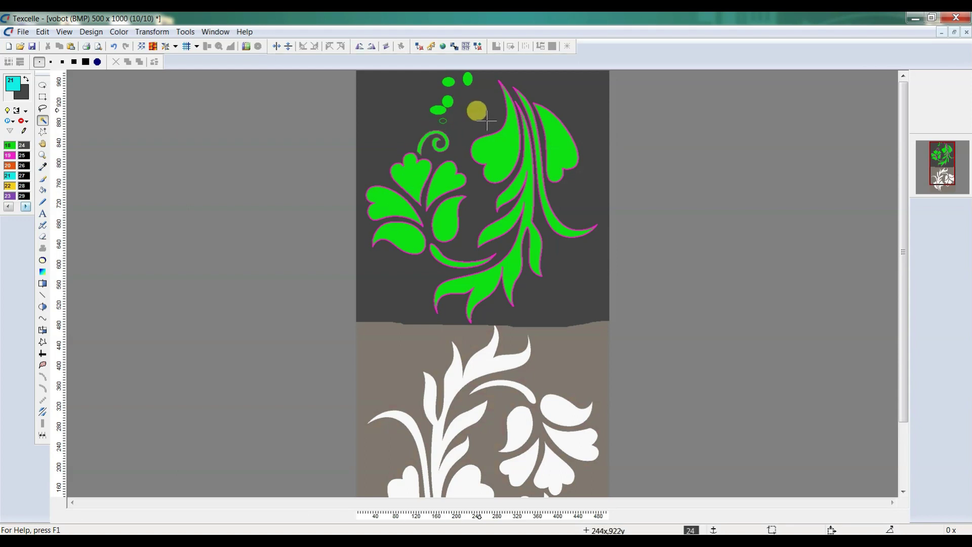
pyautogui.scroll(1, 476, 175)
pyautogui.scroll(1, 345, 162)
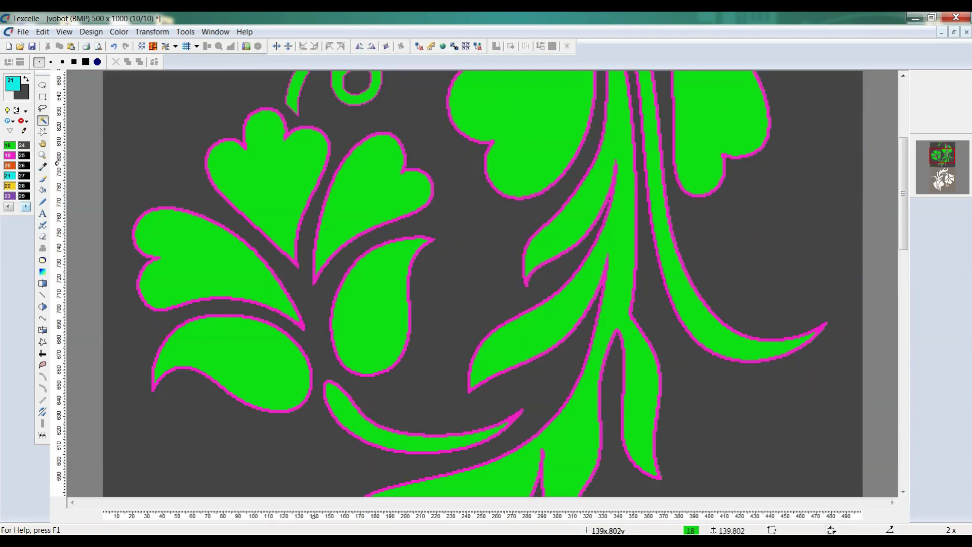
pyautogui.click(324, 168)
pyautogui.scroll(-3, 325, 168)
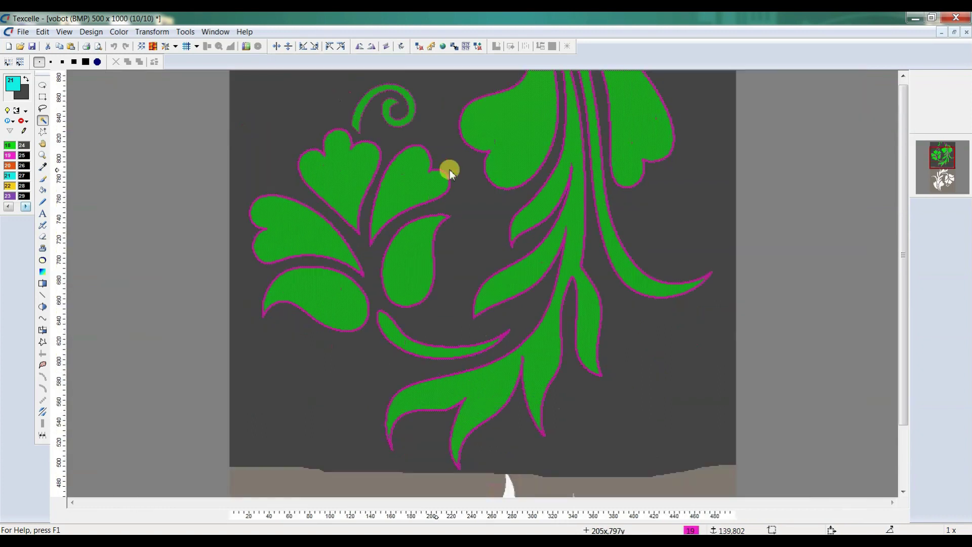
# Convert the wand selection into a movable figure, and paste a copy of it over the white floral motif
pyautogui.rightClick(488, 182)
pyautogui.moveTo(487, 212)
pyautogui.click(573, 209)
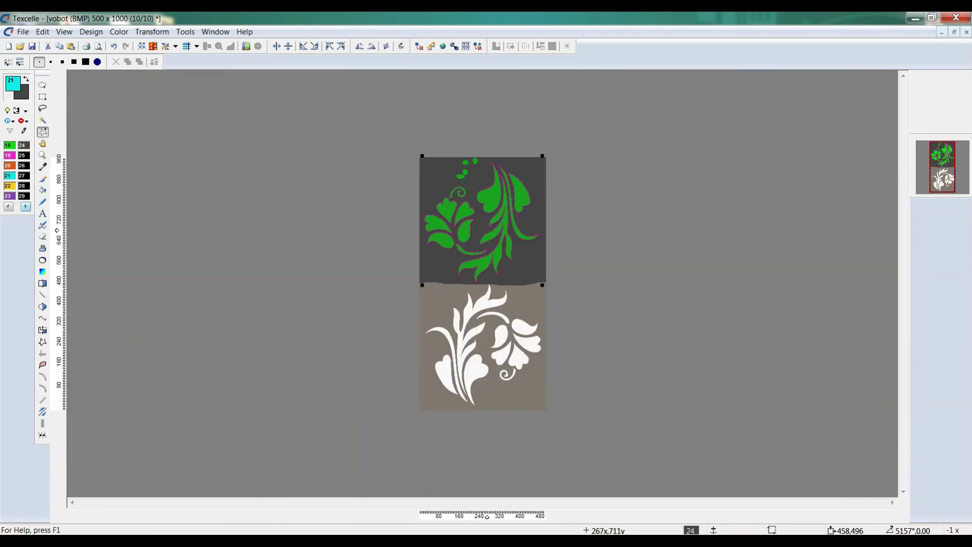
pyautogui.hotkey('ctrl', 'c')
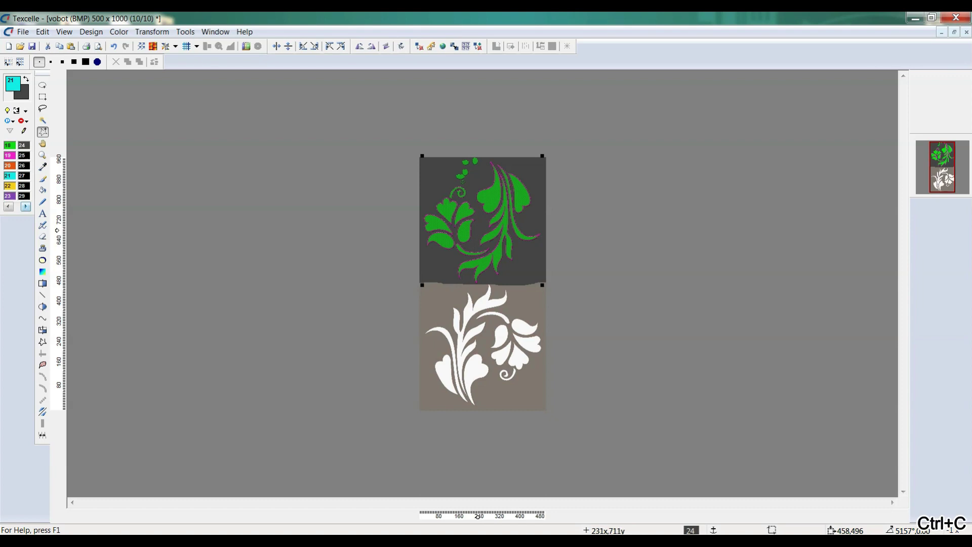
pyautogui.hotkey('ctrl', 'v')
pyautogui.moveTo(466, 211); pyautogui.dragTo(481, 374)
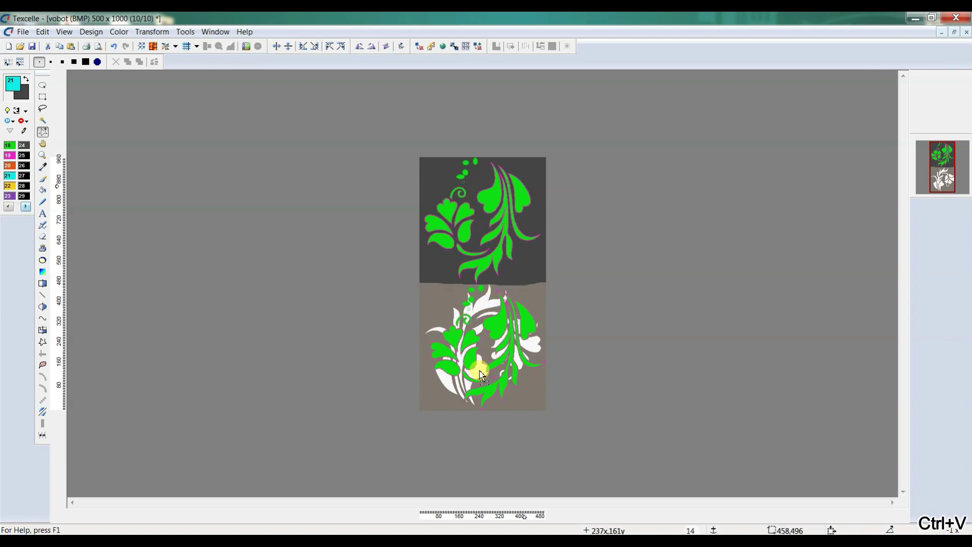
# Mirror the pasted green motif horizontally and vertically, and align it over the white floral motif
pyautogui.scroll(1, 488, 334)
pyautogui.moveTo(496, 340); pyautogui.dragTo(489, 348)
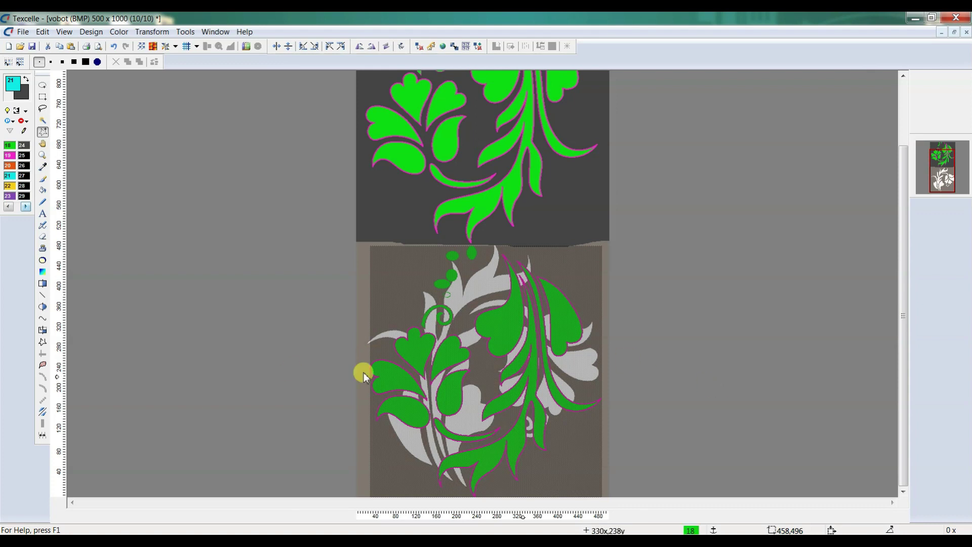
pyautogui.click(277, 46)
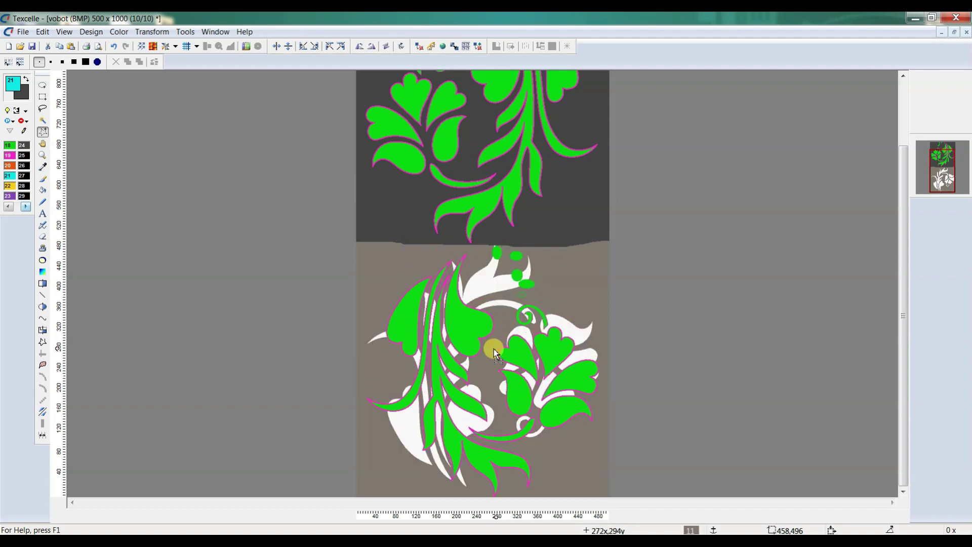
pyautogui.click(494, 350)
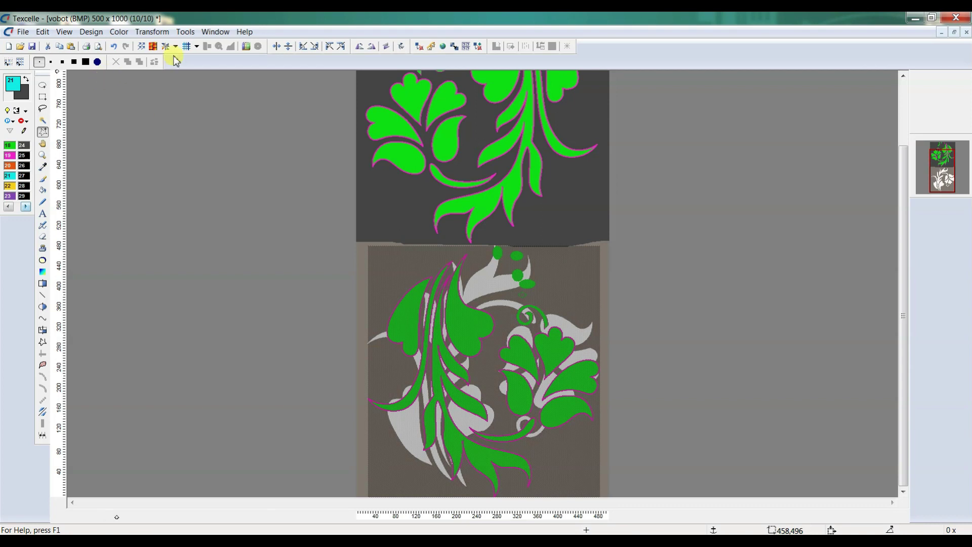
pyautogui.click(288, 47)
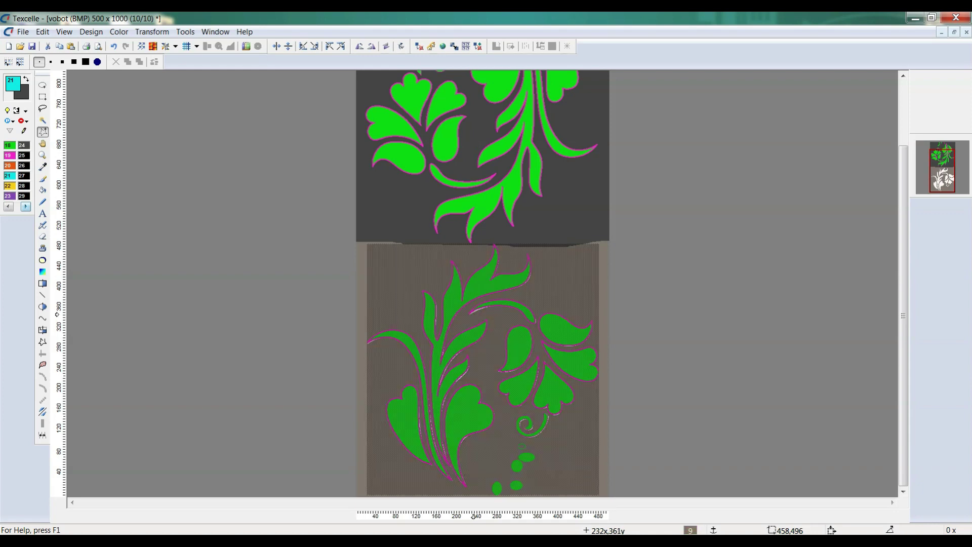
pyautogui.scroll(-1, 469, 313)
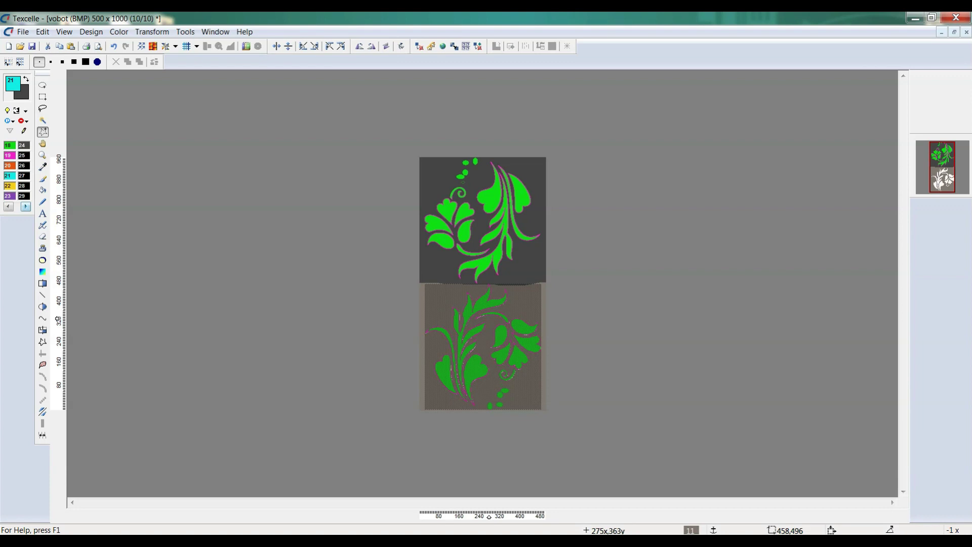
# Clear the selection around the pasted green motif and check how it covers the white one
pyautogui.hotkey('ctrl', 'e')
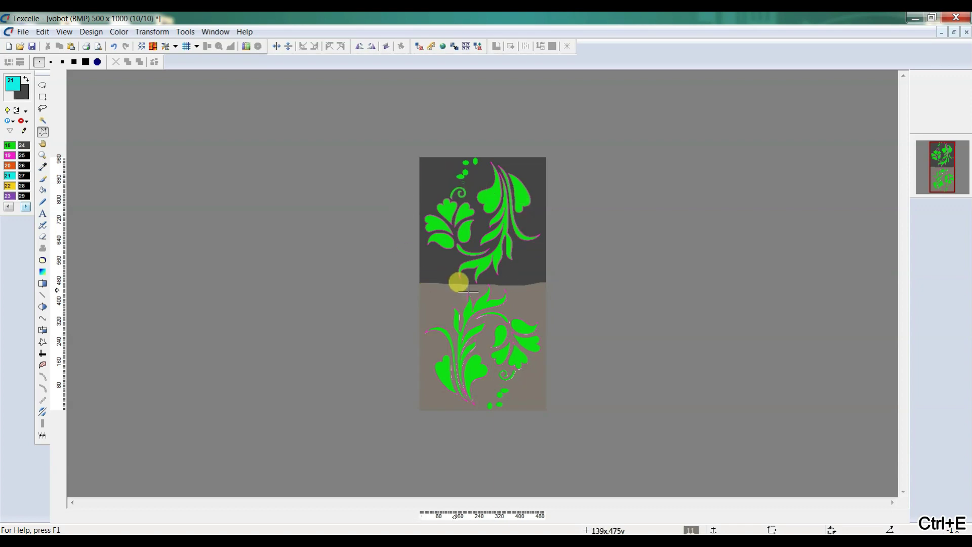
pyautogui.scroll(1, 488, 276)
pyautogui.scroll(-1, 487, 298)
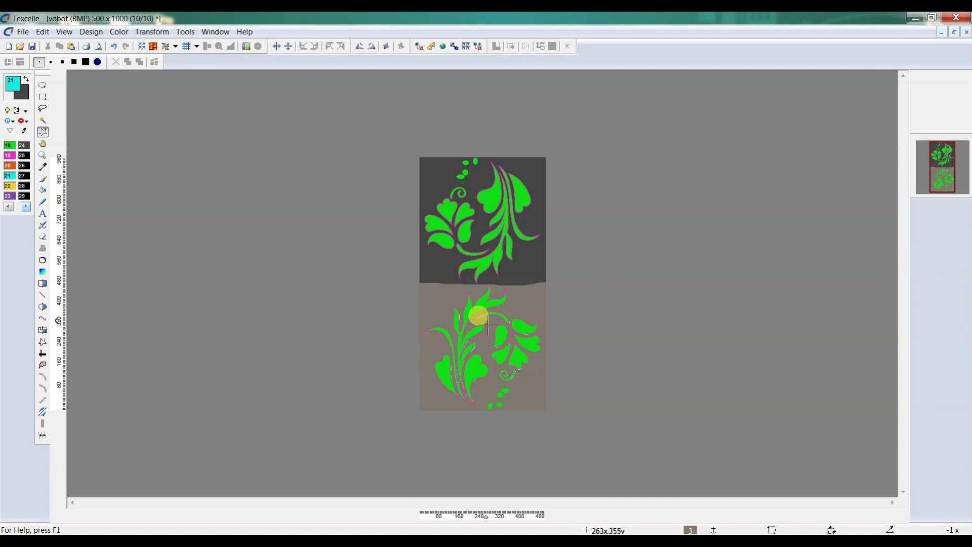
pyautogui.scroll(2, 473, 314)
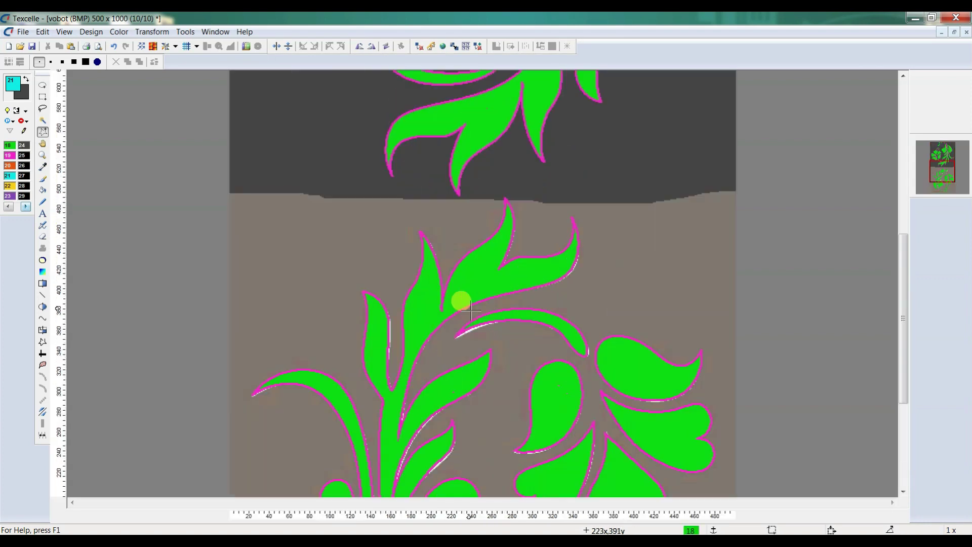
pyautogui.doubleClick(43, 190)
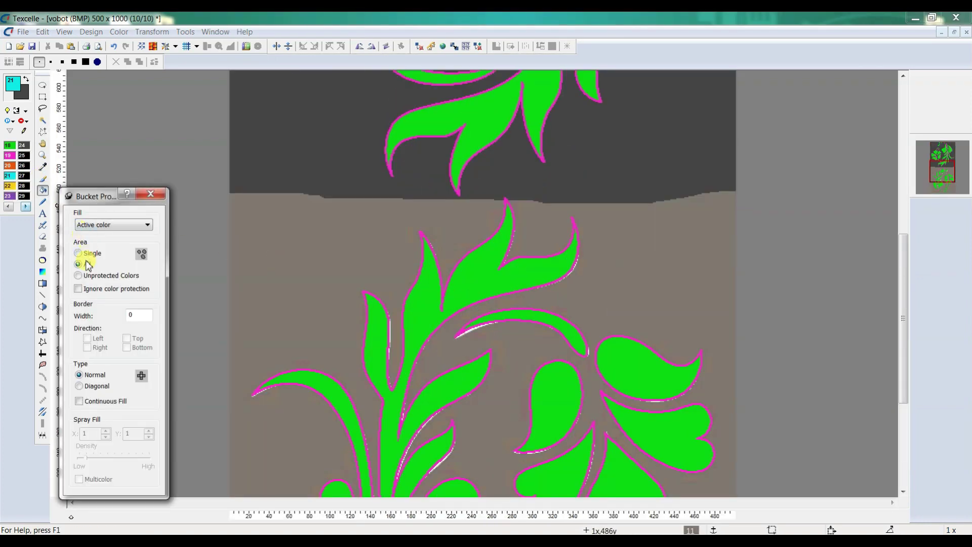
pyautogui.click(149, 196)
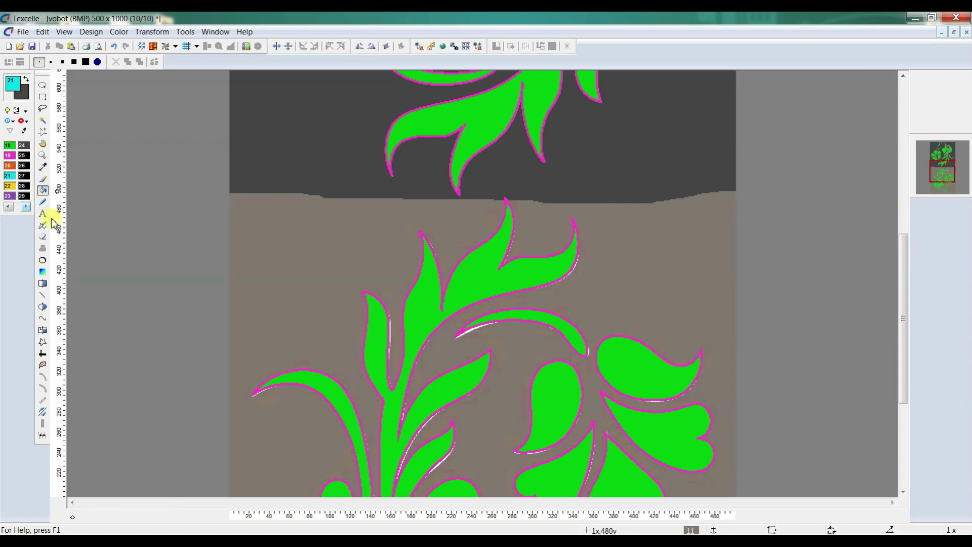
pyautogui.scroll(2, 423, 108)
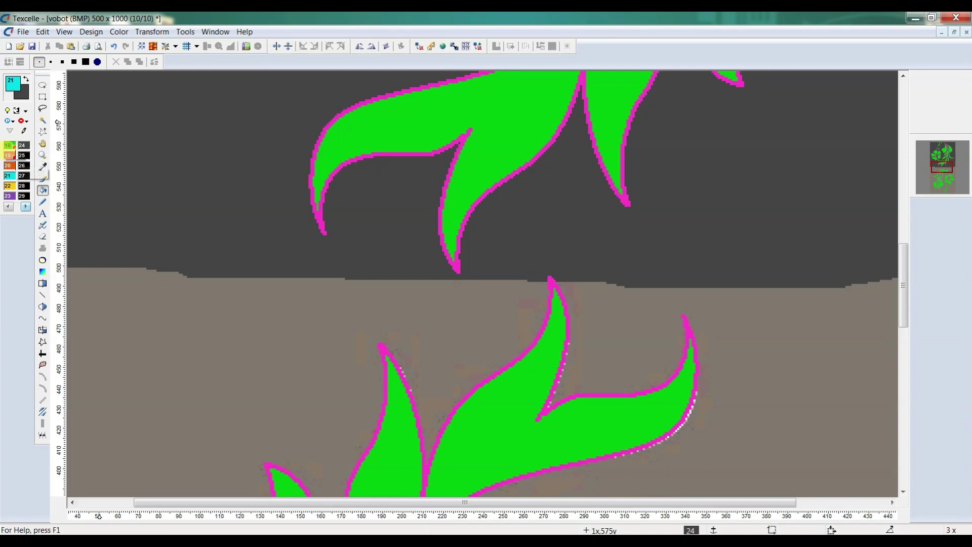
# Erase everything around both motifs to dark gray color 24, keeping green color 18 and magenta color 19 protected
pyautogui.press('-')
pyautogui.press('-')
pyautogui.press('-')
pyautogui.click(42, 238)
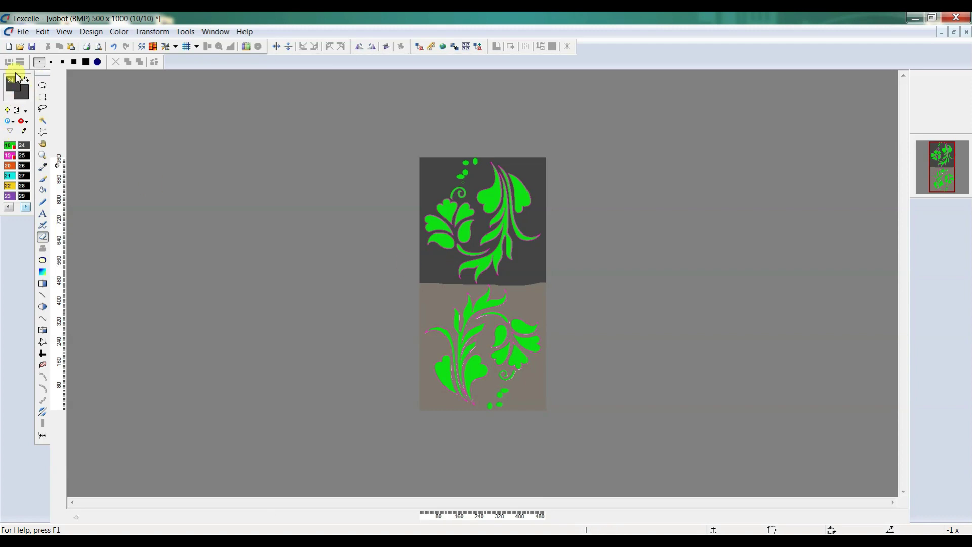
pyautogui.moveTo(435, 260)
pyautogui.mouseDown()
pyautogui.moveTo(431, 316)
pyautogui.moveTo(602, 254)
pyautogui.mouseUp()
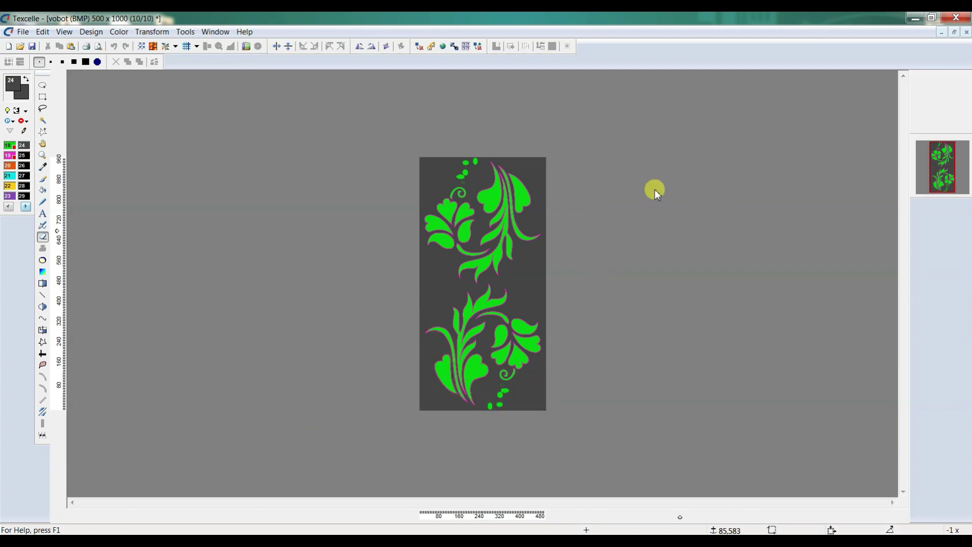
# Check both floral motifs on the uniform dark gray background and save the design
pyautogui.scroll(1, 448, 307)
pyautogui.scroll(-2, 448, 307)
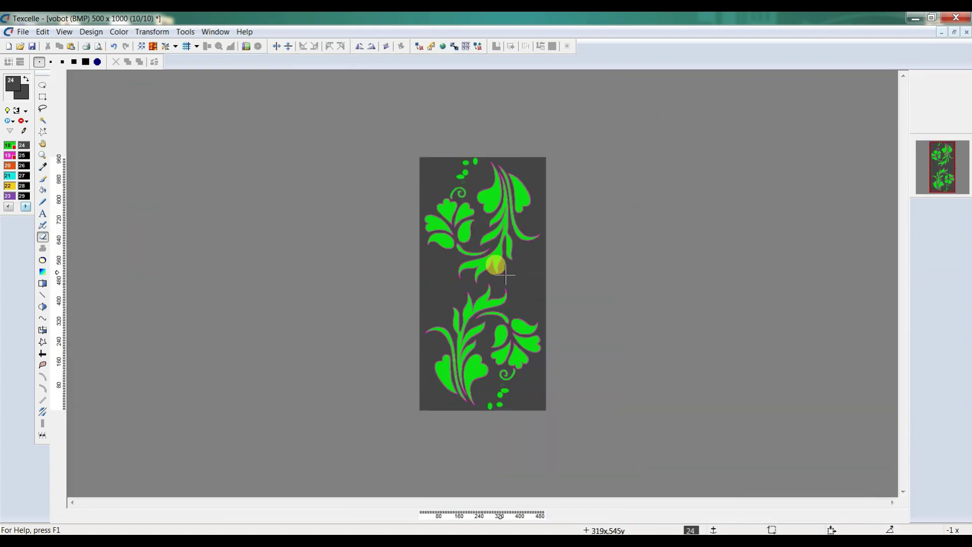
pyautogui.scroll(2, 493, 263)
pyautogui.scroll(-2, 428, 256)
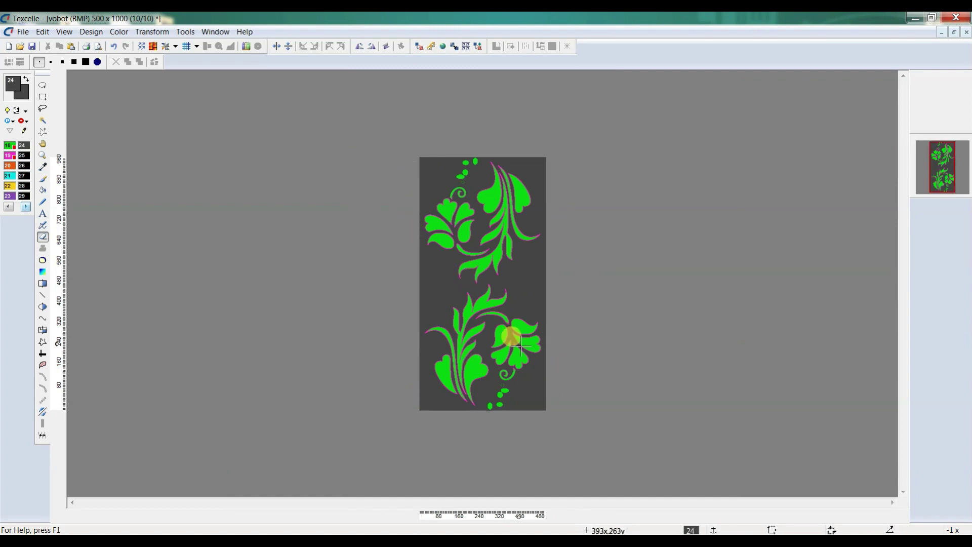
pyautogui.scroll(1, 488, 355)
pyautogui.scroll(-1, 486, 354)
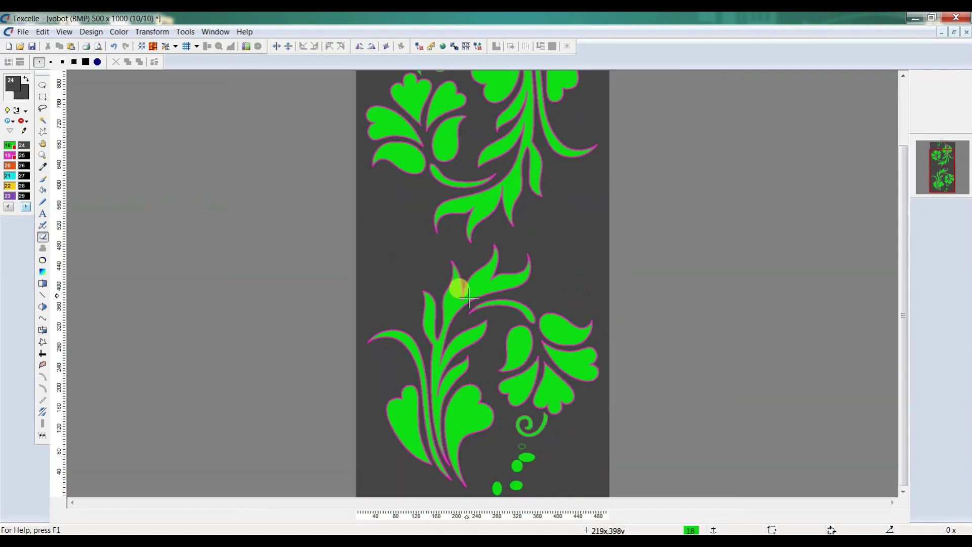
pyautogui.hotkey('ctrl', 's')
pyautogui.click(491, 276)
pyautogui.scroll(-1, 489, 273)
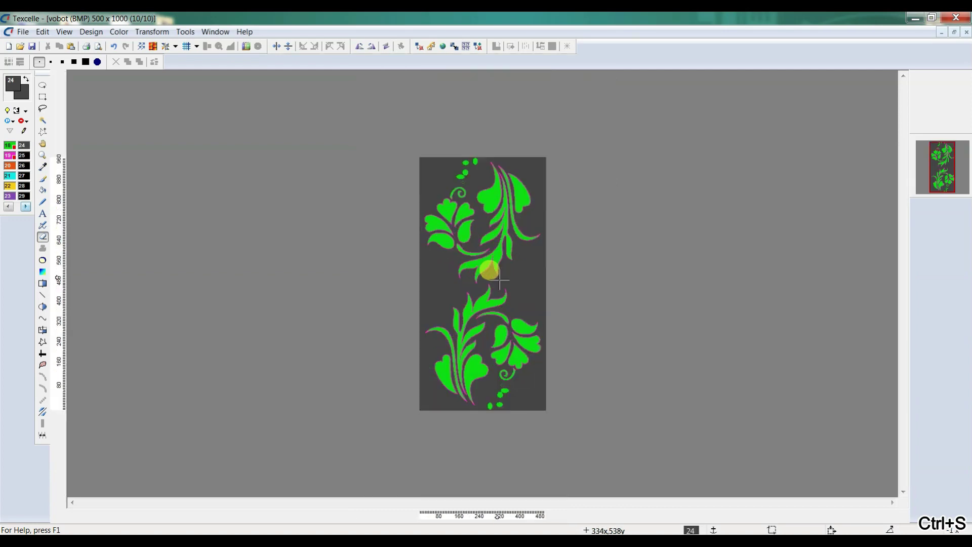